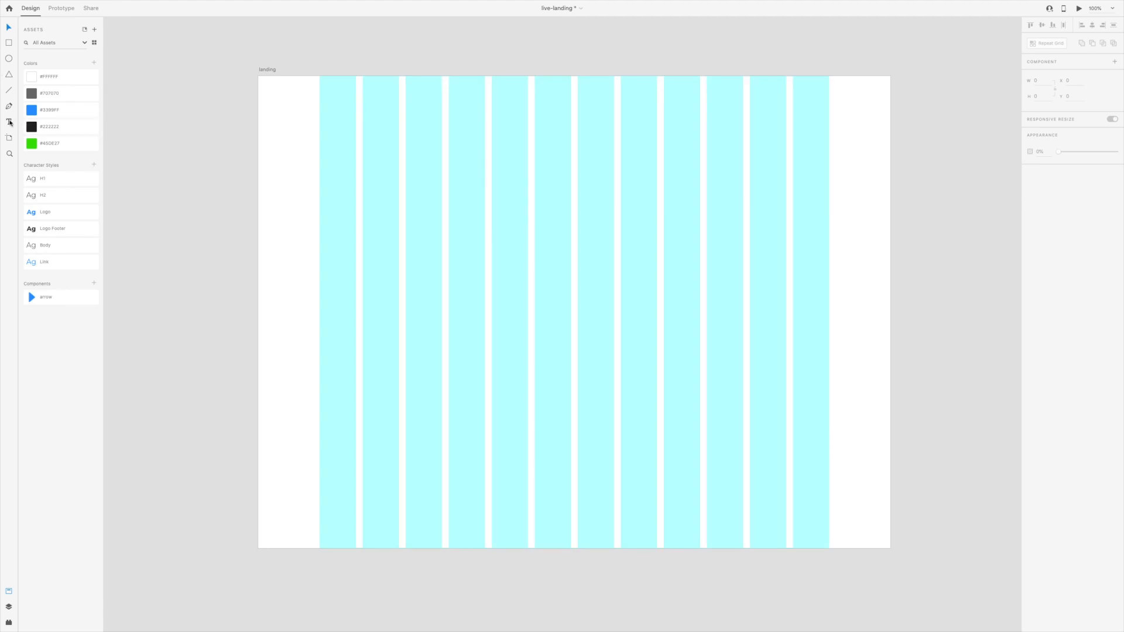
Add the text "LANDING PAGE", apply the Logo character style, and place it on the first grid column near the artboard's upper edge
{"action": "left_click", "coordinate": [332, 184]}
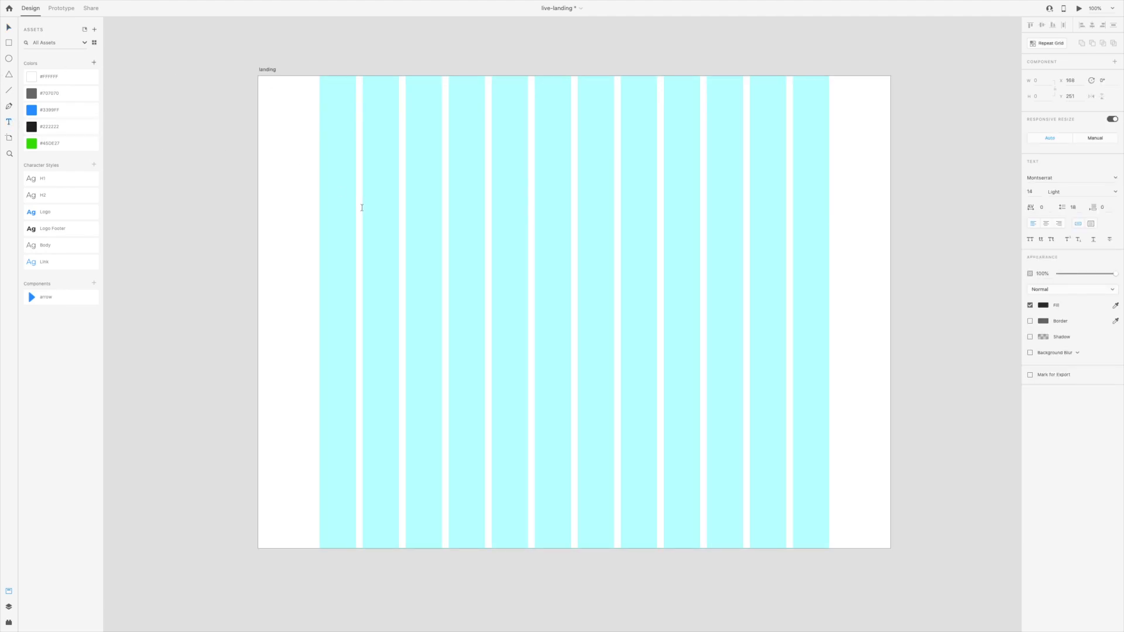
{"action": "type", "text": "LANDING PAGE"}
{"action": "left_click", "coordinate": [7, 28]}
{"action": "left_click", "coordinate": [65, 212]}
{"action": "left_click_drag", "start_coordinate": [386, 186], "coordinate": [372, 111]}
Add the navigation text "HOME ABOUT US PORTFOLIO CONTACT US" and place it level with the logo in the header's right half
{"action": "key", "text": "alt"}
{"action": "type", "text": "HOME"}
{"action": "left_click", "coordinate": [9, 28]}
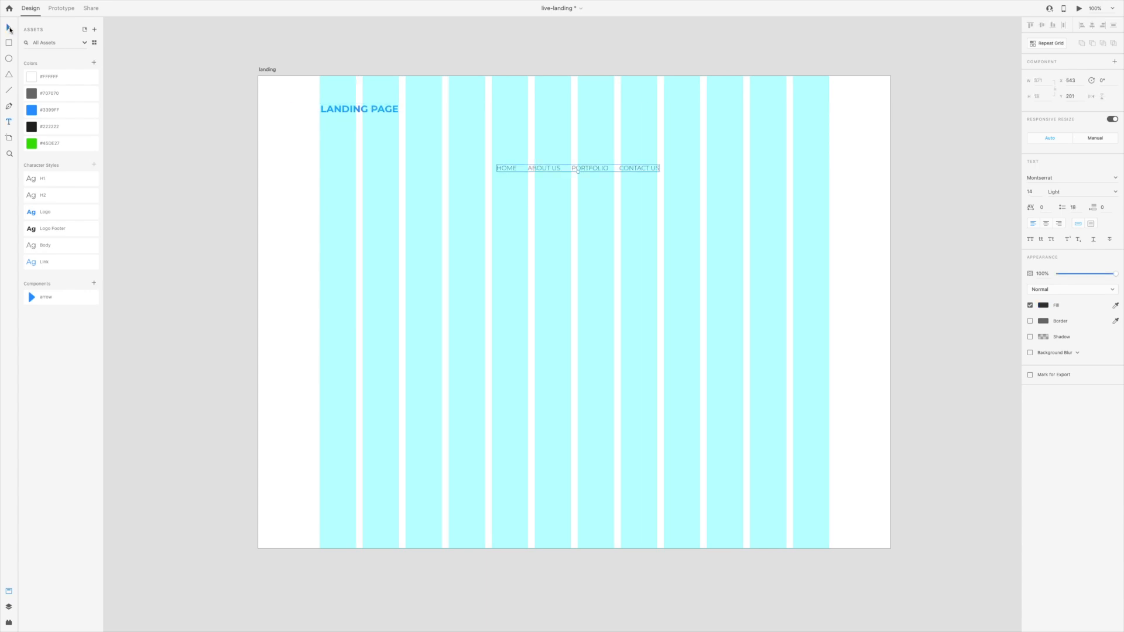
{"action": "left_click_drag", "start_coordinate": [589, 169], "coordinate": [674, 111]}
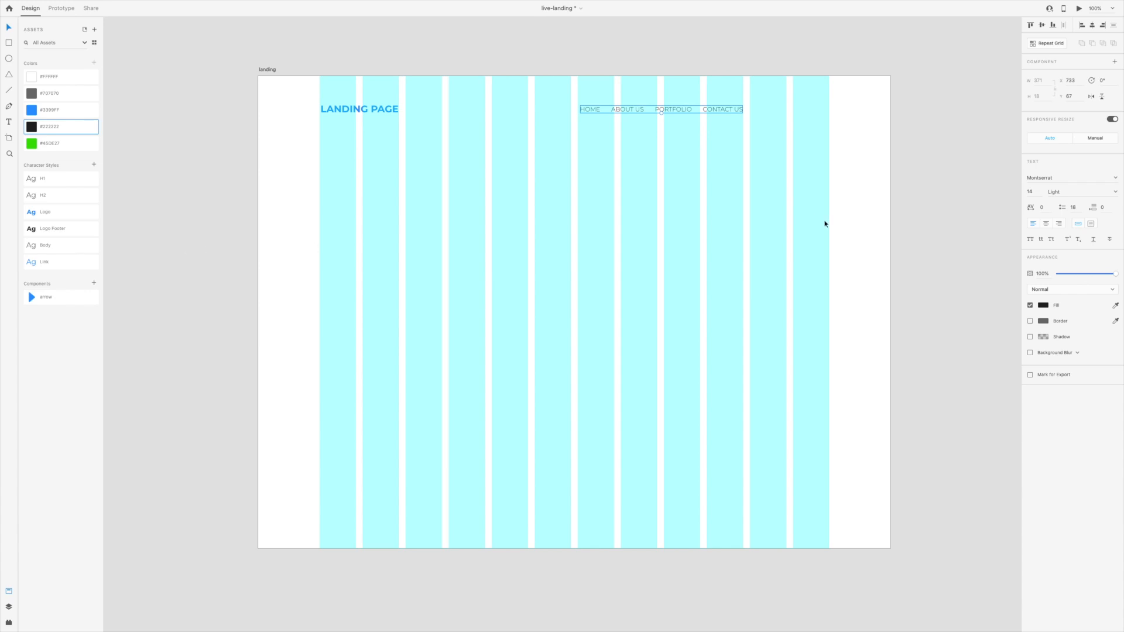
Set the navigation text's weight to Regular and nudge it slightly left to fit the grid columns
{"action": "left_click", "coordinate": [1115, 194]}
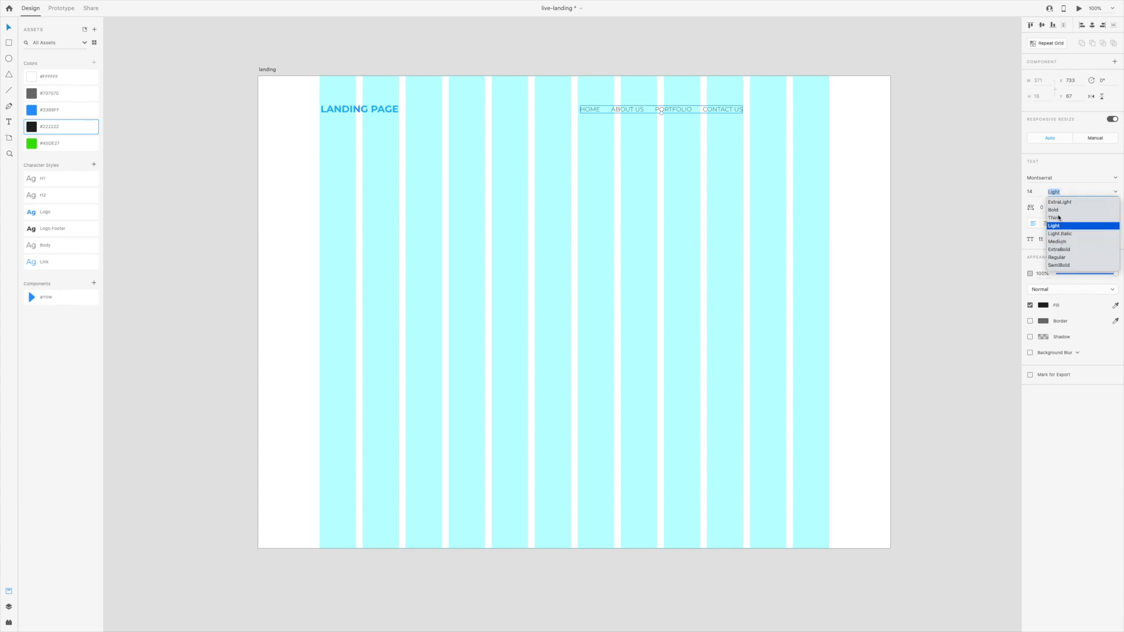
{"action": "left_click", "coordinate": [1057, 257]}
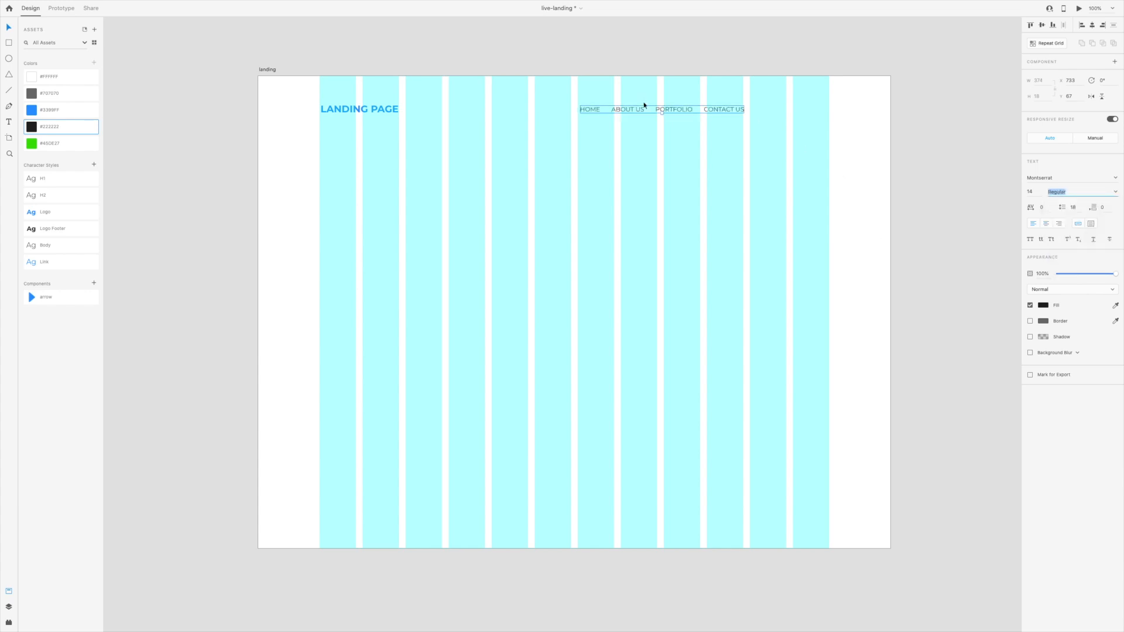
{"action": "left_click_drag", "start_coordinate": [673, 108], "coordinate": [671, 110]}
{"action": "left_click", "coordinate": [676, 182]}
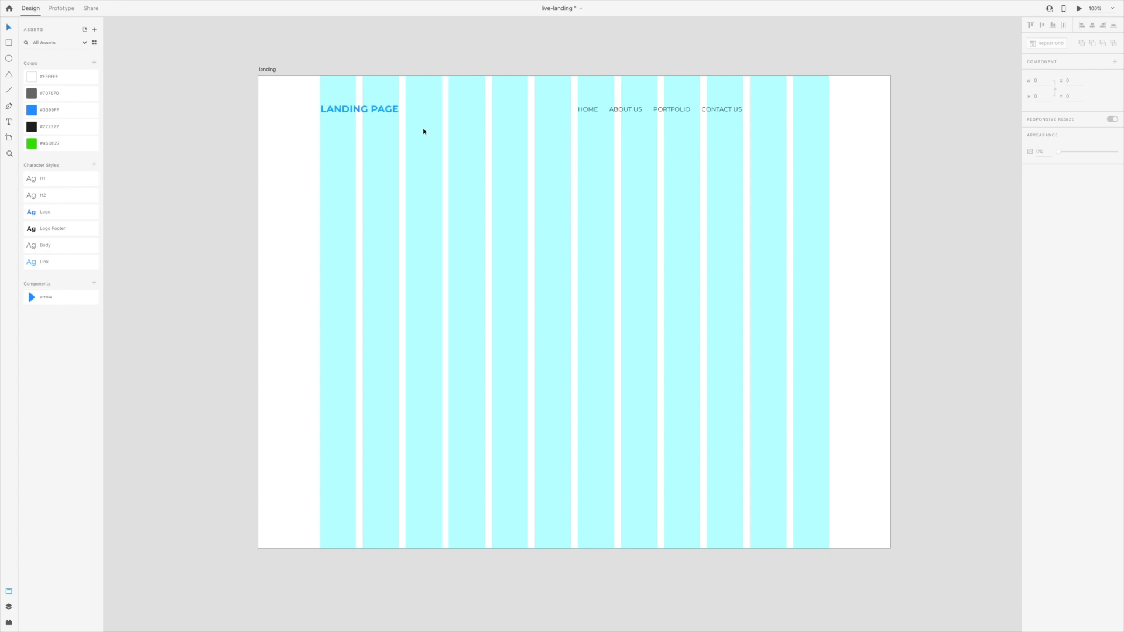
Draw a rectangle about 180 by 42 px beside CONTACT US, spanning the last two grid columns
{"action": "key", "text": "super+plus"}
{"action": "scroll", "coordinate": [424, 130], "scroll_direction": "up", "scroll_amount": 3}
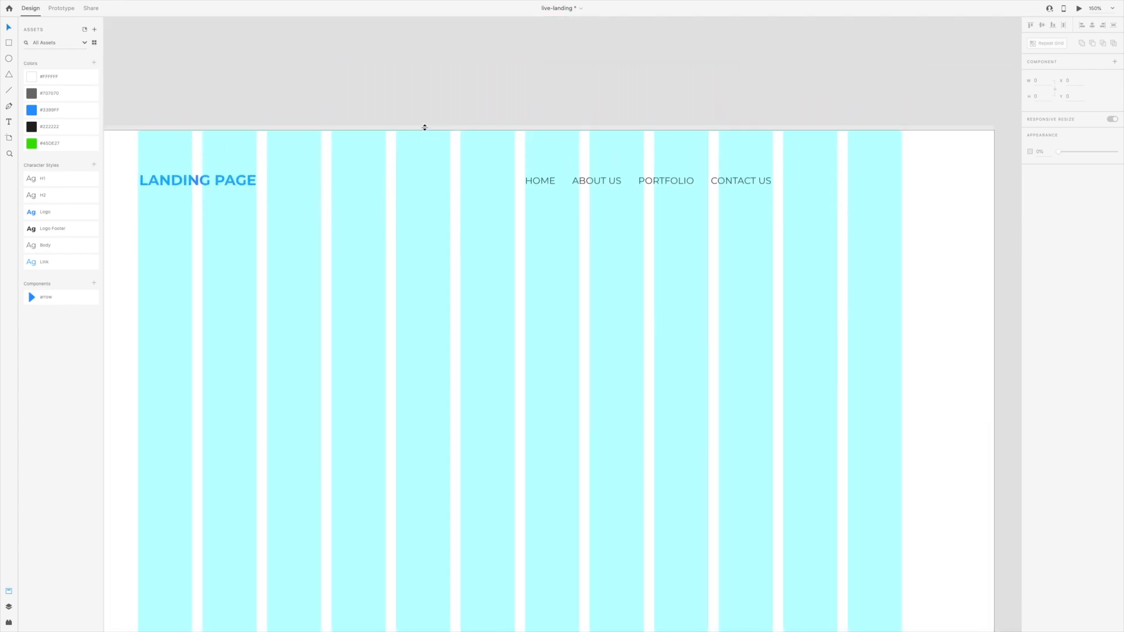
{"action": "key", "text": "r"}
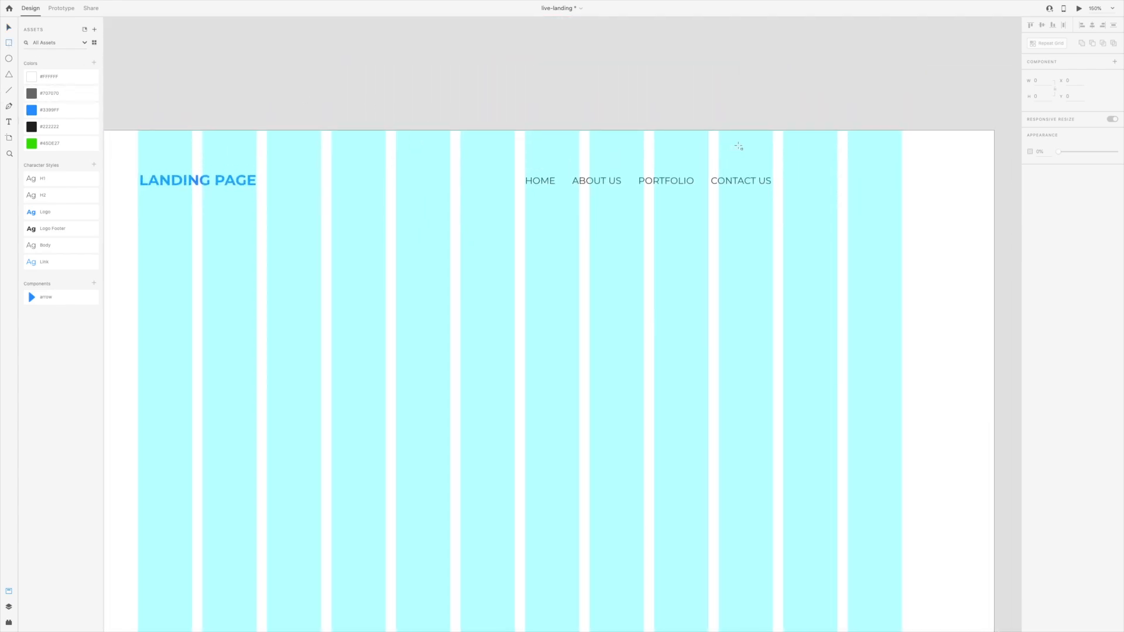
{"action": "mouse_move", "coordinate": [784, 172]}
{"action": "left_mouse_down"}
{"action": "mouse_move", "coordinate": [815, 205]}
{"action": "mouse_move", "coordinate": [899, 199]}
{"action": "left_mouse_up"}
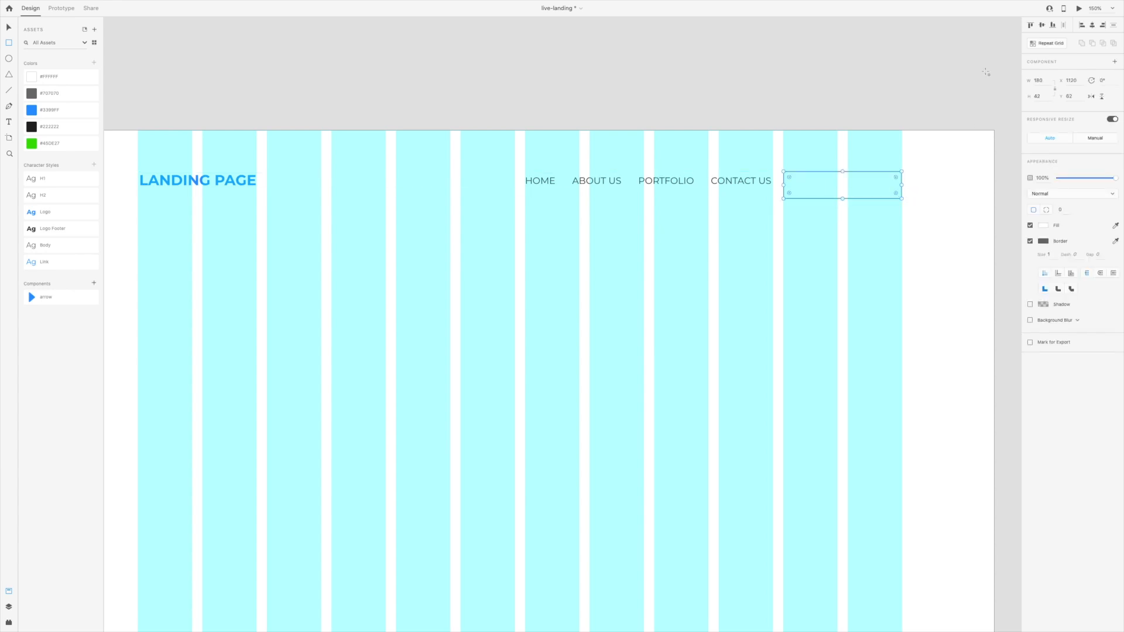
Set the rectangle's width to 160 and height to 40, and remove its border
{"action": "left_click", "coordinate": [1044, 81]}
{"action": "type", "text": "1"}
{"action": "left_click", "coordinate": [1042, 97]}
{"action": "type", "text": "40"}
{"action": "key", "text": "Return"}
{"action": "left_click", "coordinate": [1030, 241]}
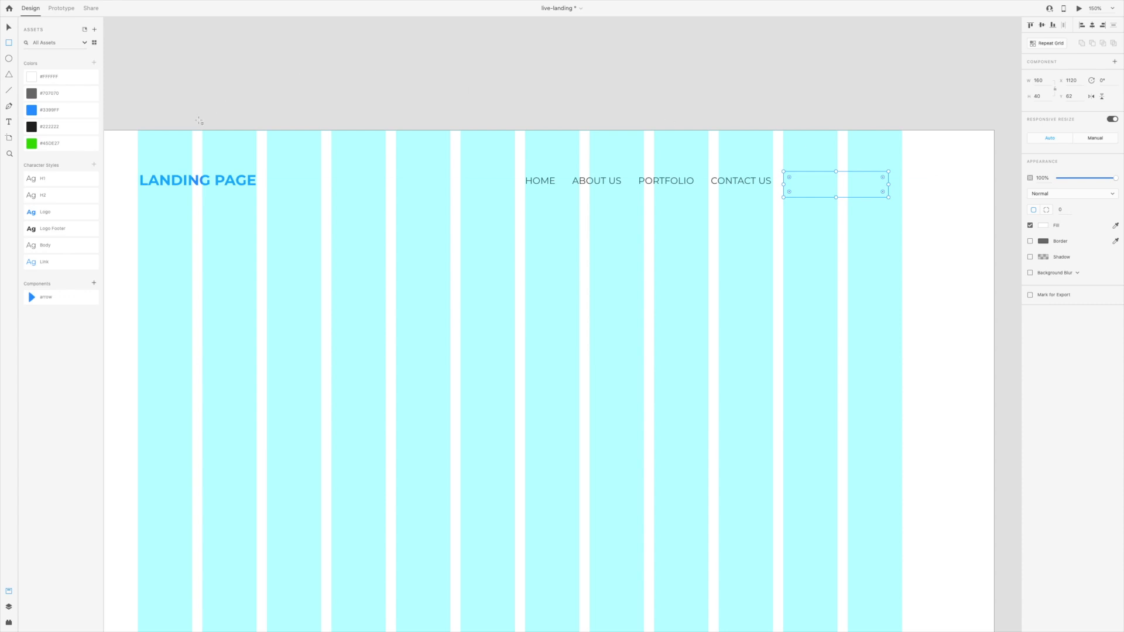
Make the rectangle a green pill with fully rounded corners and align it with the last column's right edge, level with the navigation
{"action": "left_click", "coordinate": [67, 144]}
{"action": "left_click", "coordinate": [1065, 209]}
{"action": "key", "text": "Return"}
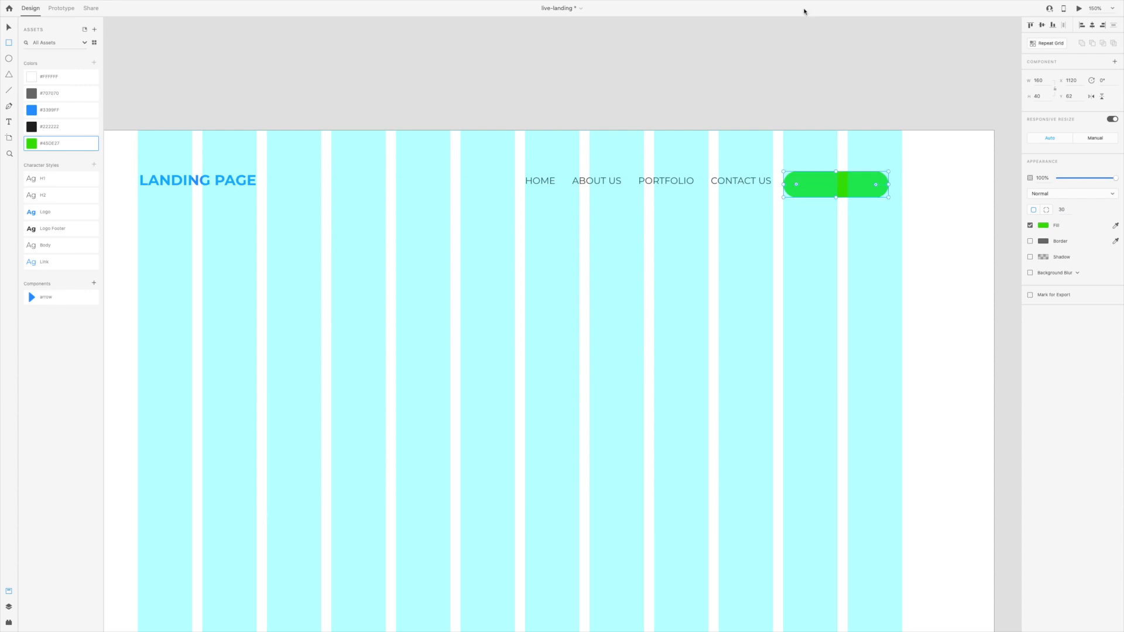
{"action": "key", "text": "v"}
{"action": "left_click_drag", "start_coordinate": [840, 187], "coordinate": [853, 185]}
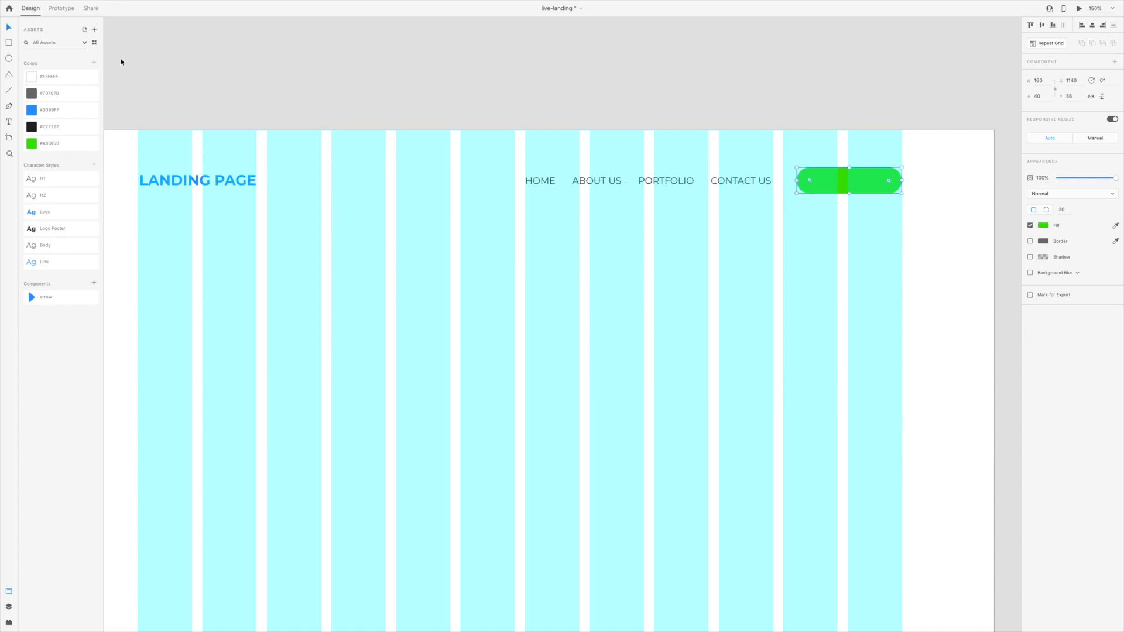
Add the text "GET IN TOUCH" and center it on the green button
{"action": "key", "text": "t"}
{"action": "left_click", "coordinate": [693, 269]}
{"action": "type", "text": "GET IN TOUVH"}
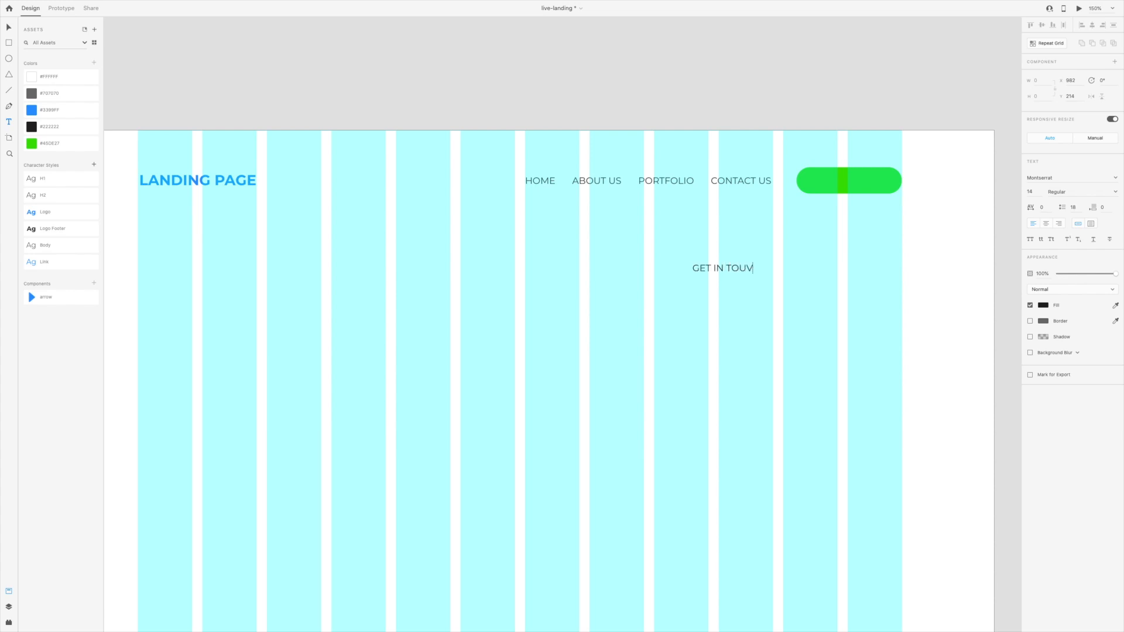
{"action": "key", "text": "BackSpace"}
{"action": "key", "text": "BackSpace"}
{"action": "type", "text": "CH"}
{"action": "key", "text": "Escape"}
{"action": "left_click_drag", "start_coordinate": [743, 270], "coordinate": [862, 180]}
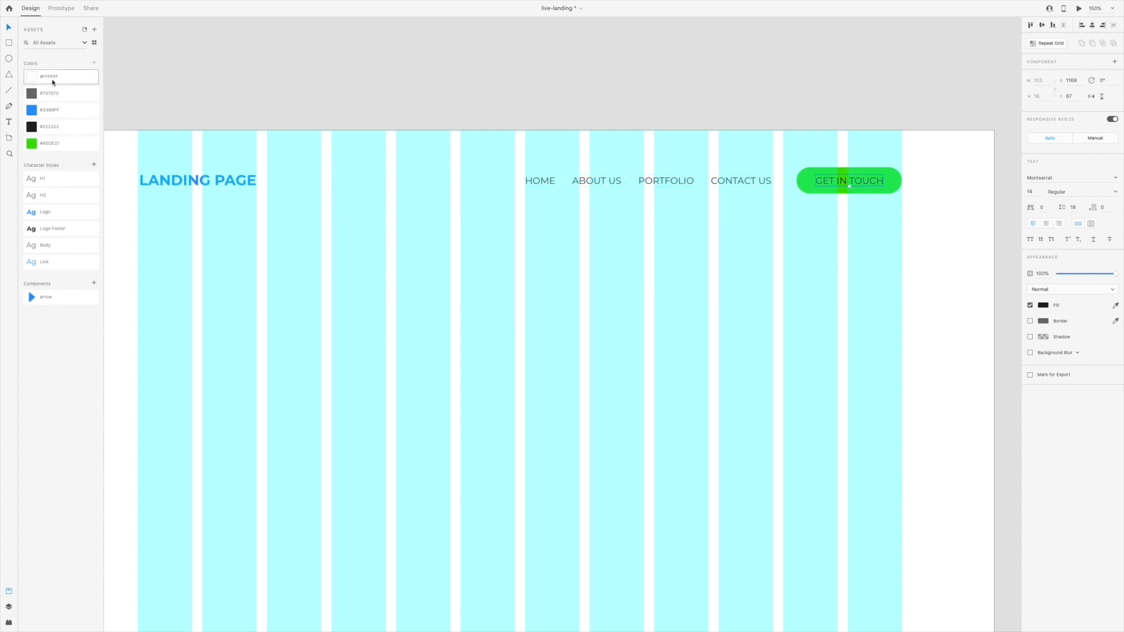
Color the button label white (#FFFFFF), set it to Bold, and recenter it on the button
{"action": "left_click", "coordinate": [52, 81]}
{"action": "left_click", "coordinate": [1115, 191]}
{"action": "left_click", "coordinate": [1052, 211]}
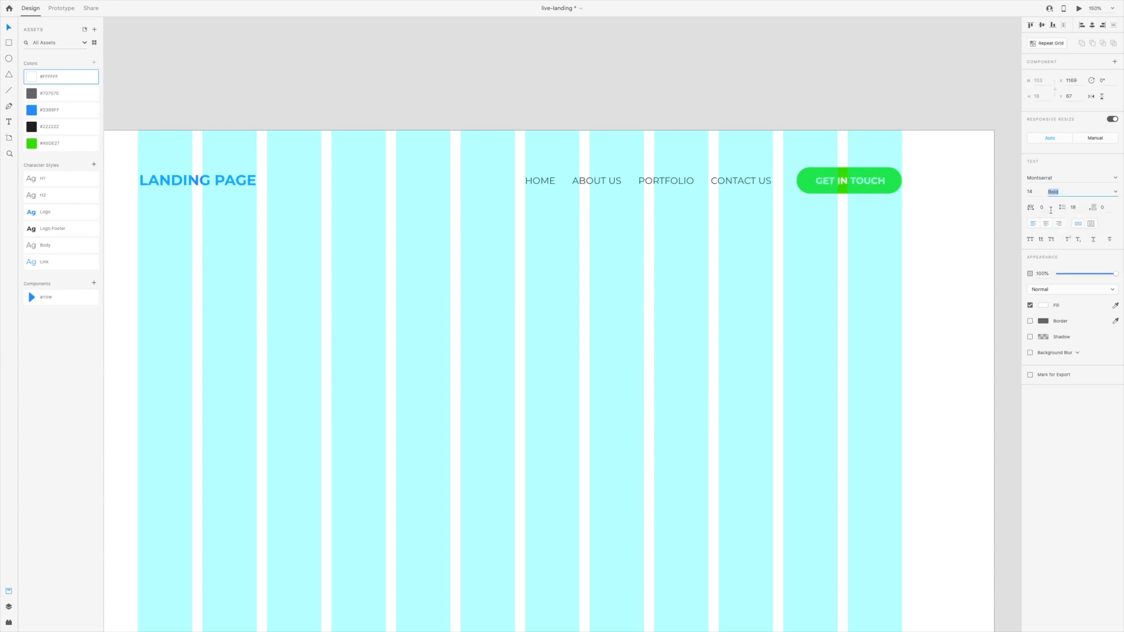
{"action": "left_click_drag", "start_coordinate": [846, 180], "coordinate": [844, 180]}
{"action": "left_click", "coordinate": [941, 239]}
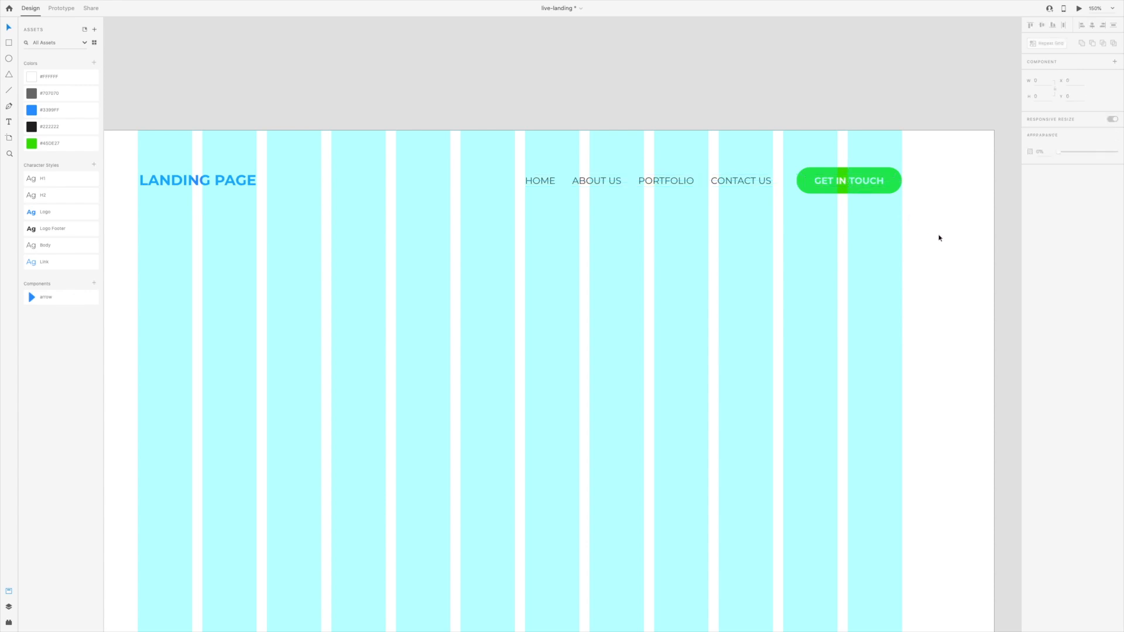
Select the logo, navigation text and button together and shift the header row slightly down
{"action": "key", "text": "ctrl+1"}
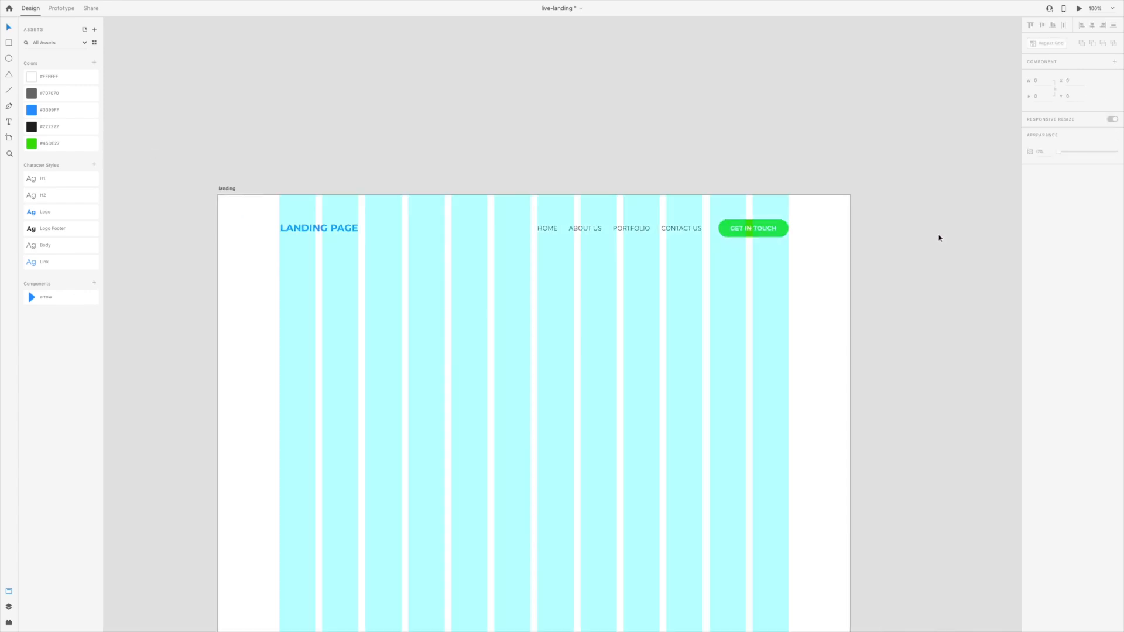
{"action": "scroll", "coordinate": [464, 91], "scroll_direction": "down", "scroll_amount": 3}
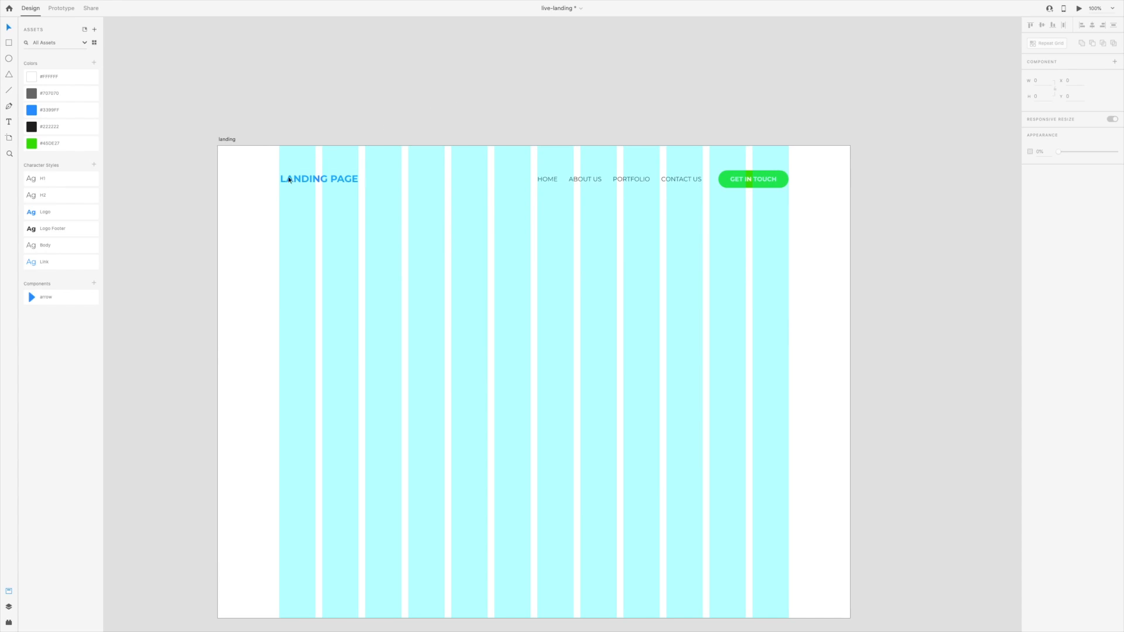
{"action": "left_click_drag", "start_coordinate": [256, 198], "coordinate": [830, 167]}
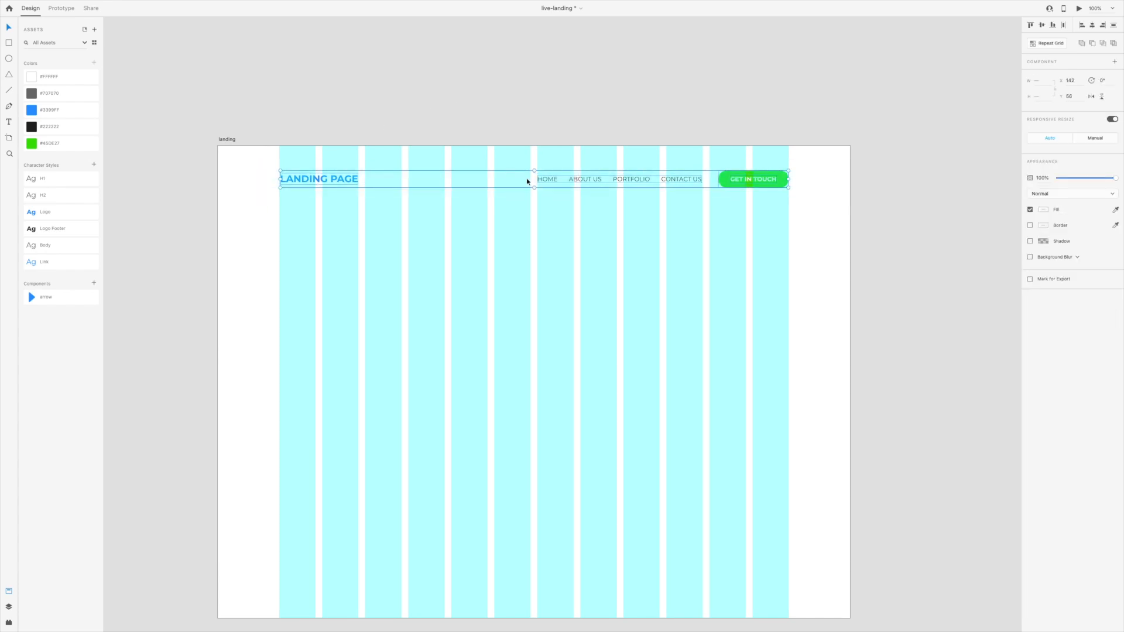
{"action": "left_click_drag", "start_coordinate": [540, 181], "coordinate": [542, 183]}
{"action": "left_click", "coordinate": [802, 211]}
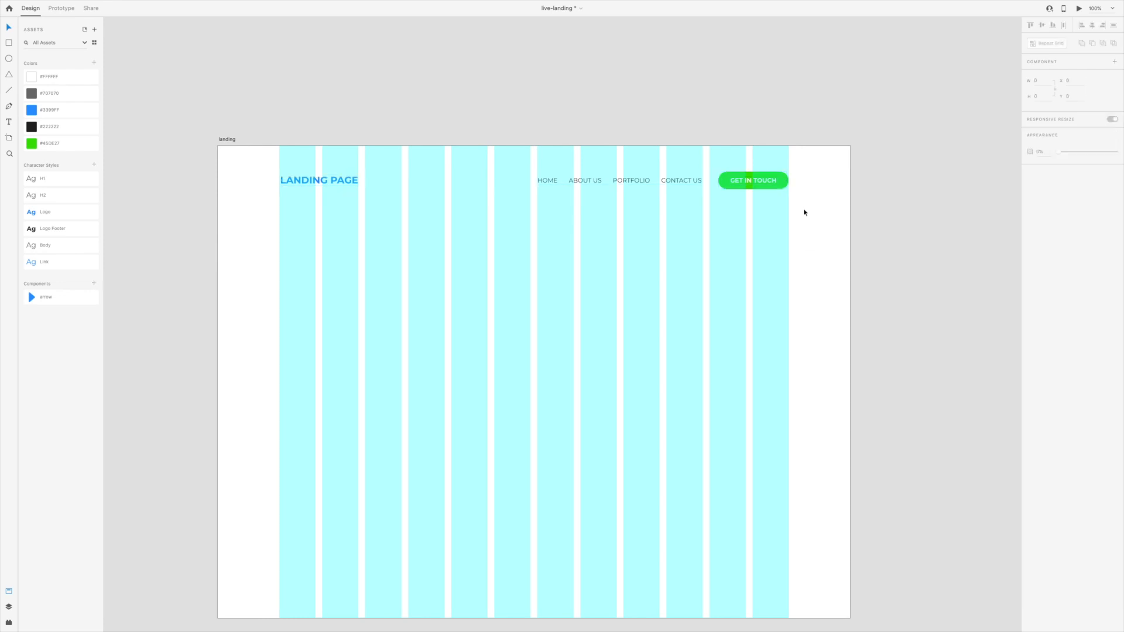
Turn on a shadow for the green GET IN TOUCH button, keeping its default settings
{"action": "left_click", "coordinate": [783, 185]}
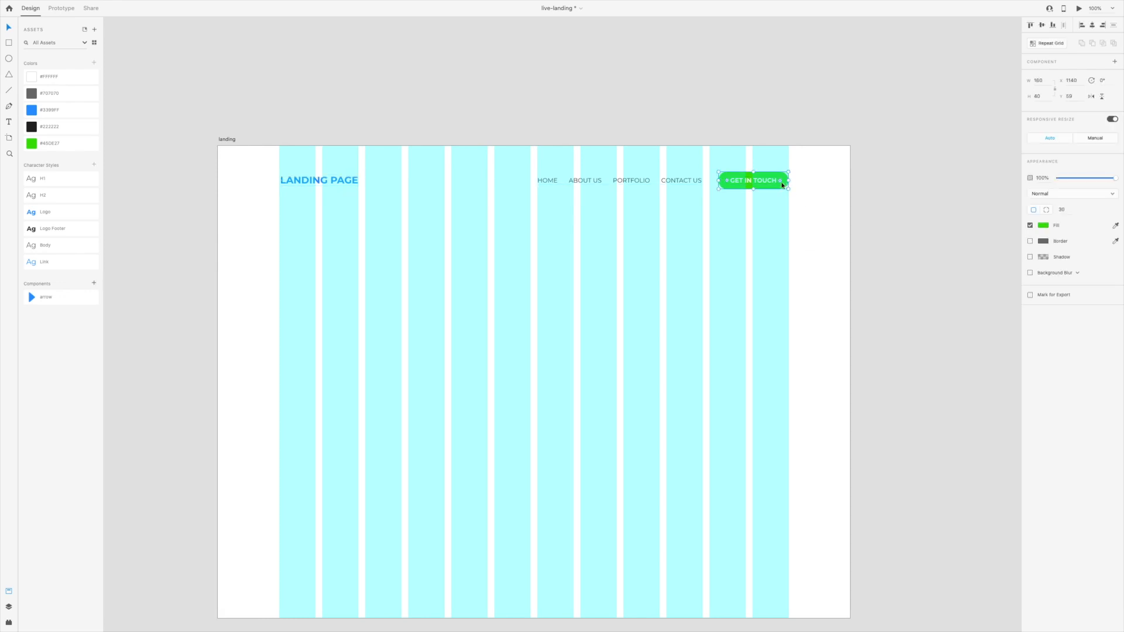
{"action": "left_click", "coordinate": [1042, 257]}
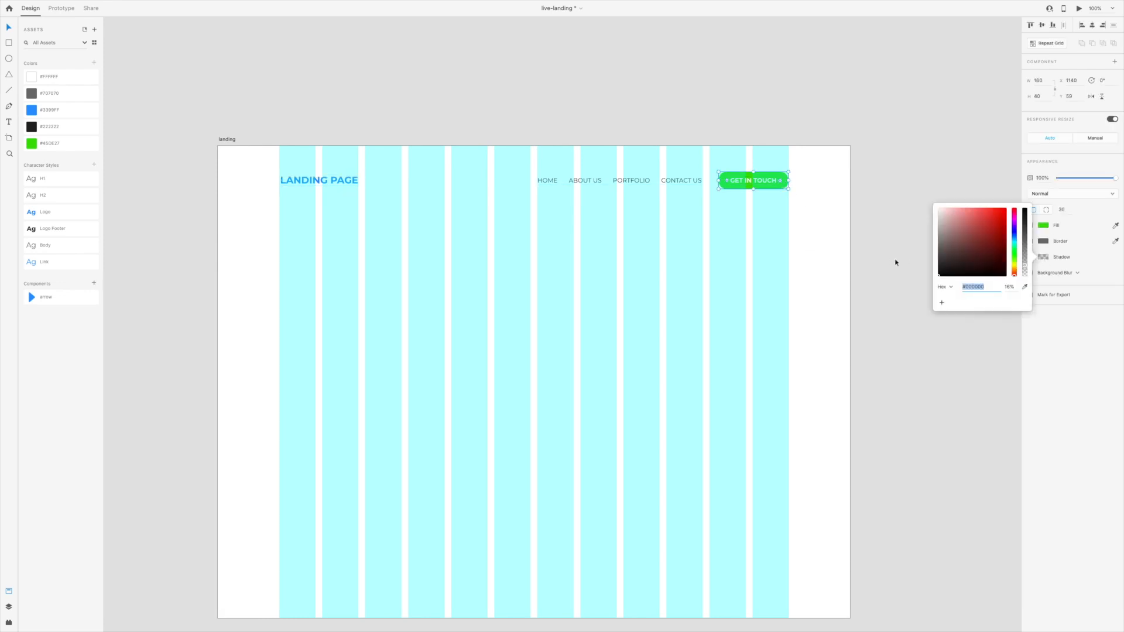
{"action": "left_click", "coordinate": [1044, 259]}
{"action": "left_click", "coordinate": [1030, 257]}
{"action": "left_click", "coordinate": [810, 276]}
Hide the artboard's column grid and save the document
{"action": "key", "text": "ctrl+shift+apostrophe"}
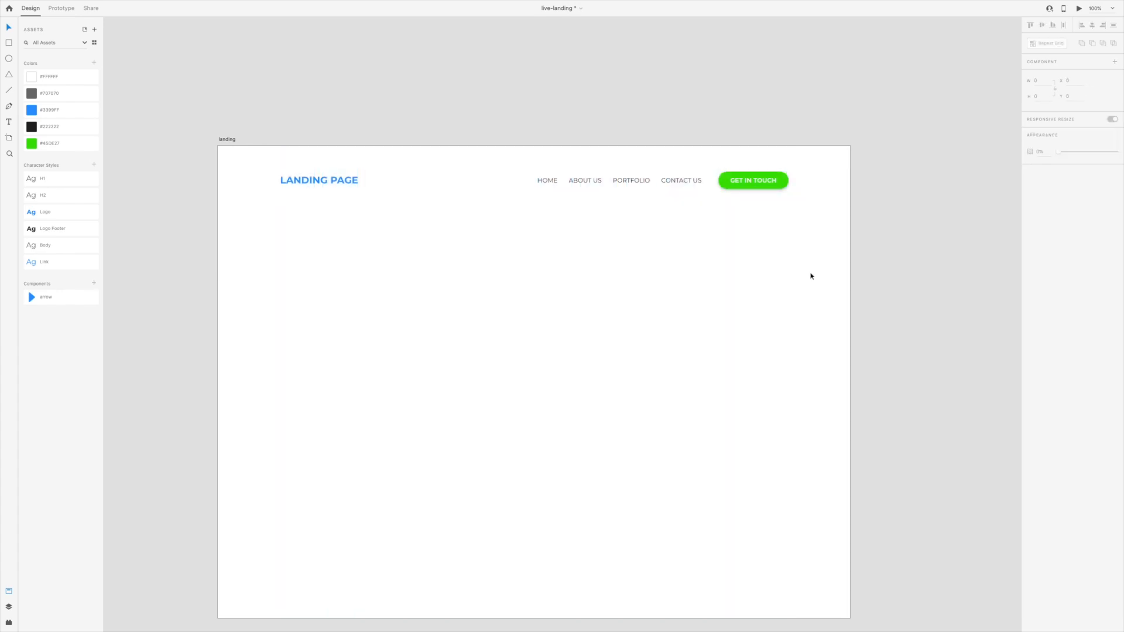
{"action": "key", "text": "ctrl+s"}
Paste the line "Lorem ipsum dolor sit amet, consectetur adipiscing elit" below the logo as new text and apply the H1 character style
{"action": "key", "text": "t"}
{"action": "left_click", "coordinate": [325, 313]}
{"action": "key", "text": "Escape"}
{"action": "left_click", "coordinate": [287, 285]}
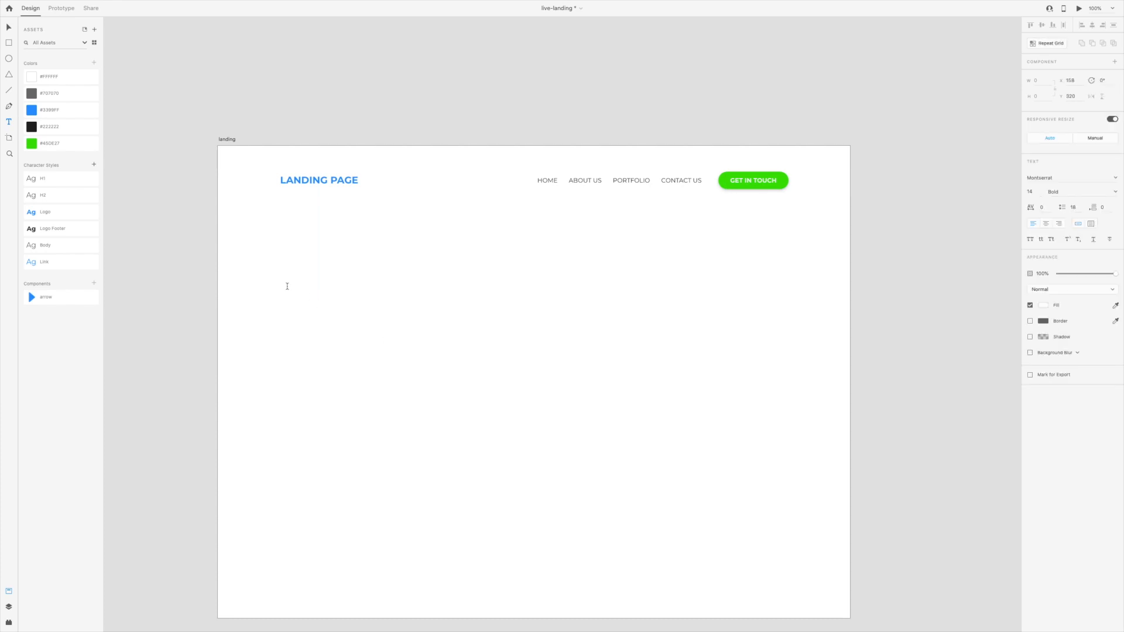
{"action": "key", "text": "super+v"}
{"action": "left_click", "coordinate": [9, 28]}
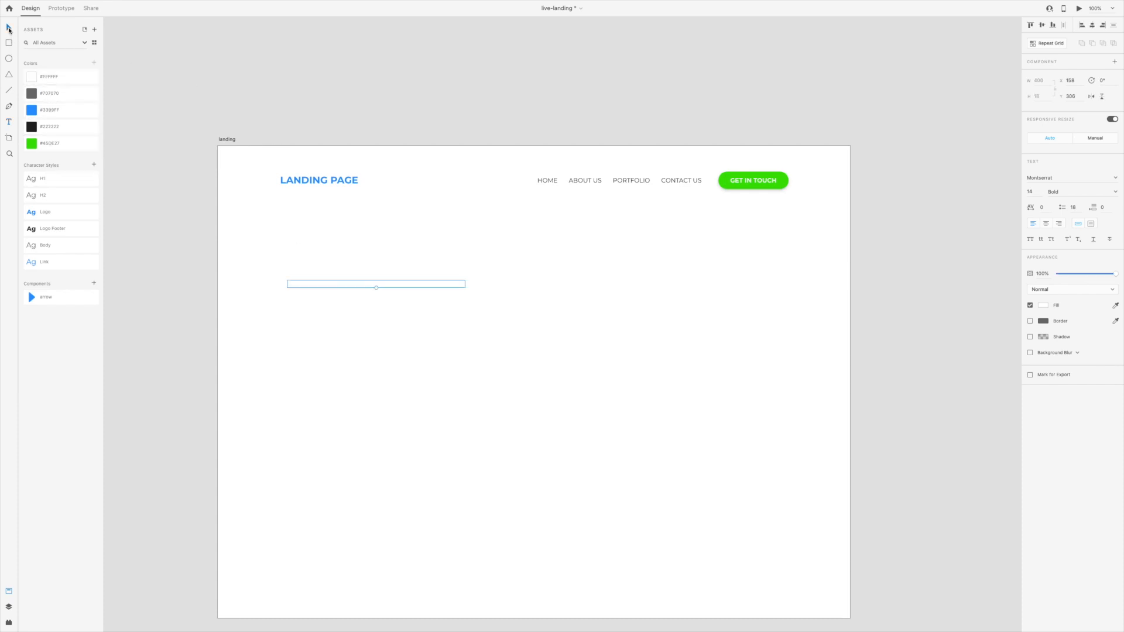
{"action": "left_click", "coordinate": [48, 179]}
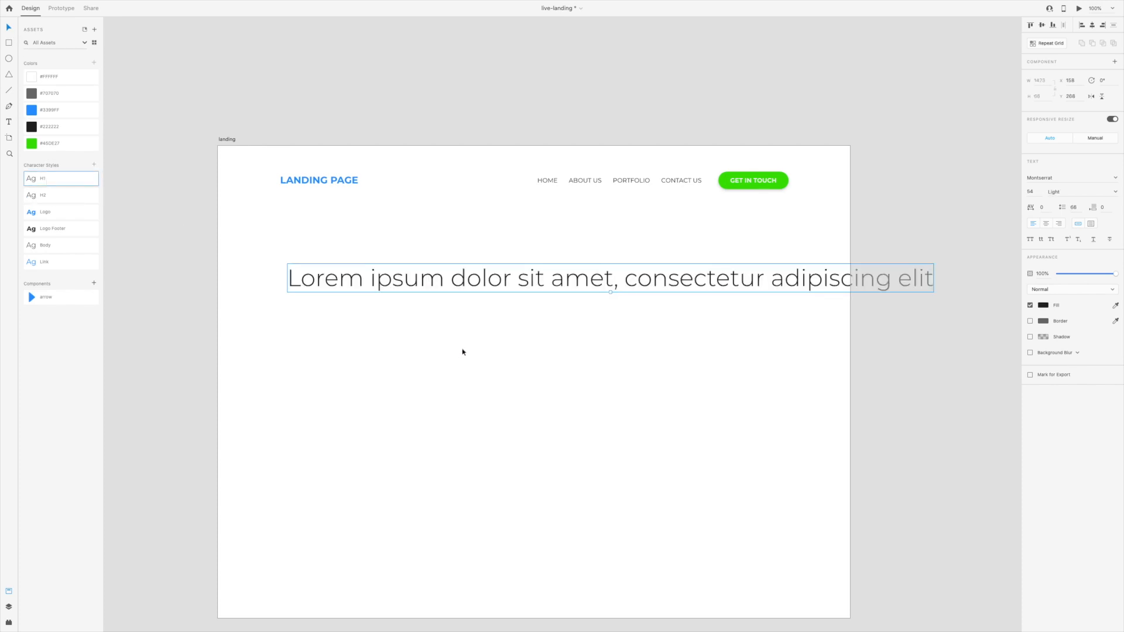
Move the H1 heading down to the artboard's middle, aligned with the logo's left edge, and show the column grid
{"action": "scroll", "coordinate": [416, 281], "scroll_direction": "down", "scroll_amount": 2}
{"action": "scroll", "coordinate": [416, 282], "scroll_direction": "down", "scroll_amount": 1}
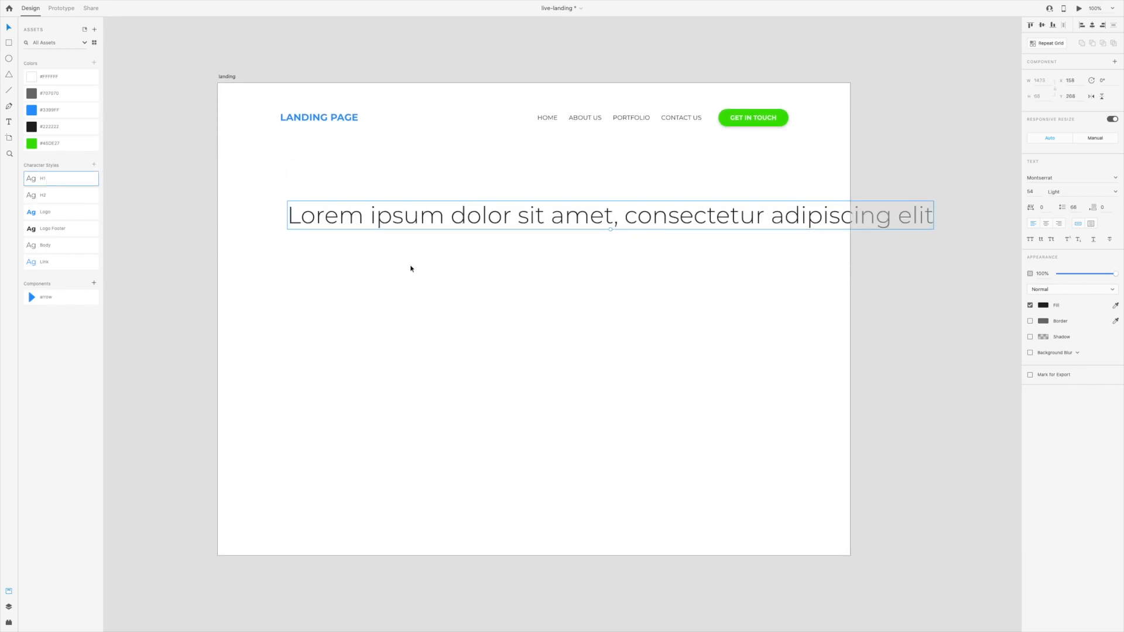
{"action": "left_click_drag", "start_coordinate": [379, 224], "coordinate": [371, 327]}
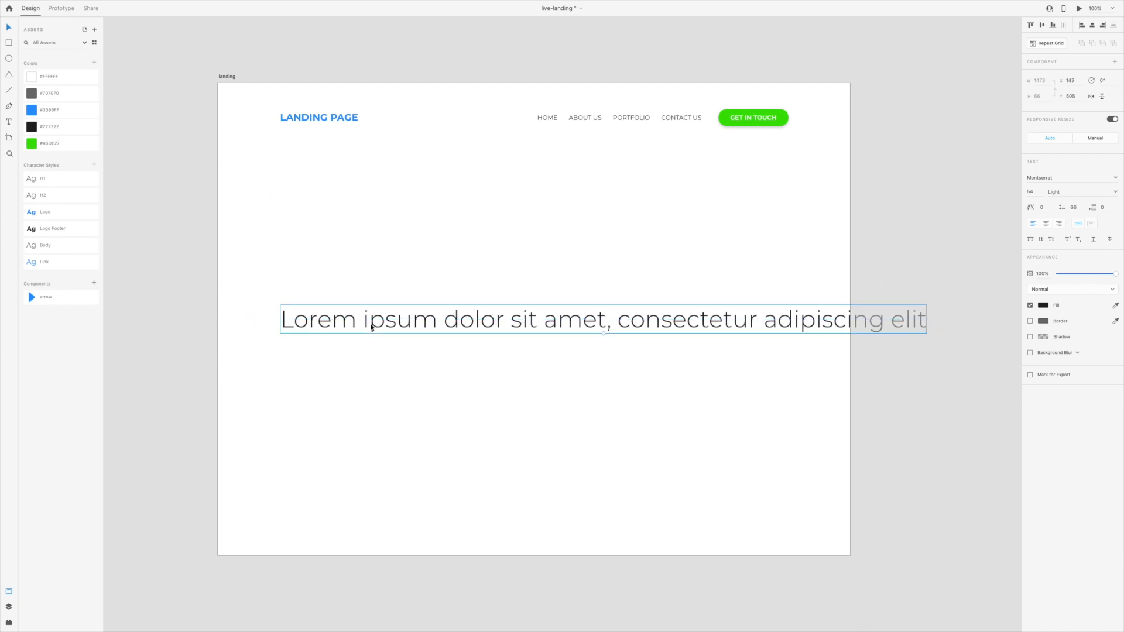
{"action": "key", "text": "ctrl+shift+apostrophe"}
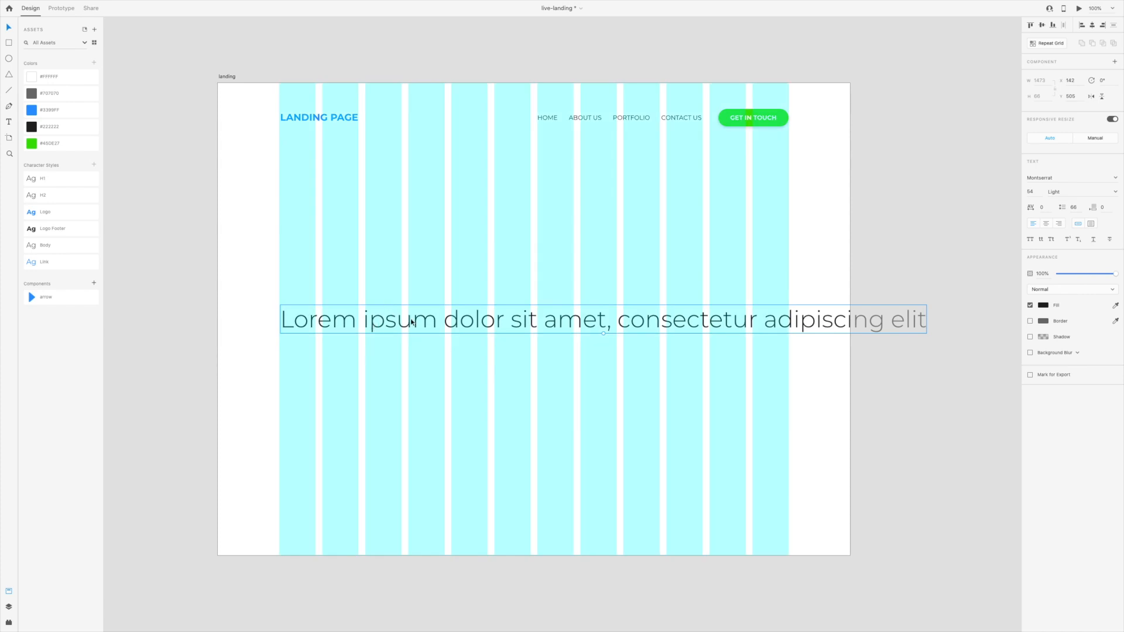
Convert the heading to area text and resize its box to about 625 by 180 px so it wraps onto two lines
{"action": "left_click", "coordinate": [1091, 226]}
{"action": "left_click_drag", "start_coordinate": [925, 319], "coordinate": [532, 319]}
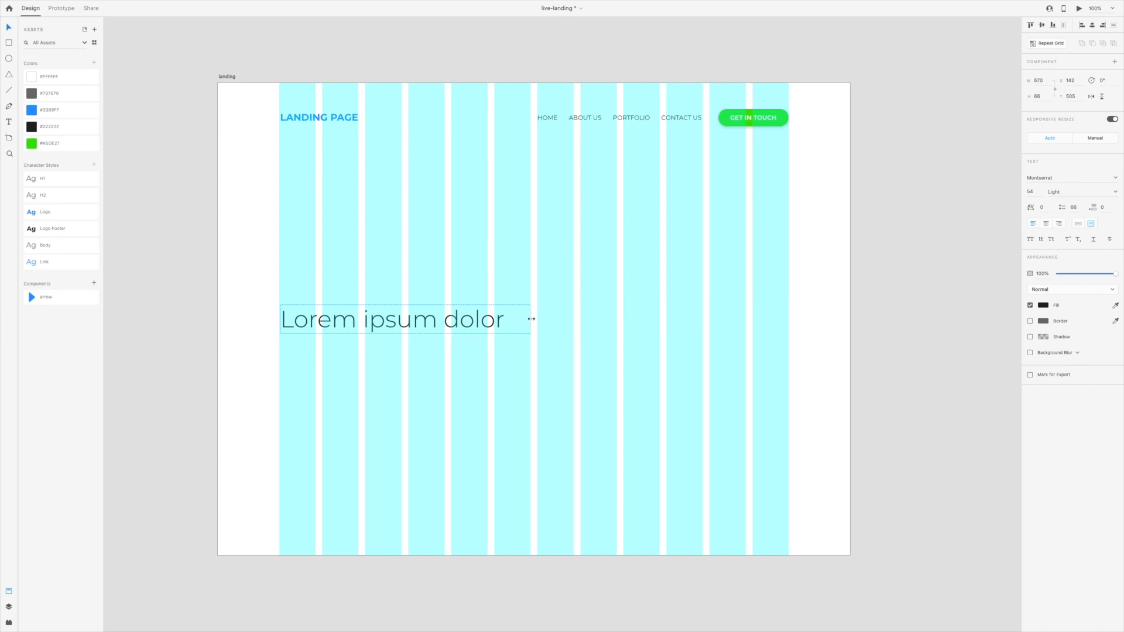
{"action": "left_click_drag", "start_coordinate": [404, 332], "coordinate": [404, 383]}
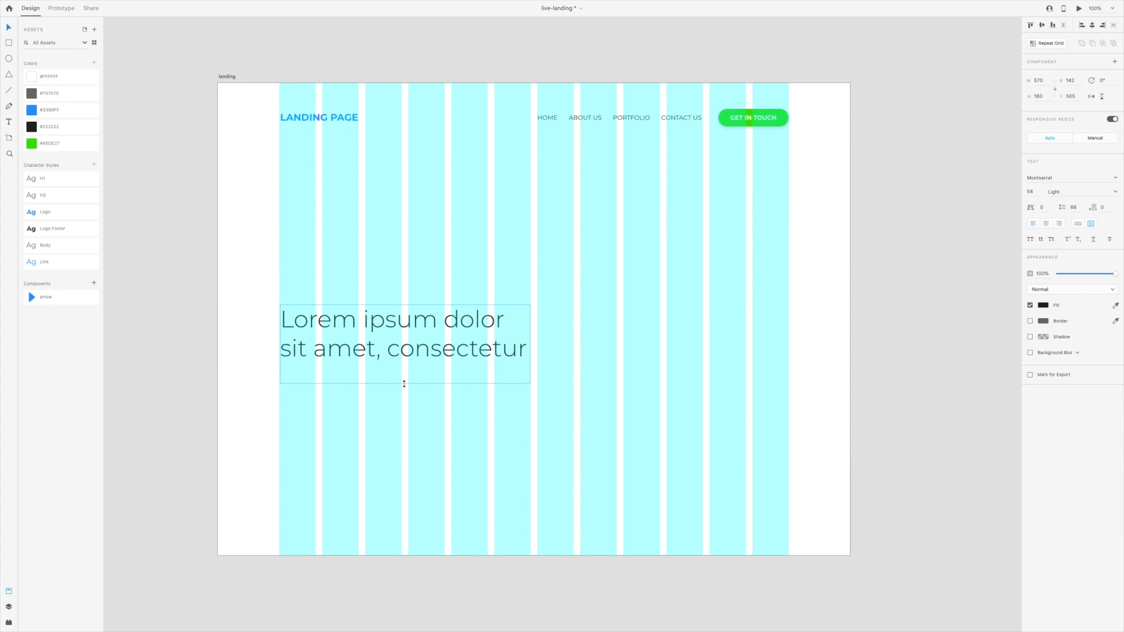
{"action": "left_click_drag", "start_coordinate": [530, 344], "coordinate": [555, 343]}
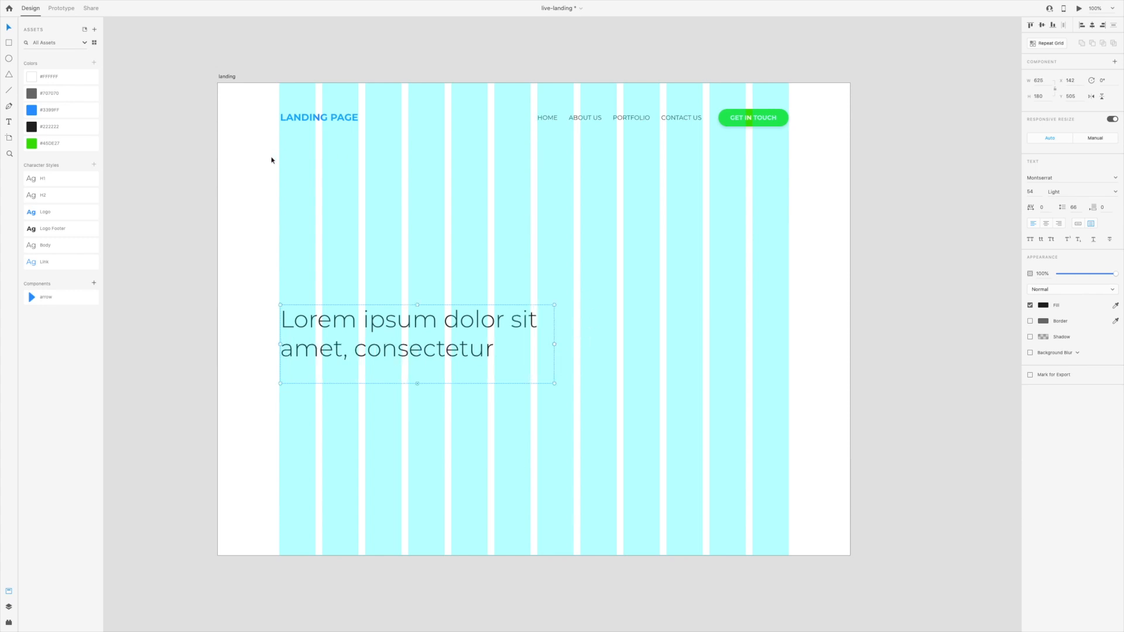
{"action": "left_click", "coordinate": [253, 176]}
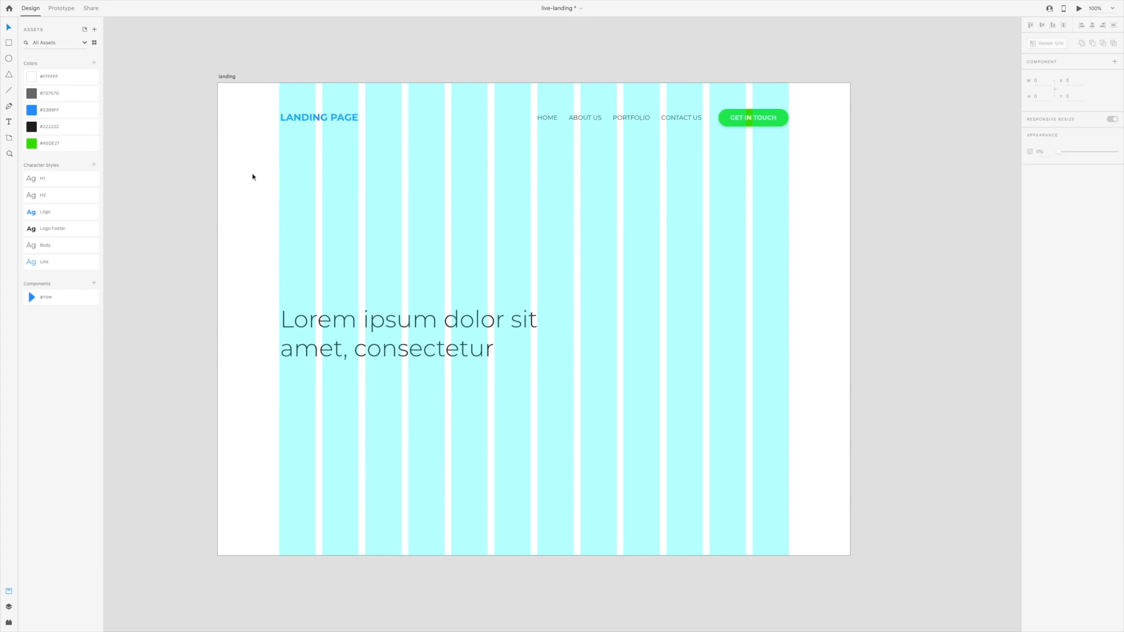
Add the line "Lorem ipsum dolor sit amet, consectetur adipiscing elit" as new text below the heading and apply the Body character style
{"action": "left_click", "coordinate": [288, 316]}
{"action": "left_click", "coordinate": [9, 123]}
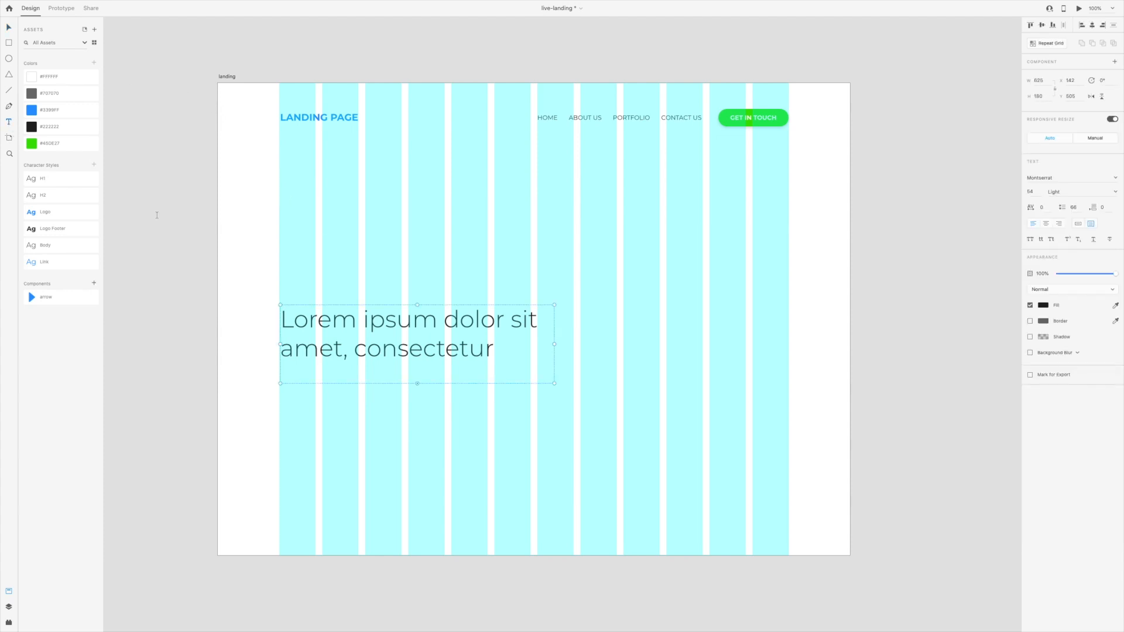
{"action": "left_click", "coordinate": [304, 426]}
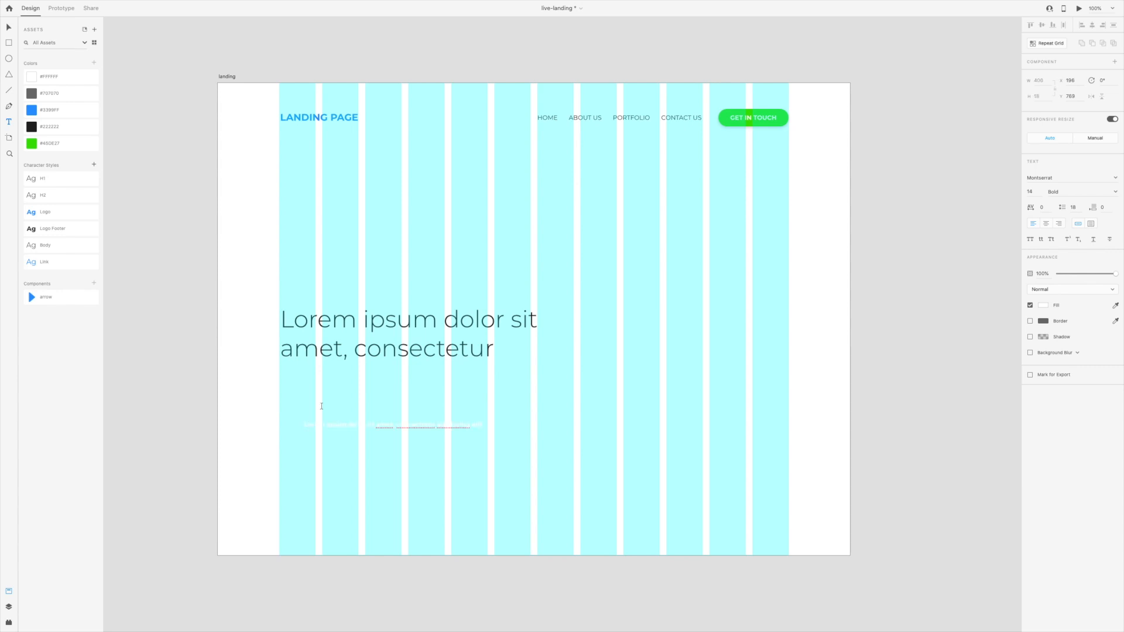
{"action": "key", "text": "Escape"}
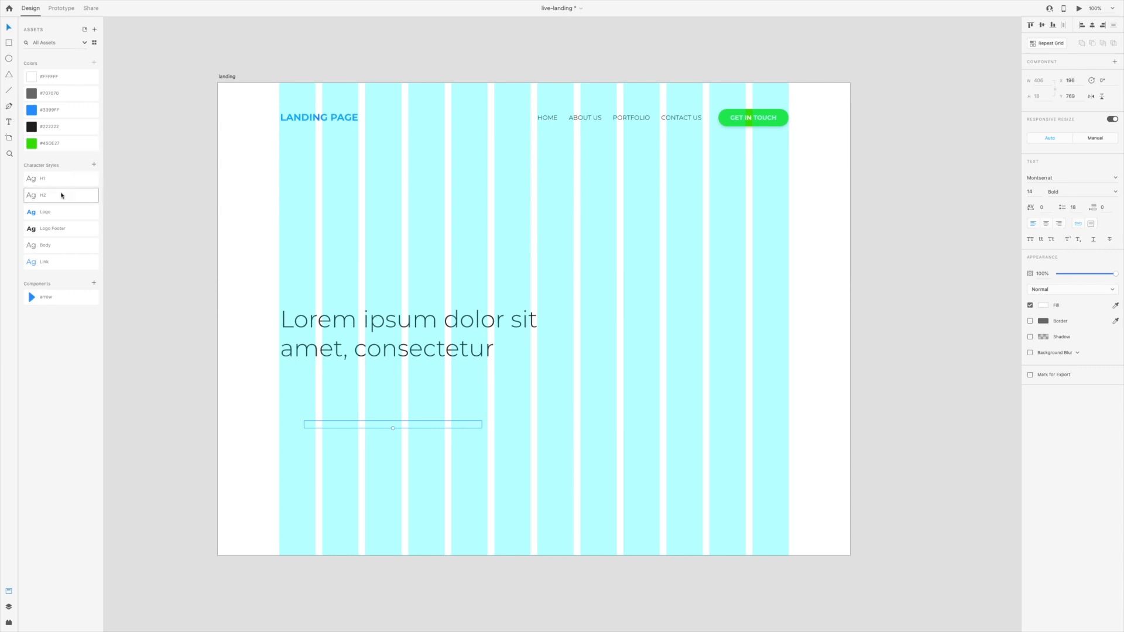
{"action": "left_click", "coordinate": [54, 246]}
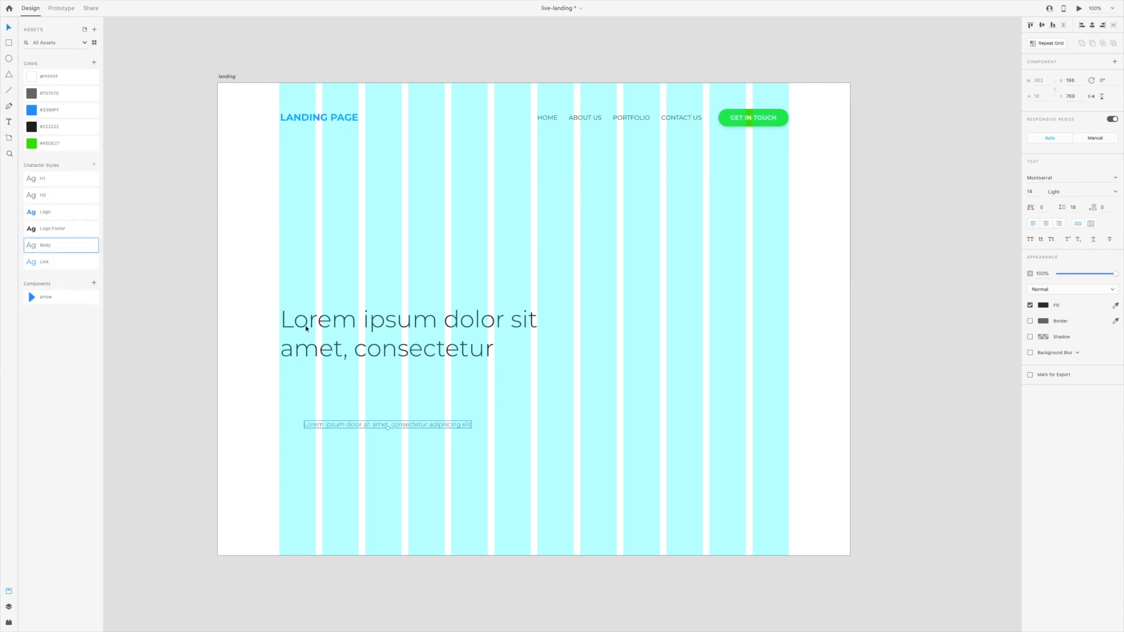
Move the body text directly under the heading, aligned with the heading's left edge, and save the document
{"action": "left_click_drag", "start_coordinate": [409, 427], "coordinate": [385, 383]}
{"action": "left_click", "coordinate": [328, 351], "text": "shift"}
{"action": "left_click", "coordinate": [324, 379]}
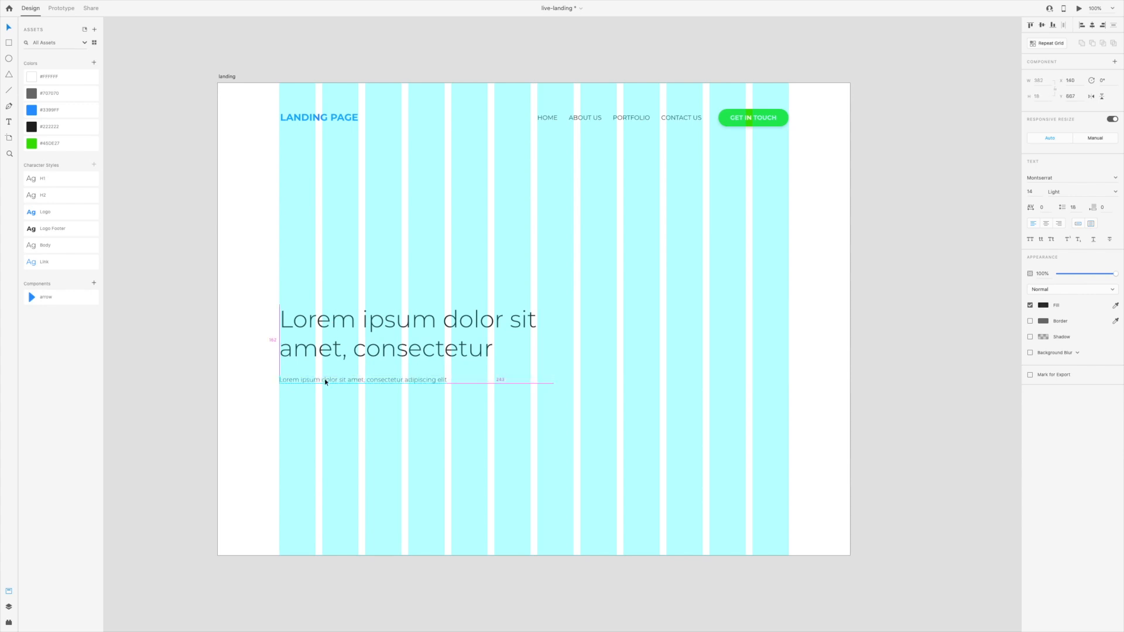
{"action": "left_click", "coordinate": [377, 440]}
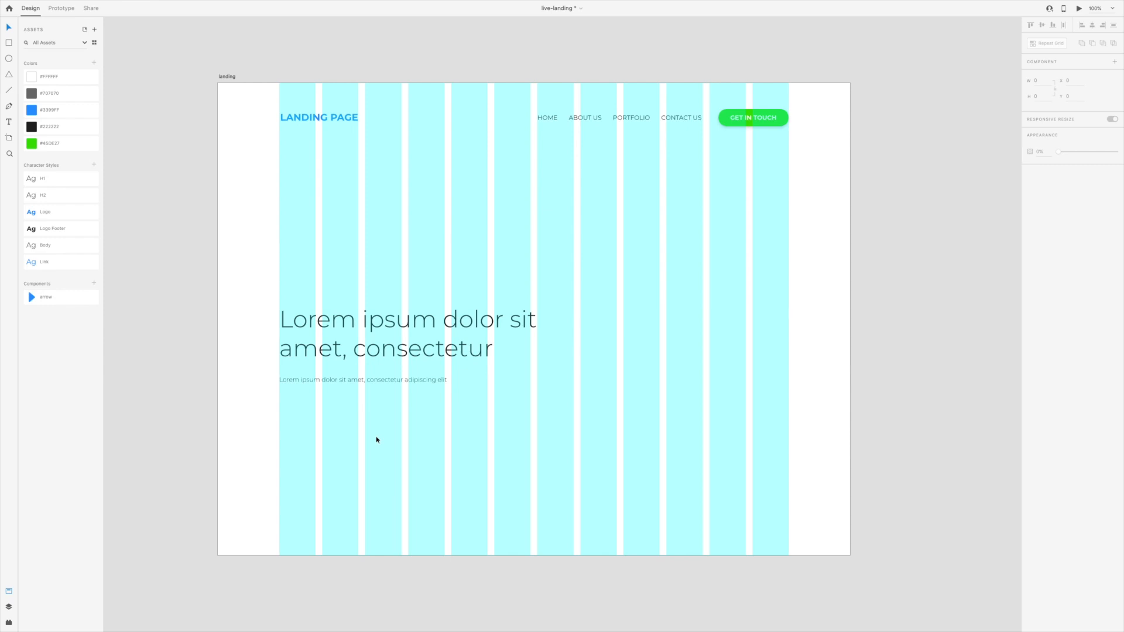
{"action": "key", "text": "ctrl+s"}
Place a copy of the header's GET IN TOUCH button below the body text, aligned with its left edge
{"action": "left_click", "coordinate": [752, 120]}
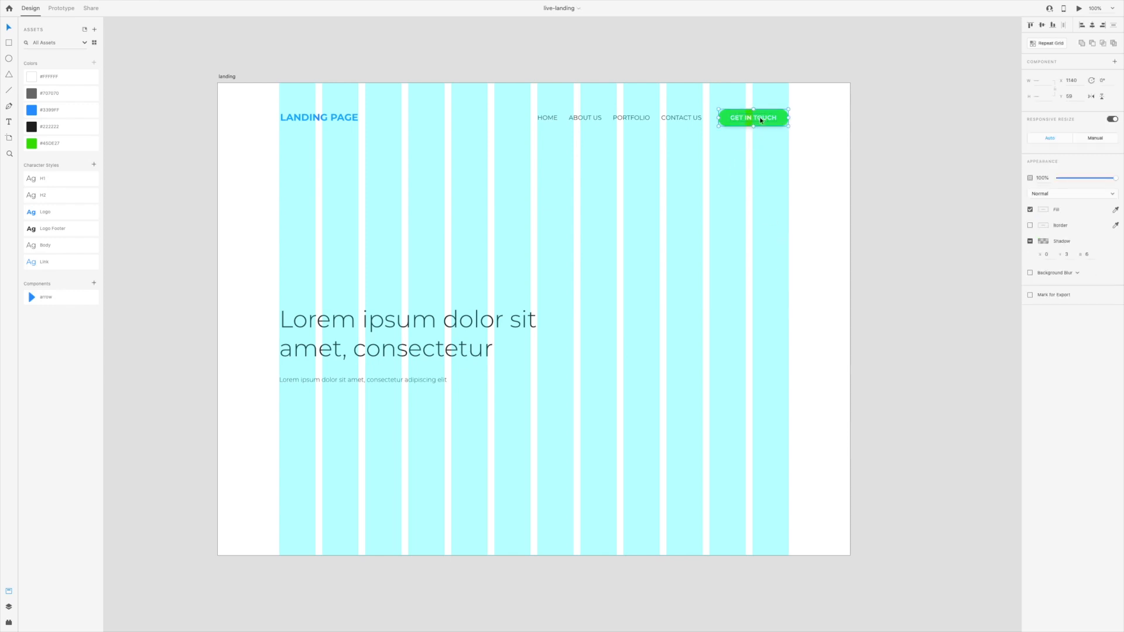
{"action": "left_click_drag", "start_coordinate": [761, 120], "coordinate": [318, 412]}
{"action": "left_click_drag", "start_coordinate": [318, 421], "coordinate": [317, 426]}
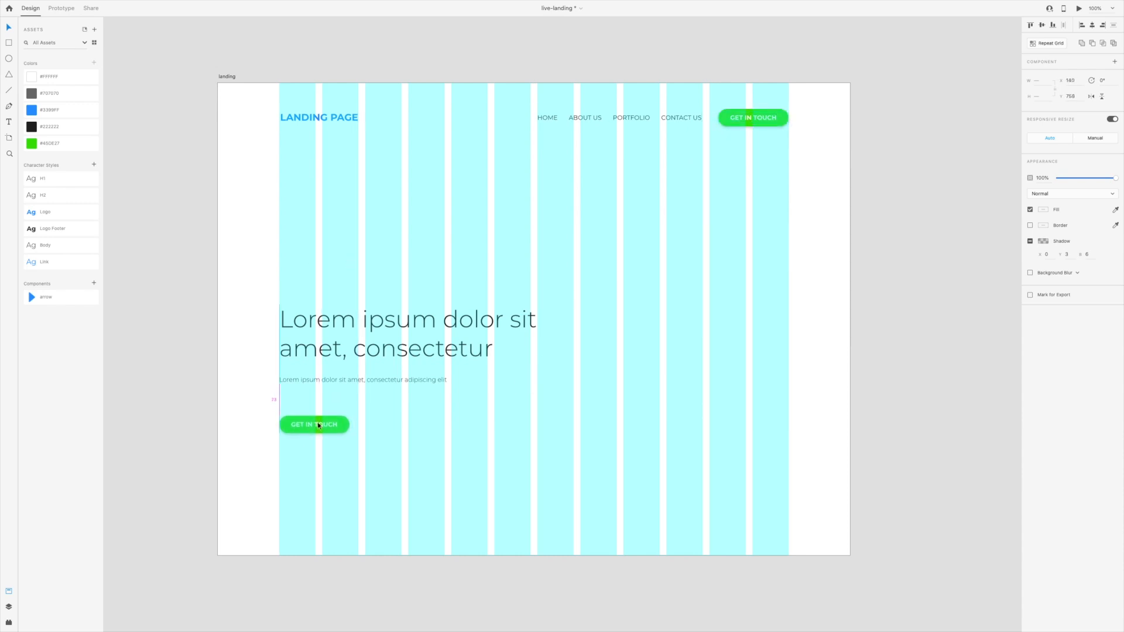
{"action": "left_click", "coordinate": [438, 454]}
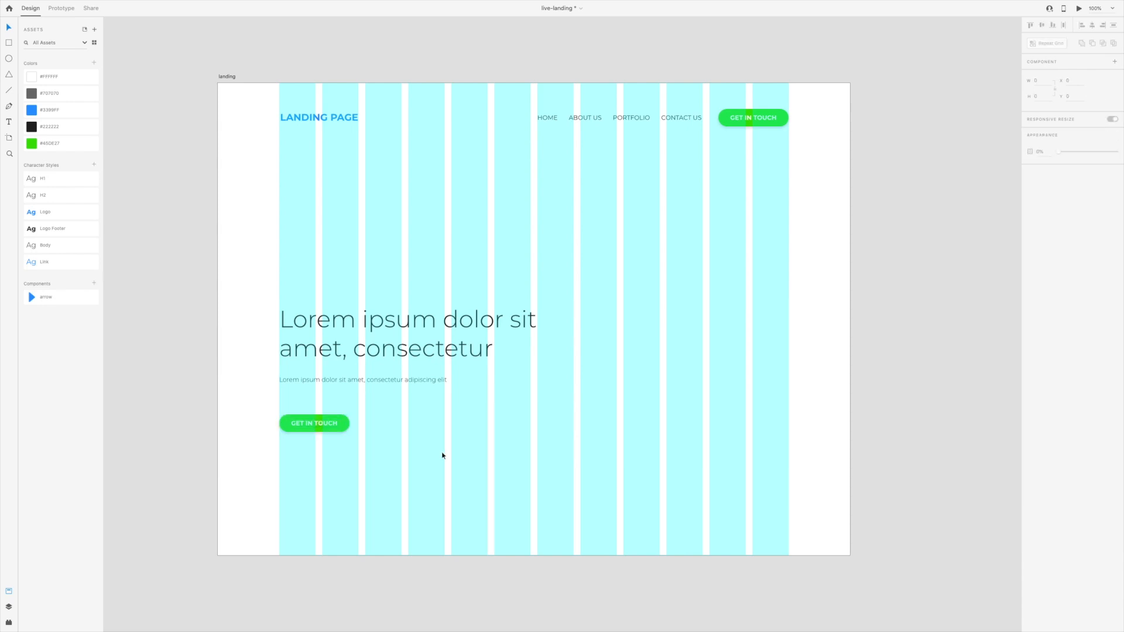
Move the heading, body text and lower button up together on the artboard and save the document
{"action": "left_click_drag", "start_coordinate": [247, 453], "coordinate": [545, 294]}
{"action": "left_click_drag", "start_coordinate": [415, 322], "coordinate": [415, 273]}
{"action": "left_click", "coordinate": [543, 432]}
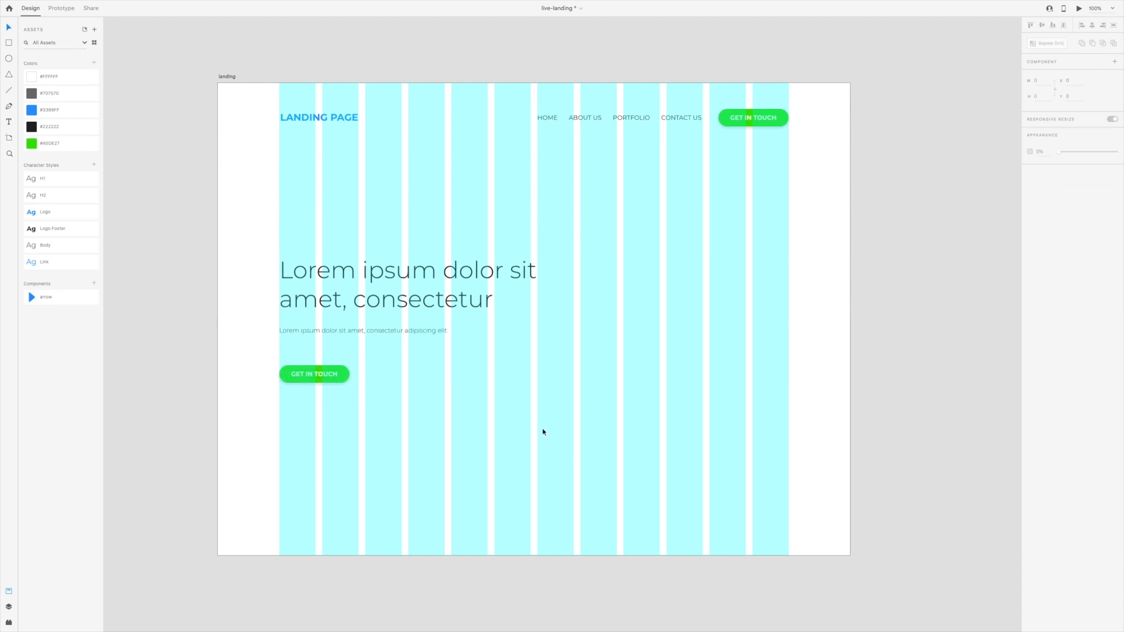
{"action": "key", "text": "ctrl+s"}
Paste the woman-and-map-pins illustration, scale it to about 864 by 547 px beside the hero text with its ground line ending at the last column, and save
{"action": "key", "text": "ctrl+v"}
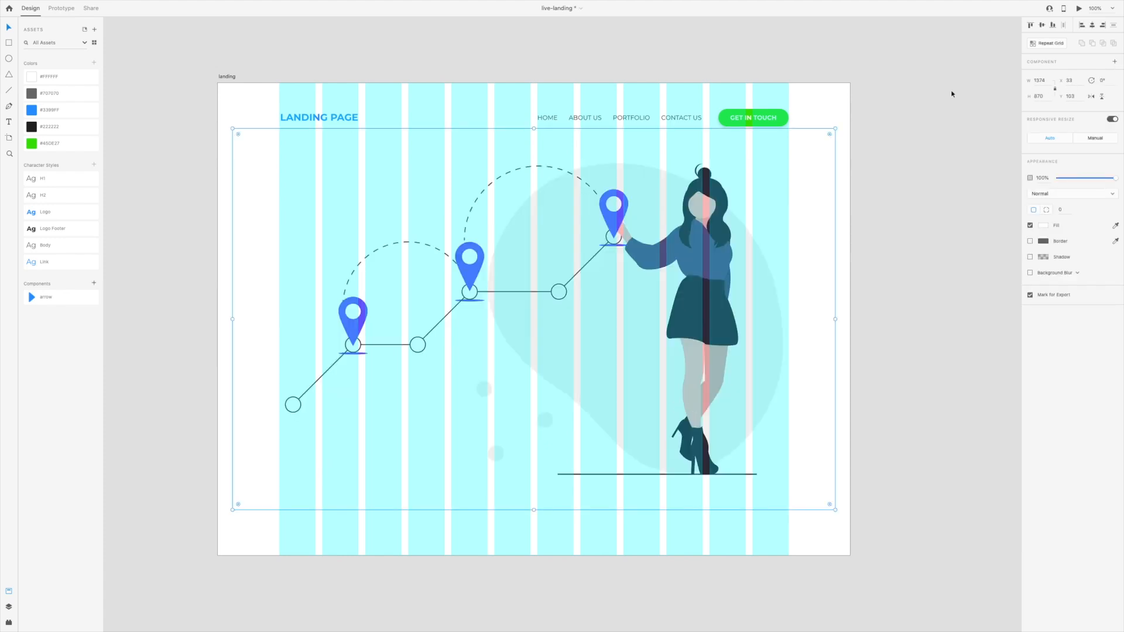
{"action": "left_click_drag", "start_coordinate": [233, 129], "coordinate": [478, 283]}
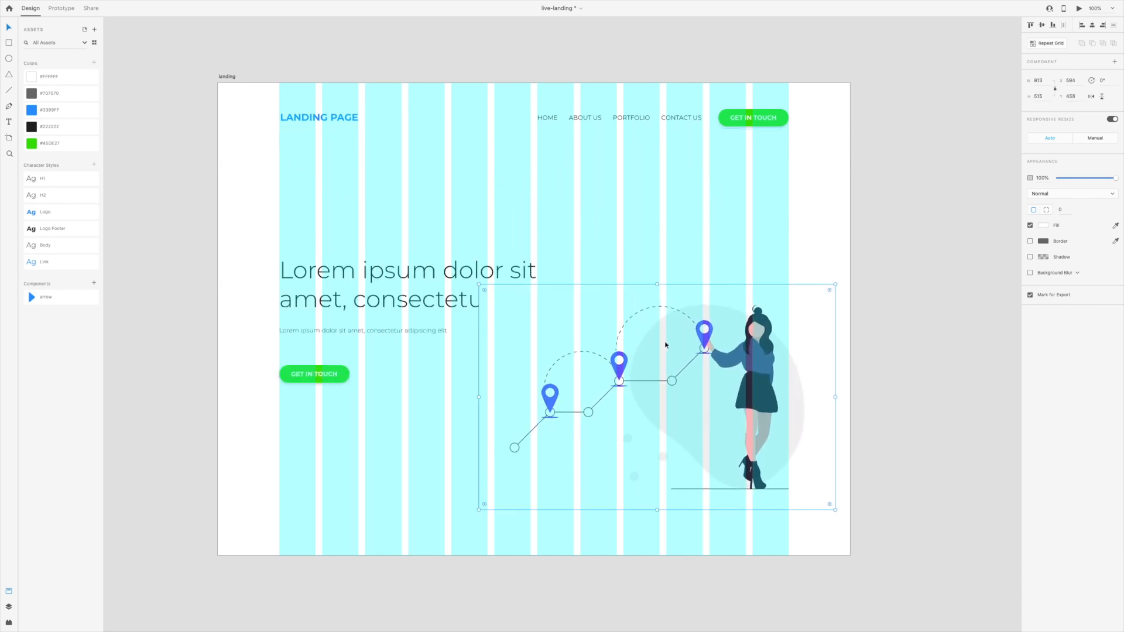
{"action": "left_click_drag", "start_coordinate": [692, 393], "coordinate": [679, 373]}
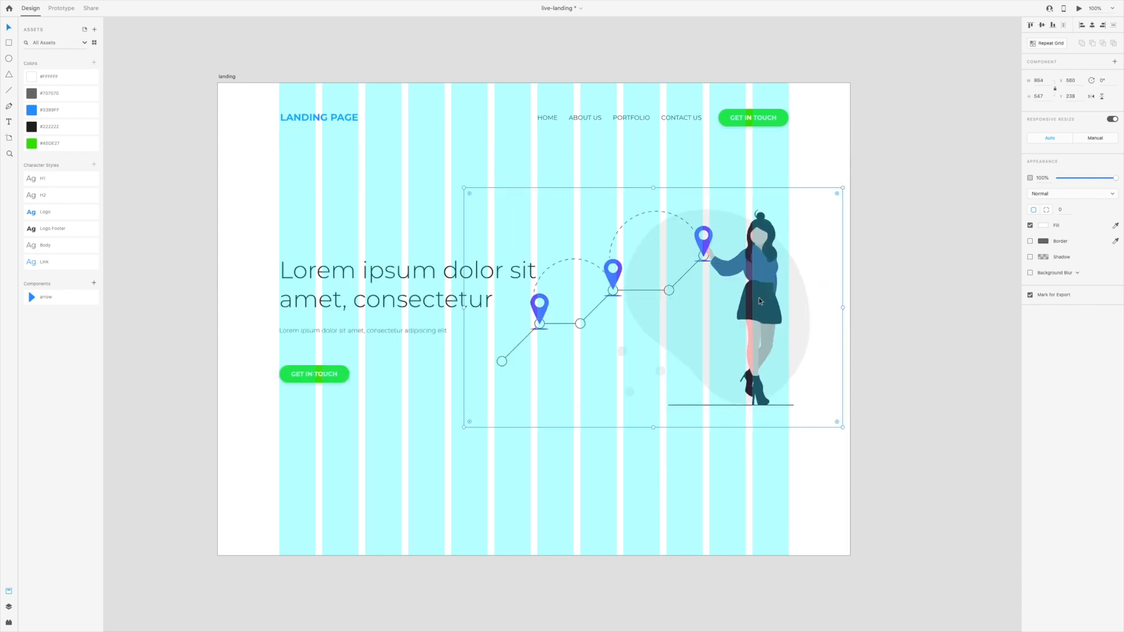
{"action": "left_click_drag", "start_coordinate": [759, 299], "coordinate": [753, 293]}
{"action": "left_click", "coordinate": [588, 470]}
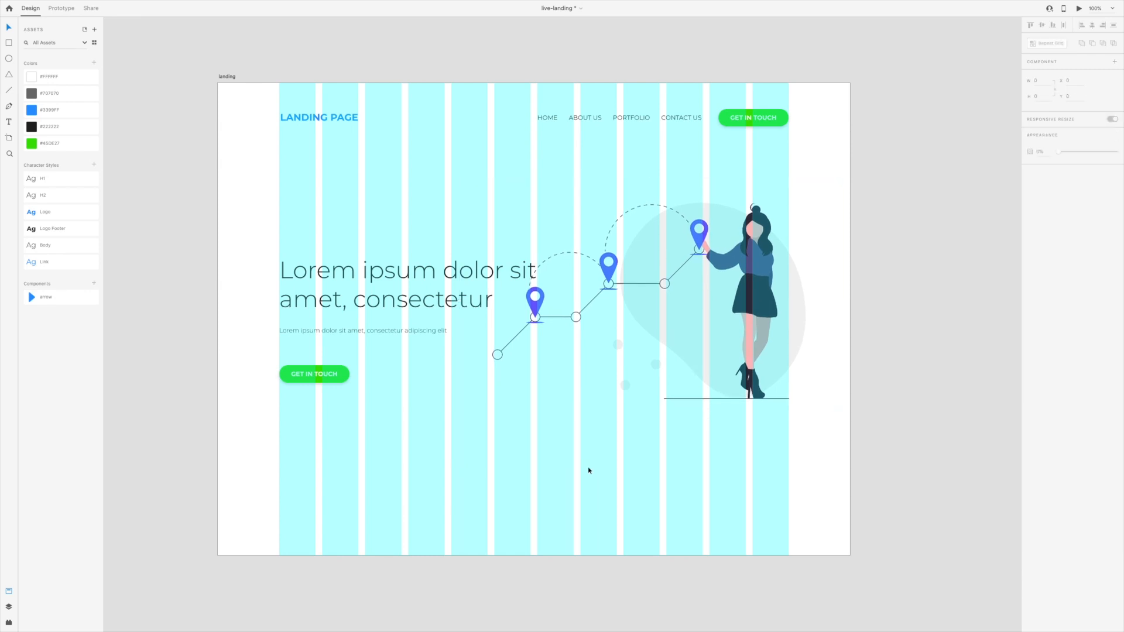
{"action": "key", "text": "ctrl+s"}
Draw a closed blob with a curved side over the artboard's top-left corner using the Pen tool, fill it blue without a border, and save
{"action": "left_click", "coordinate": [9, 107]}
{"action": "left_click", "coordinate": [190, 53]}
{"action": "left_click", "coordinate": [262, 63]}
{"action": "left_click_drag", "start_coordinate": [271, 98], "coordinate": [260, 138]}
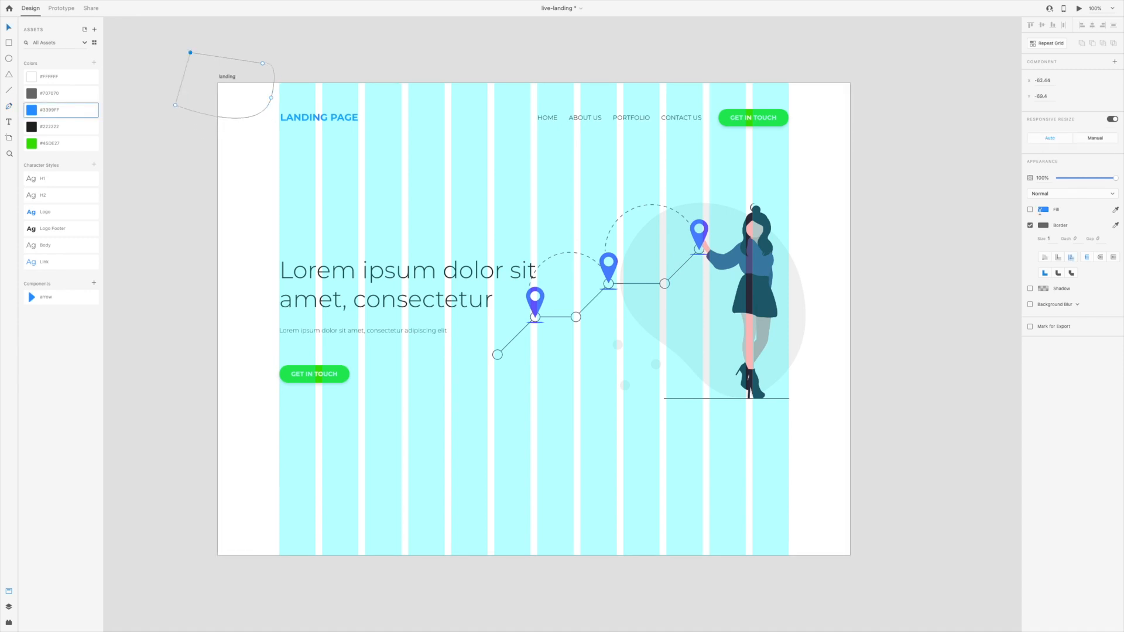
{"action": "left_click", "coordinate": [1030, 209]}
{"action": "left_click", "coordinate": [190, 165]}
{"action": "key", "text": "ctrl+s"}
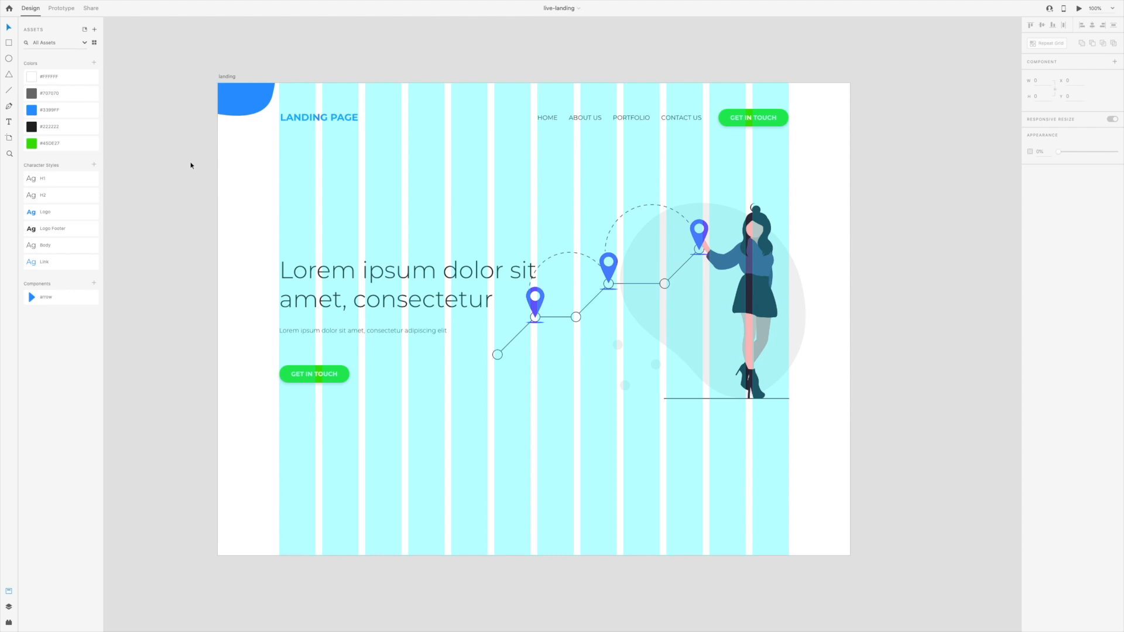
Draw an ellipse about 90 by 98 px over the artboard's lower left edge, rotate it about 12° and fill it with the green swatch
{"action": "key", "text": "e"}
{"action": "left_click_drag", "start_coordinate": [204, 441], "coordinate": [247, 483]}
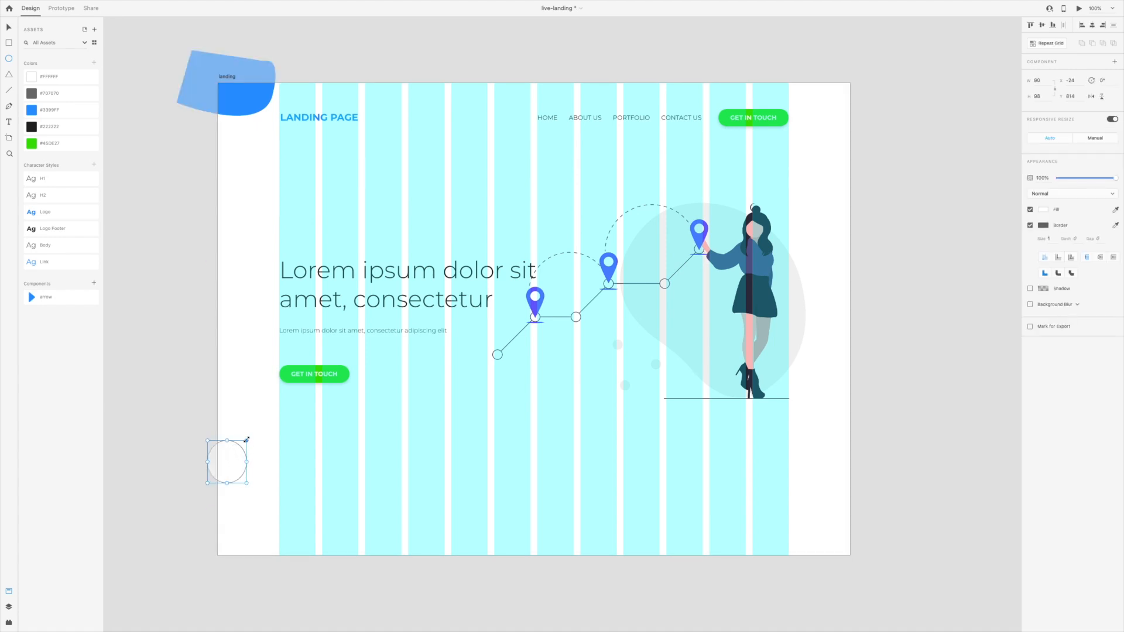
{"action": "left_click_drag", "start_coordinate": [248, 439], "coordinate": [248, 442]}
{"action": "left_click", "coordinate": [59, 143]}
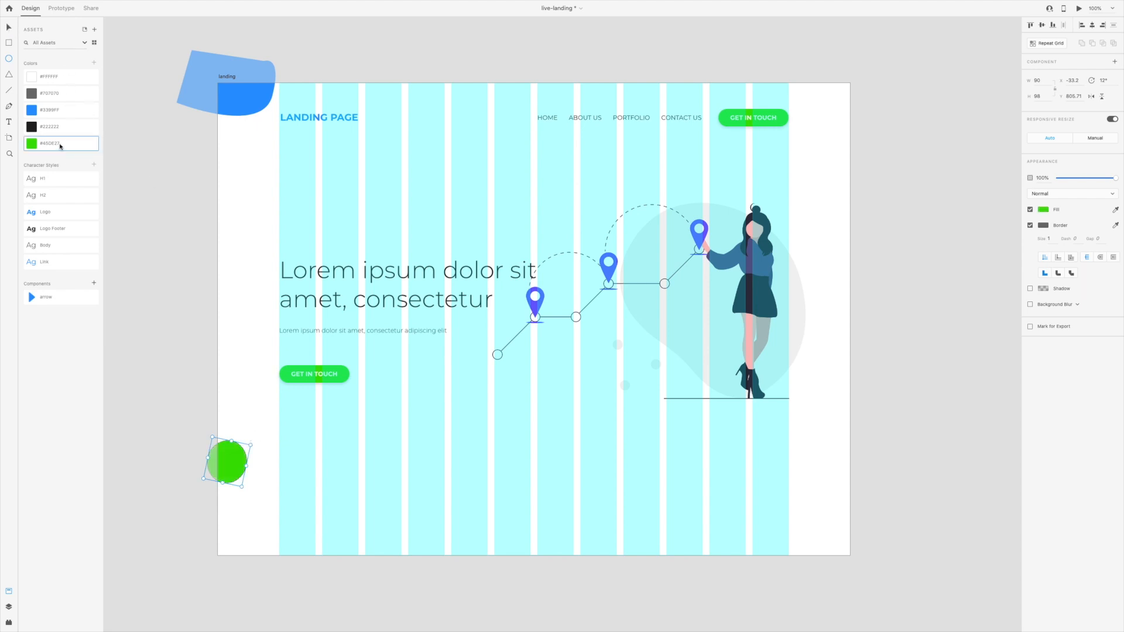
Shift the green ellipse further past the artboard's left edge, remove its border, and save the document
{"action": "left_click_drag", "start_coordinate": [232, 461], "coordinate": [225, 460]}
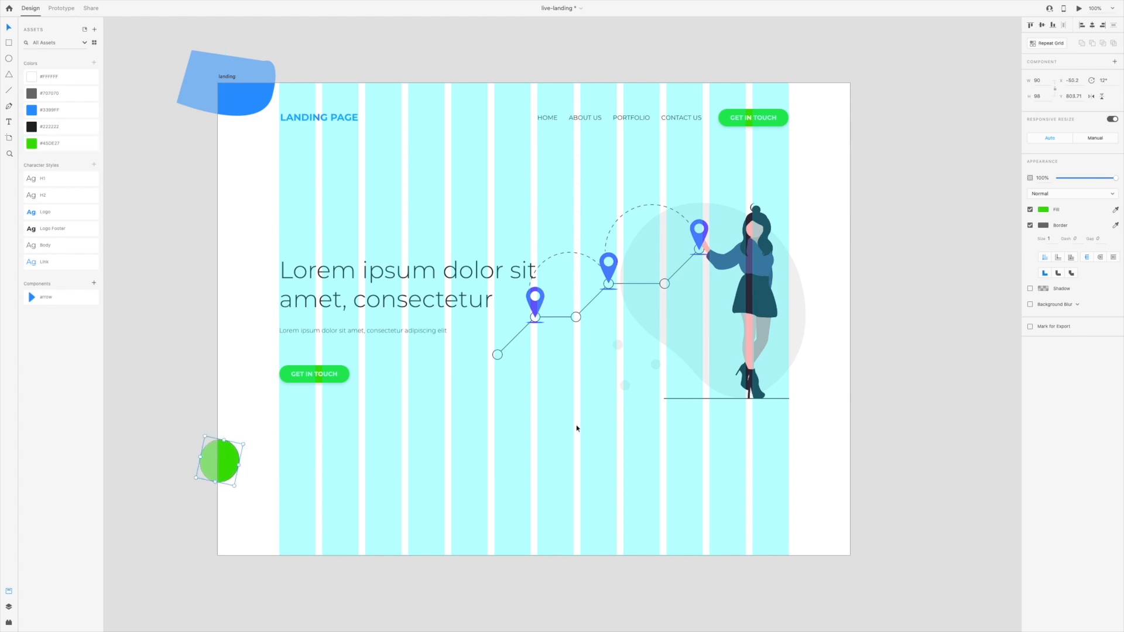
{"action": "left_click", "coordinate": [1030, 225]}
{"action": "left_click", "coordinate": [919, 391]}
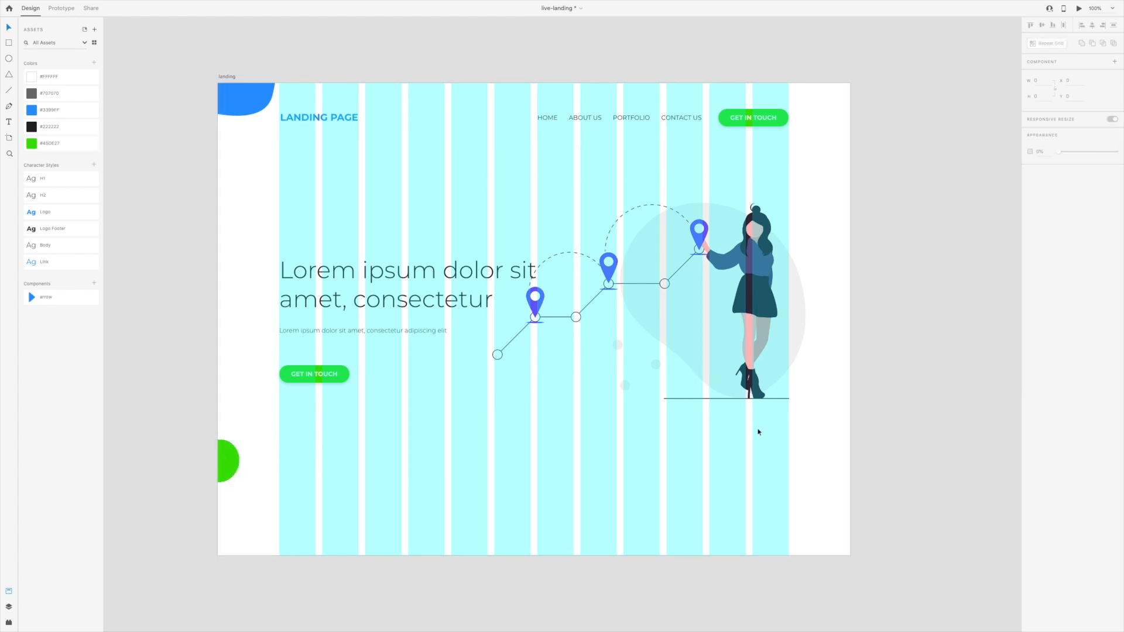
{"action": "key", "text": "super+s"}
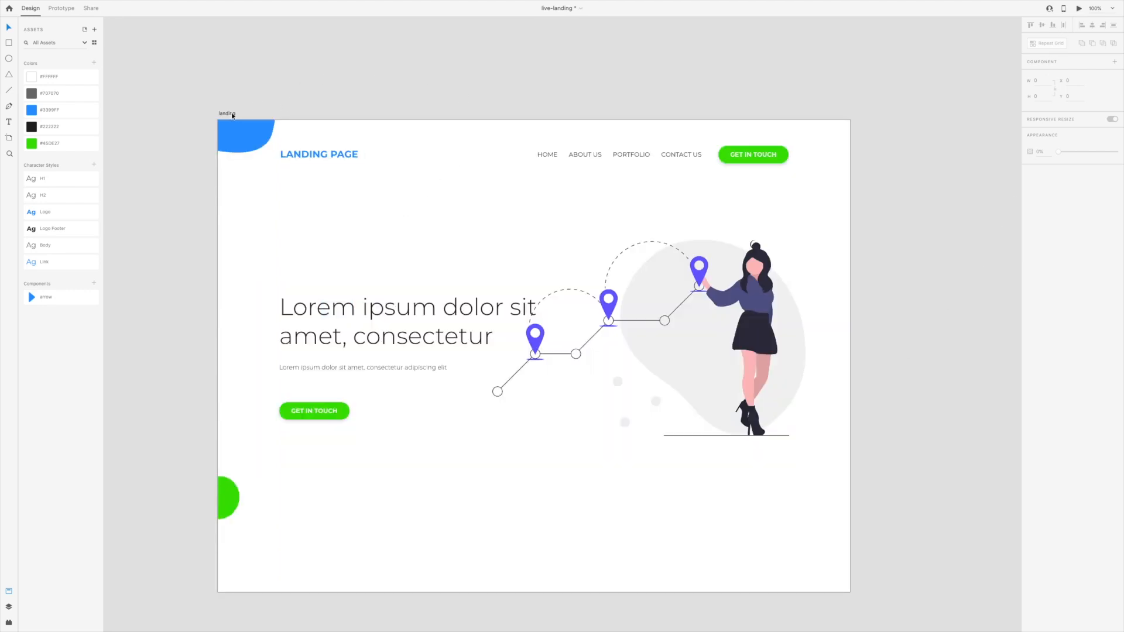
Double the landing artboard's height to 2152 px
{"action": "left_click", "coordinate": [227, 114]}
{"action": "left_click", "coordinate": [1047, 96]}
{"action": "type", "text": "*2"}
{"action": "key", "text": "Return"}
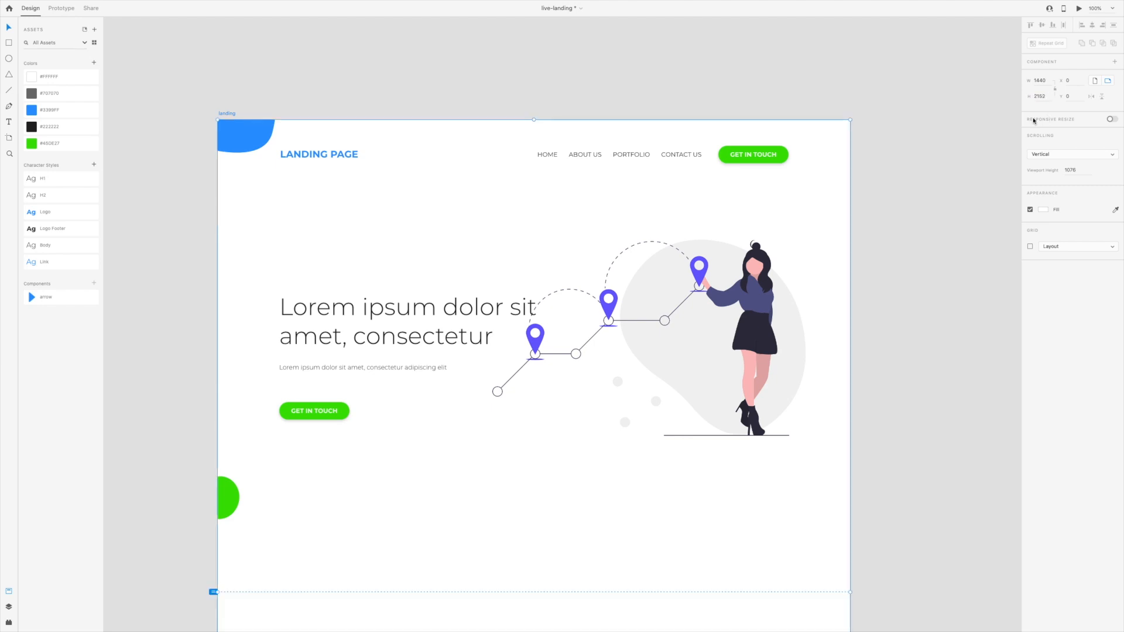
Show the column grid and draw a rectangle about 323 by 405 px in the empty area below the first viewport
{"action": "scroll", "coordinate": [732, 164], "scroll_direction": "down", "scroll_amount": 5}
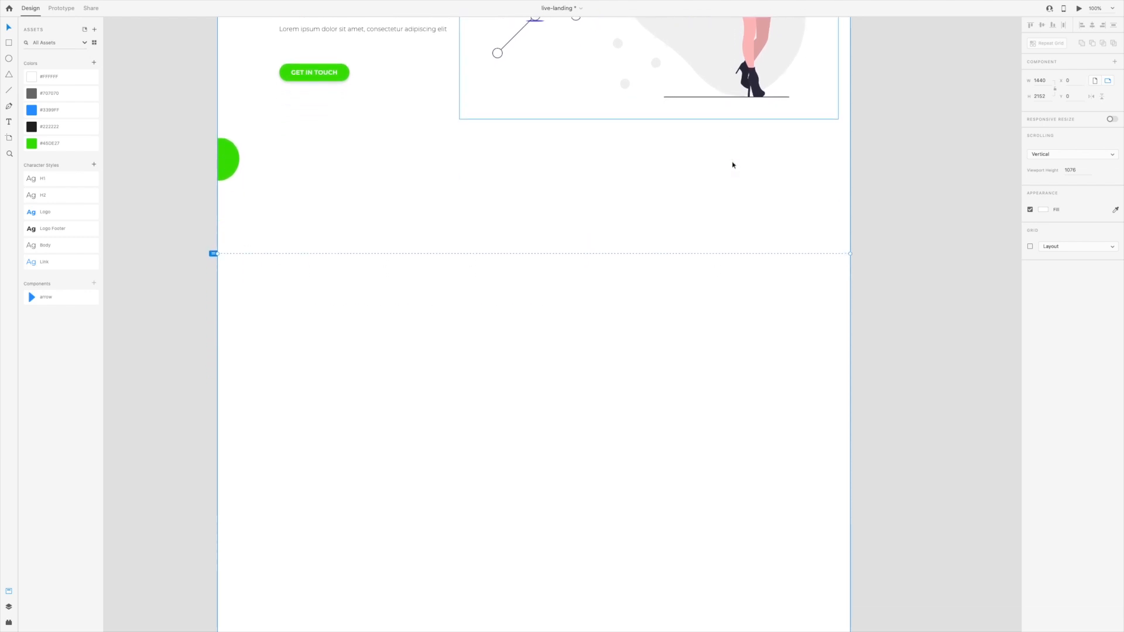
{"action": "scroll", "coordinate": [732, 164], "scroll_direction": "up", "scroll_amount": 2}
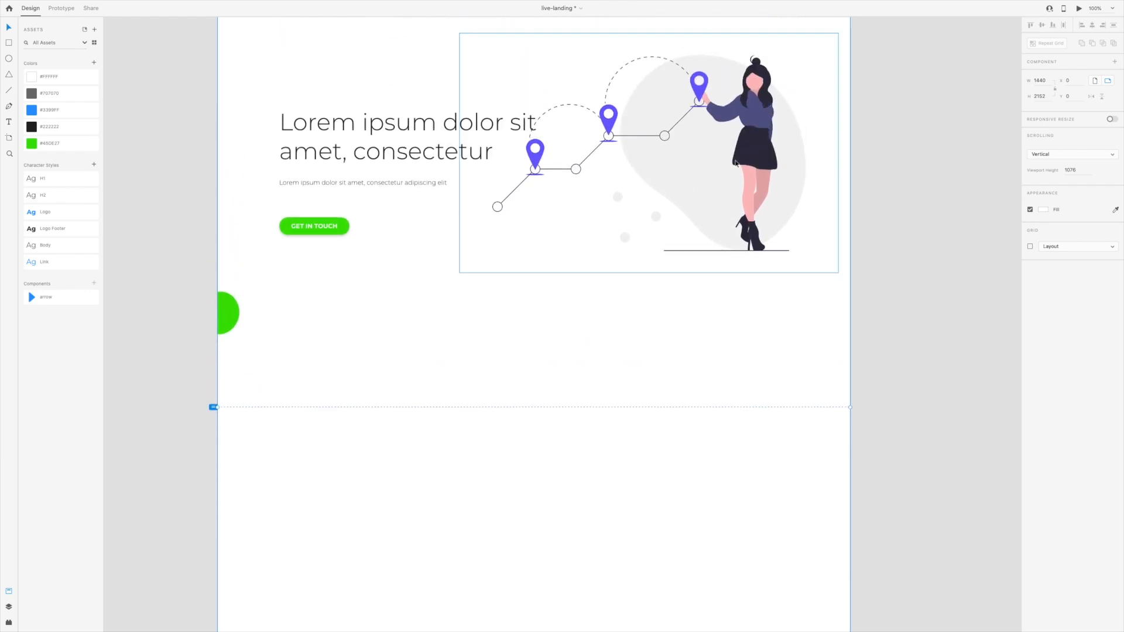
{"action": "scroll", "coordinate": [720, 226], "scroll_direction": "down", "scroll_amount": 2}
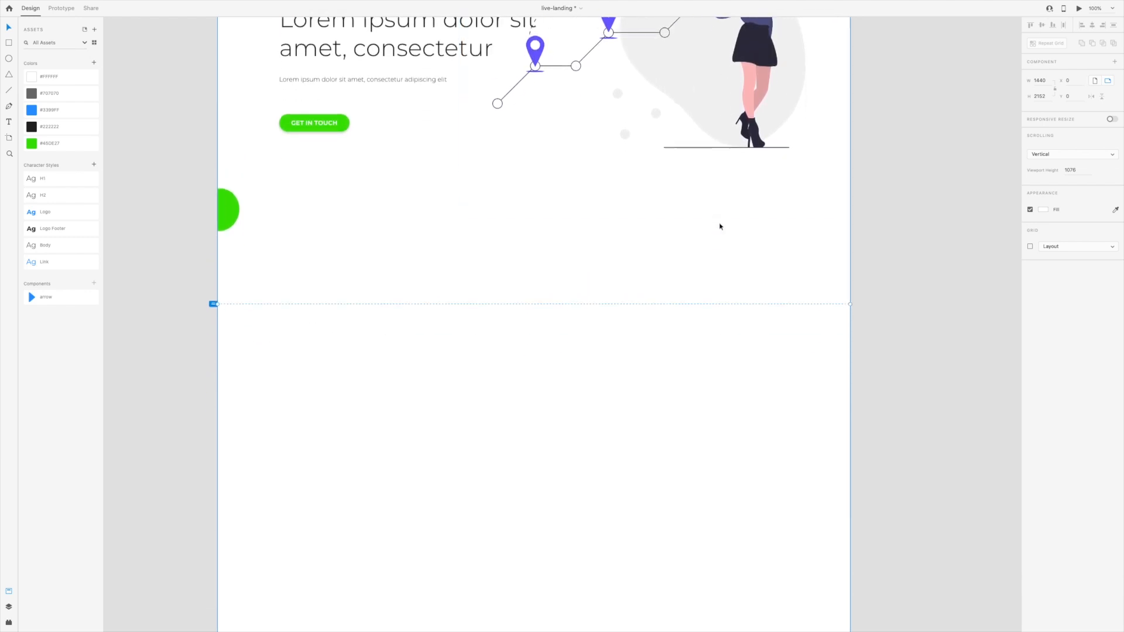
{"action": "key", "text": "shift+super+apostrophe"}
{"action": "scroll", "coordinate": [720, 227], "scroll_direction": "down", "scroll_amount": 2}
{"action": "key", "text": "r"}
{"action": "mouse_move", "coordinate": [309, 217]}
{"action": "left_mouse_down"}
{"action": "mouse_move", "coordinate": [432, 329]}
{"action": "mouse_move", "coordinate": [450, 394]}
{"action": "left_mouse_up"}
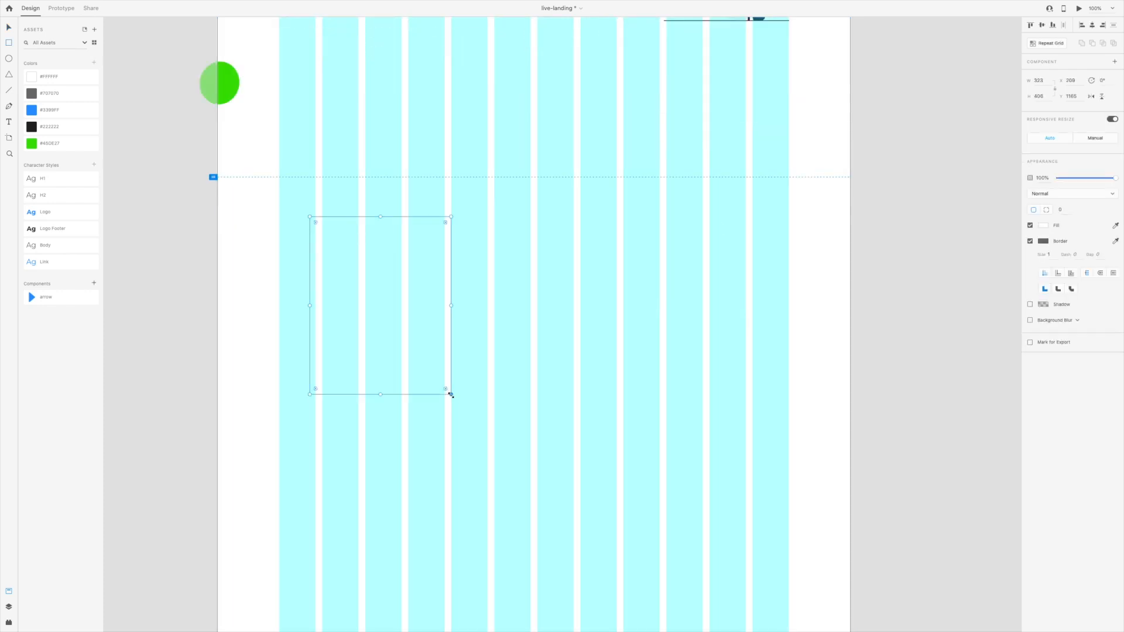
Set the rectangle's size to 500 by 600 px and its corner radius to 6
{"action": "left_click", "coordinate": [1036, 81]}
{"action": "type", "text": "500"}
{"action": "key", "text": "Tab"}
{"action": "type", "text": "600"}
{"action": "key", "text": "Return"}
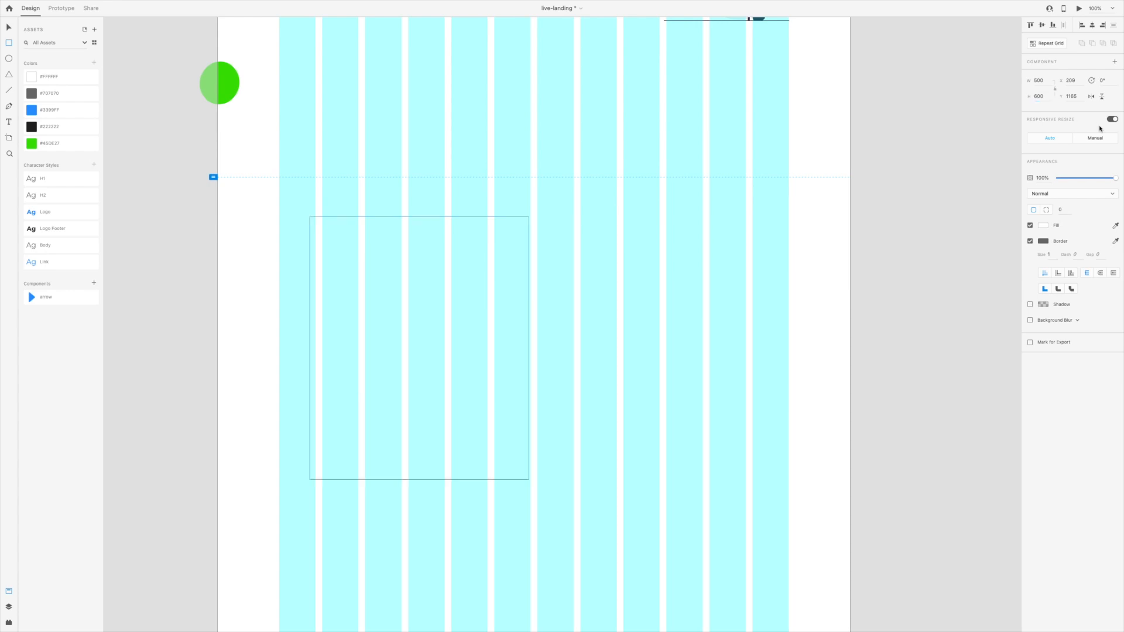
{"action": "type", "text": "6"}
Move the rectangle to about X 181, Y 1201, give it a shadow and remove its border
{"action": "left_click", "coordinate": [8, 27]}
{"action": "mouse_move", "coordinate": [431, 293]}
{"action": "left_mouse_down"}
{"action": "mouse_move", "coordinate": [432, 313]}
{"action": "mouse_move", "coordinate": [441, 308]}
{"action": "mouse_move", "coordinate": [418, 307]}
{"action": "left_mouse_up"}
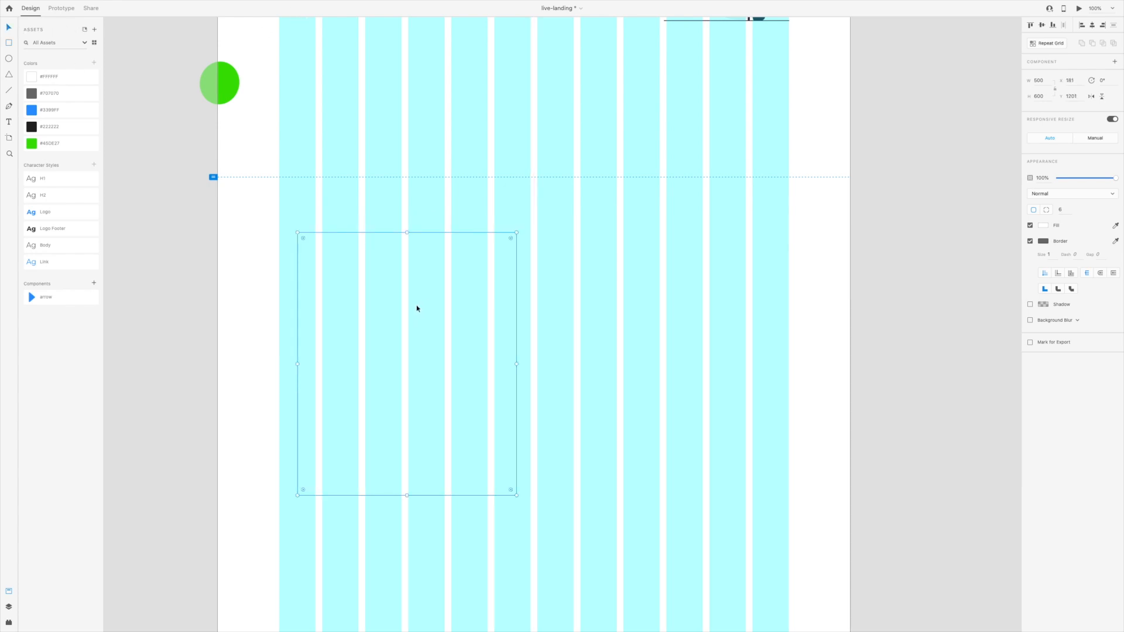
{"action": "left_click", "coordinate": [1030, 304]}
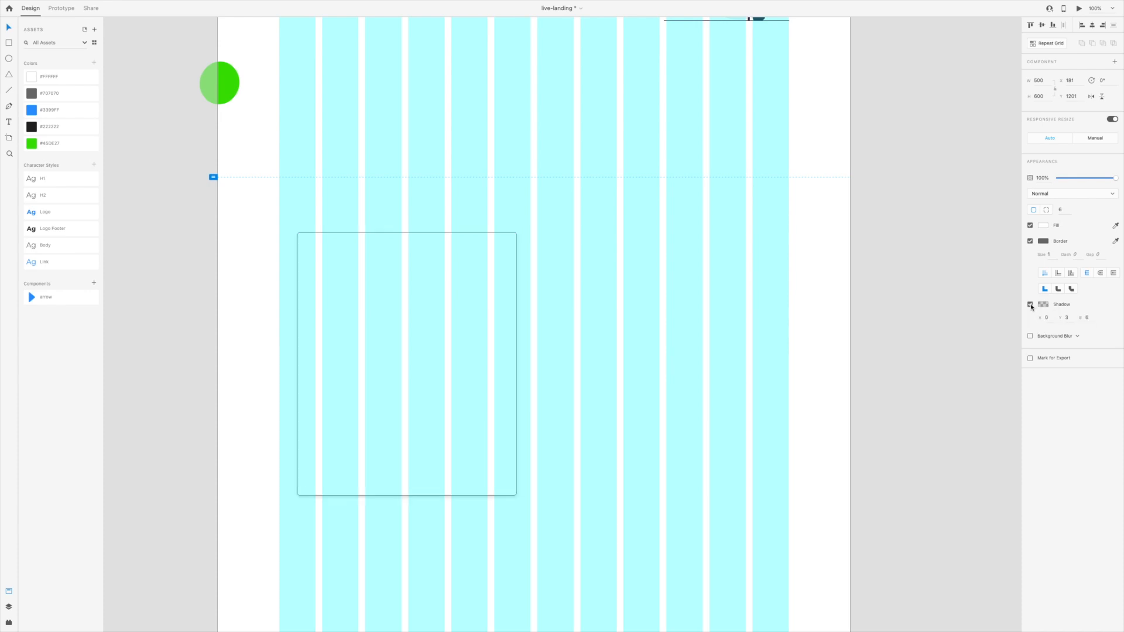
{"action": "left_click", "coordinate": [1030, 241]}
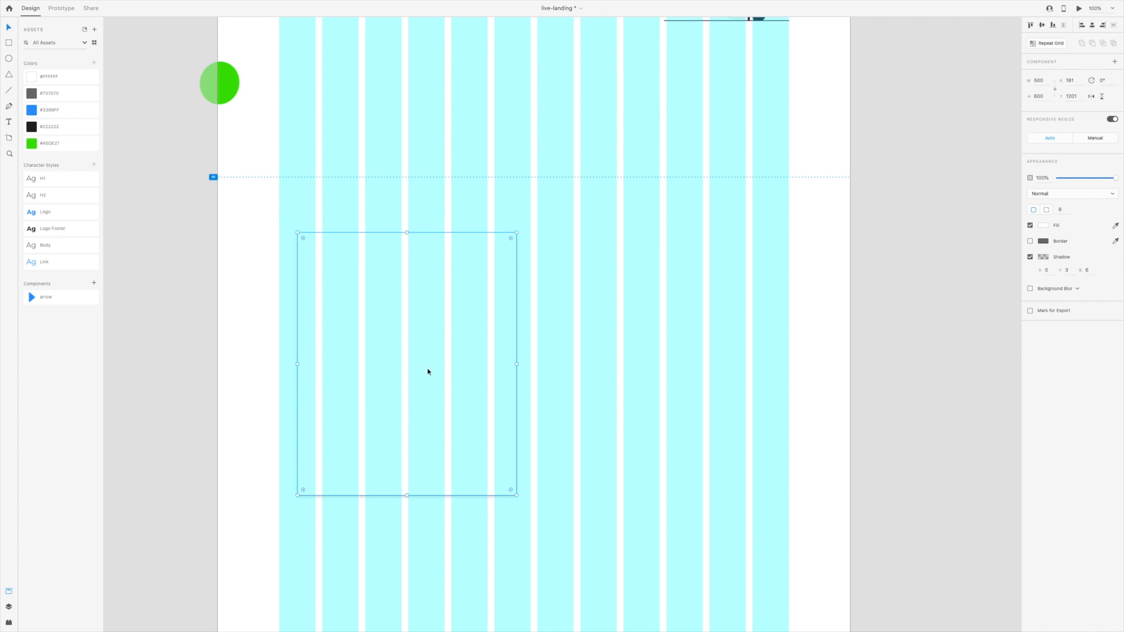
Duplicate the card alongside the original and center the temporarily grouped pair horizontally on the artboard
{"action": "left_click_drag", "start_coordinate": [427, 372], "coordinate": [667, 366]}
{"action": "left_click_drag", "start_coordinate": [252, 536], "coordinate": [748, 243]}
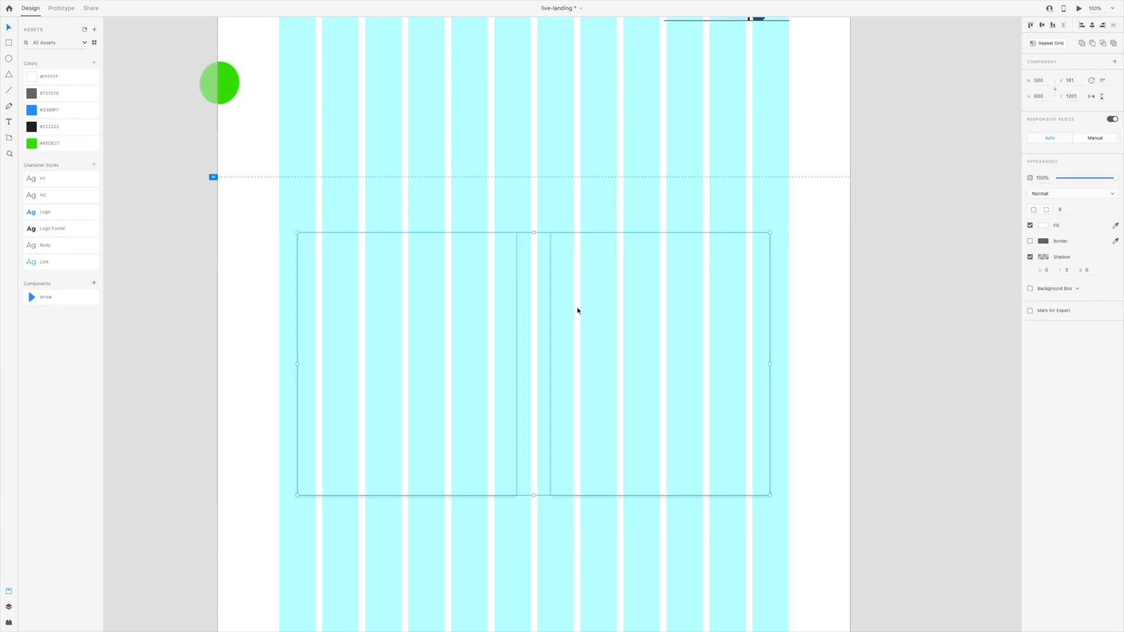
{"action": "key", "text": "super+g"}
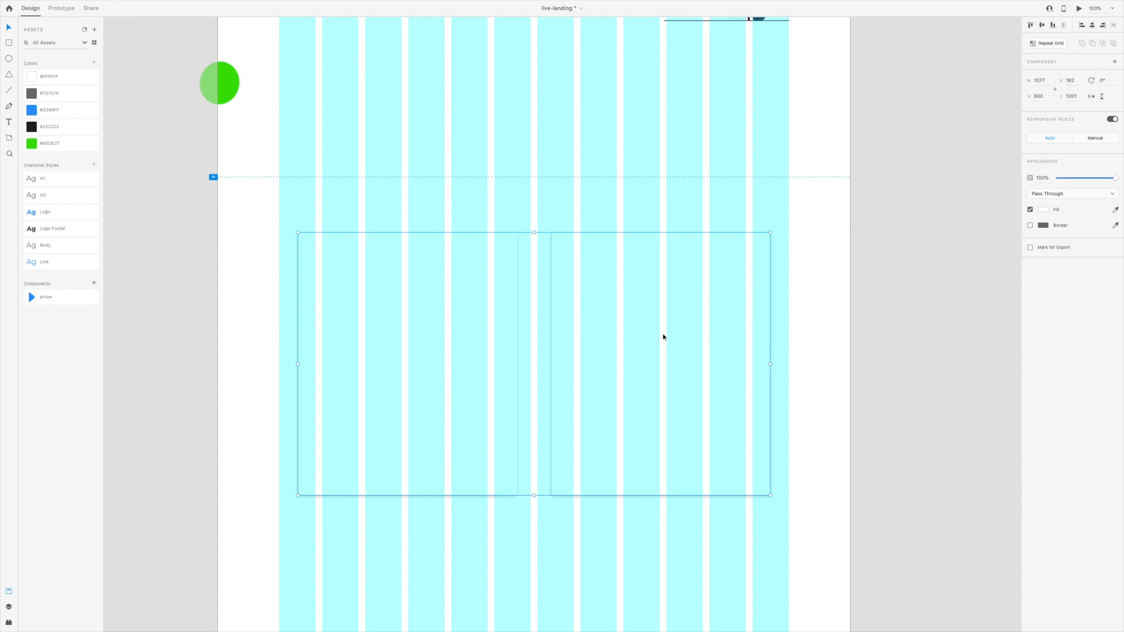
{"action": "key", "text": "super+z"}
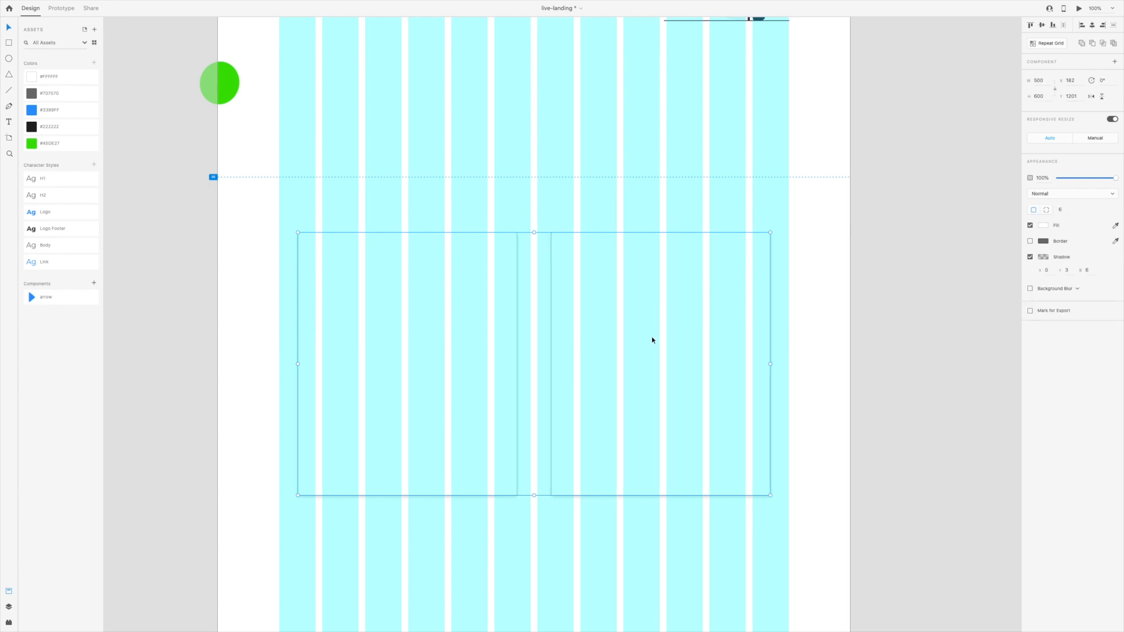
Move both cards up slightly together and hide the column grid
{"action": "left_click", "coordinate": [584, 211]}
{"action": "left_click_drag", "start_coordinate": [276, 539], "coordinate": [669, 321]}
{"action": "left_click_drag", "start_coordinate": [579, 318], "coordinate": [579, 309]}
{"action": "left_click", "coordinate": [803, 376]}
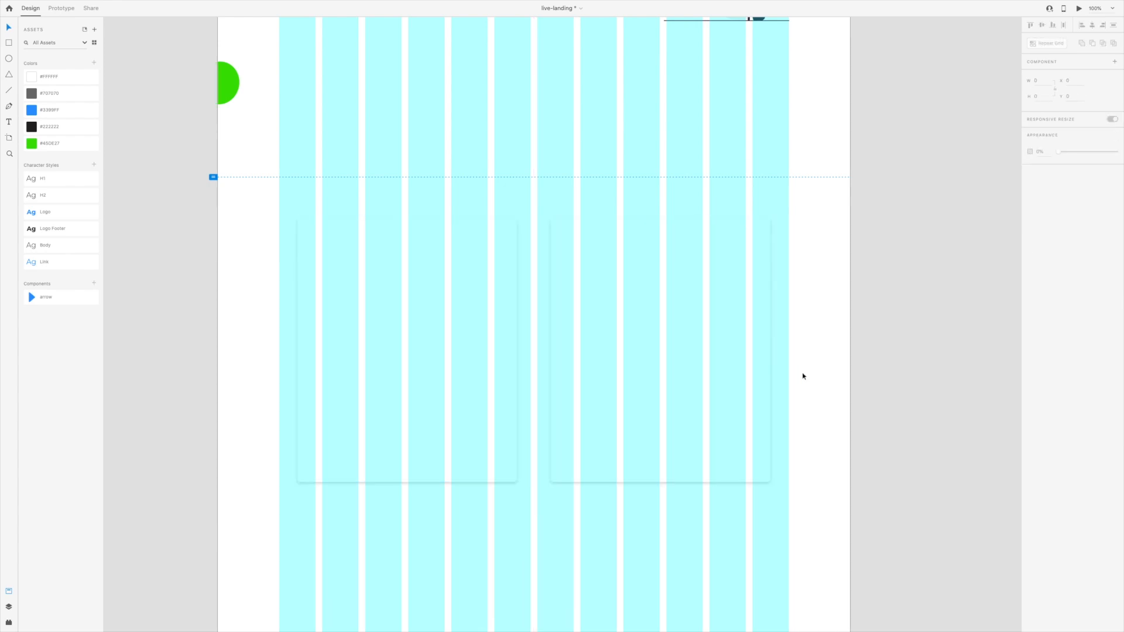
{"action": "key", "text": "shift+super+apostrophe"}
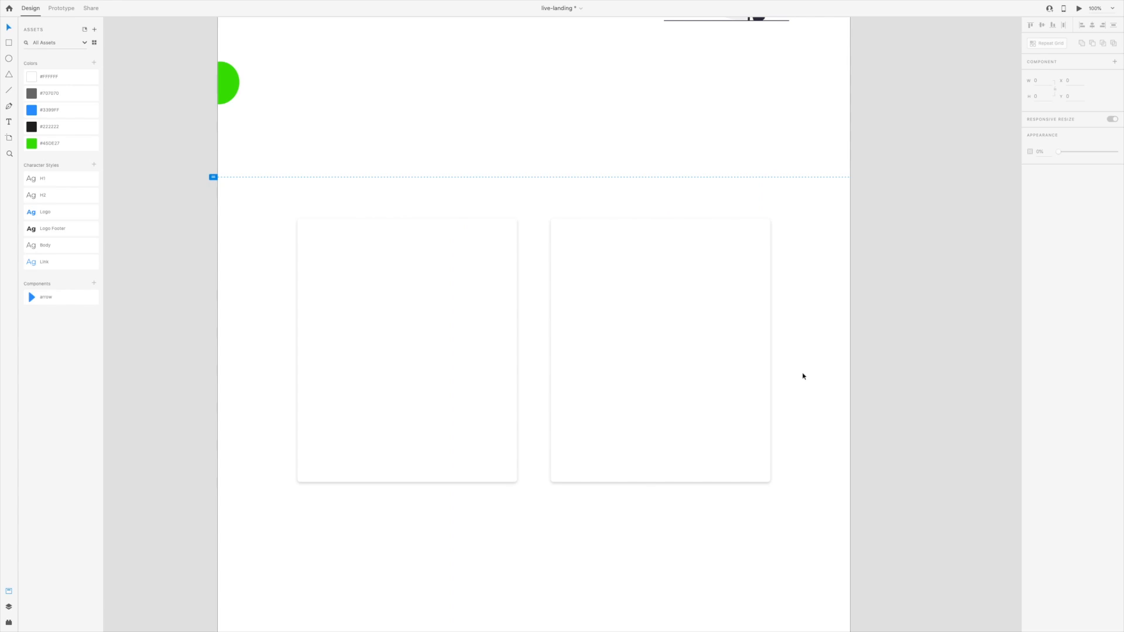
Trim the hero heading's text box to its two lines and place a copy of the heading over the first card
{"action": "scroll", "coordinate": [803, 376], "scroll_direction": "up", "scroll_amount": 6}
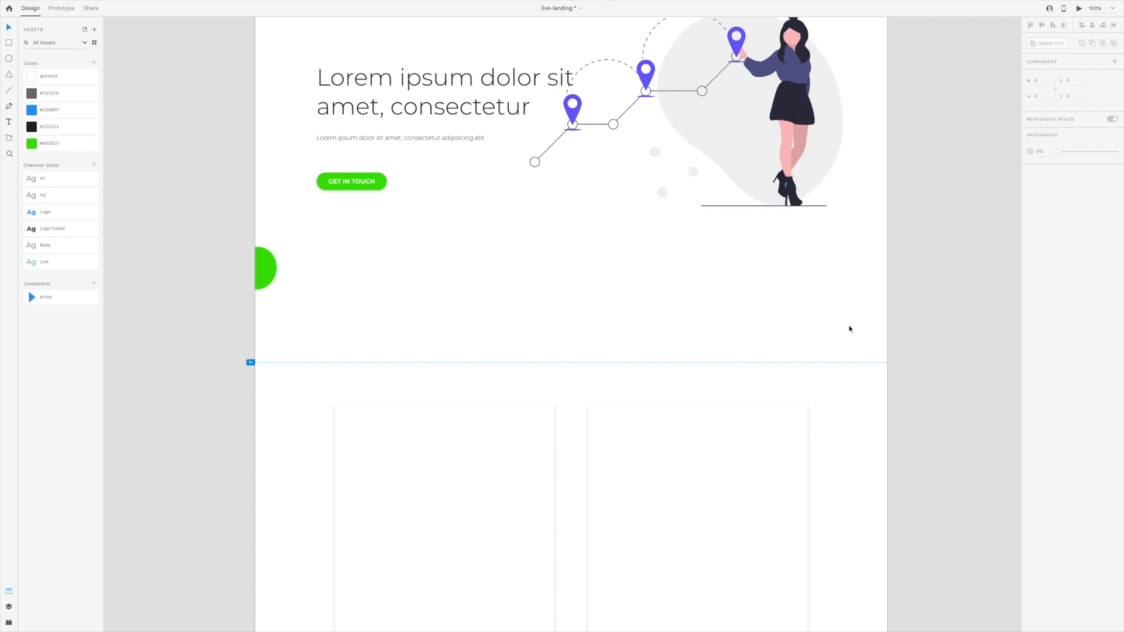
{"action": "left_click", "coordinate": [372, 80]}
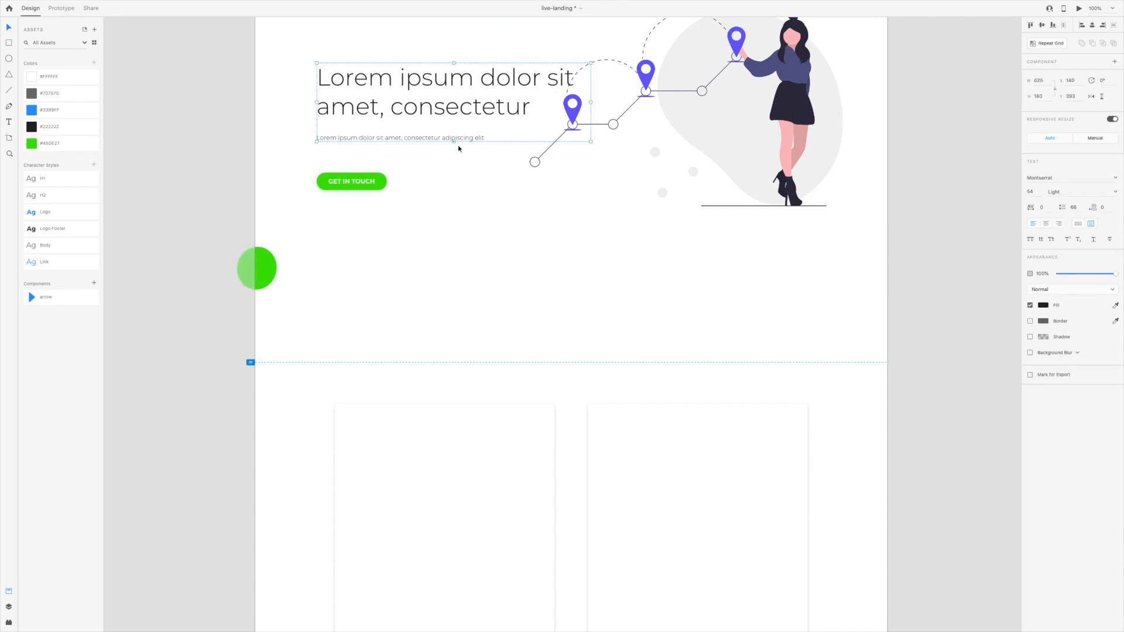
{"action": "left_click_drag", "start_coordinate": [453, 141], "coordinate": [454, 122]}
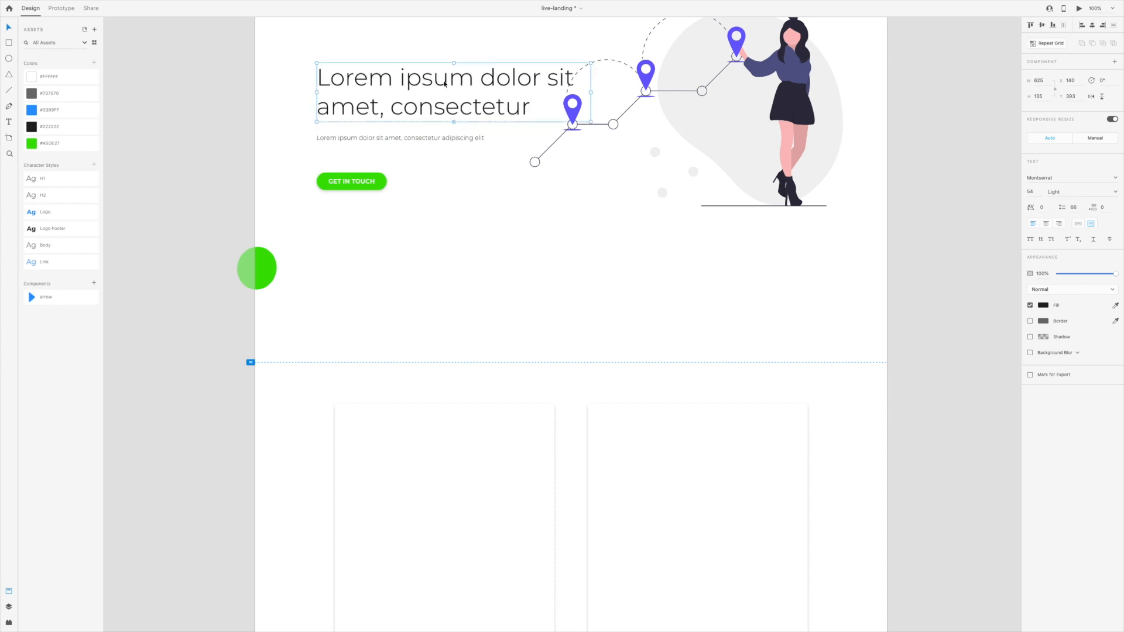
{"action": "left_click_drag", "start_coordinate": [445, 83], "coordinate": [465, 493]}
{"action": "scroll", "coordinate": [464, 493], "scroll_direction": "down", "scroll_amount": 6}
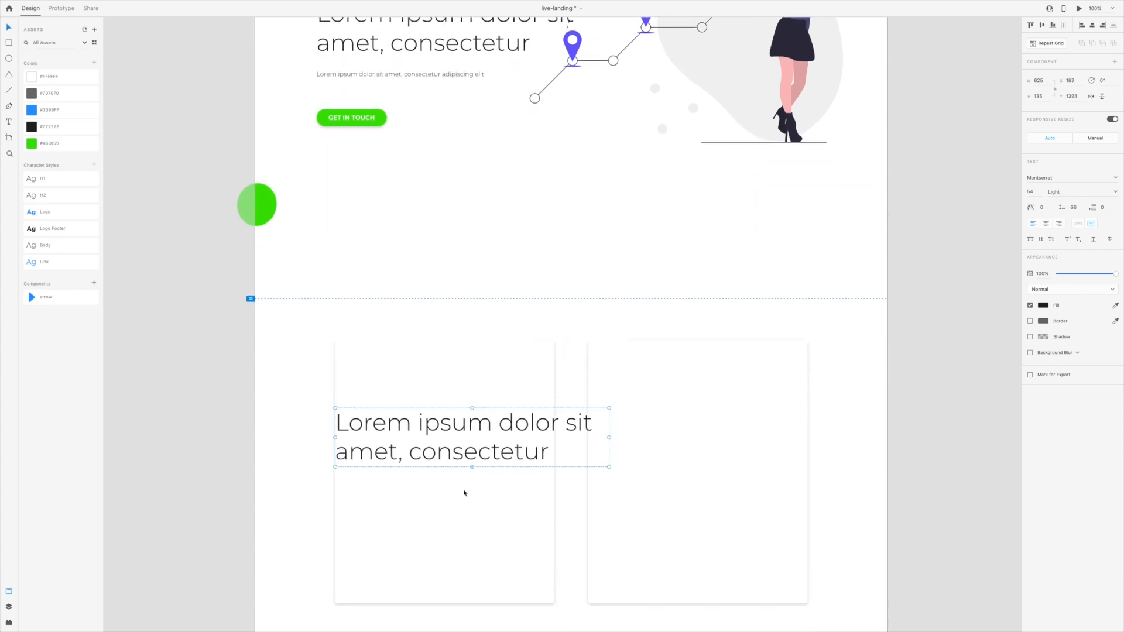
Apply the H2 style to the copied heading, narrow it to about 424 px, and fit it as two lines in the first card's lower half
{"action": "left_click", "coordinate": [52, 196]}
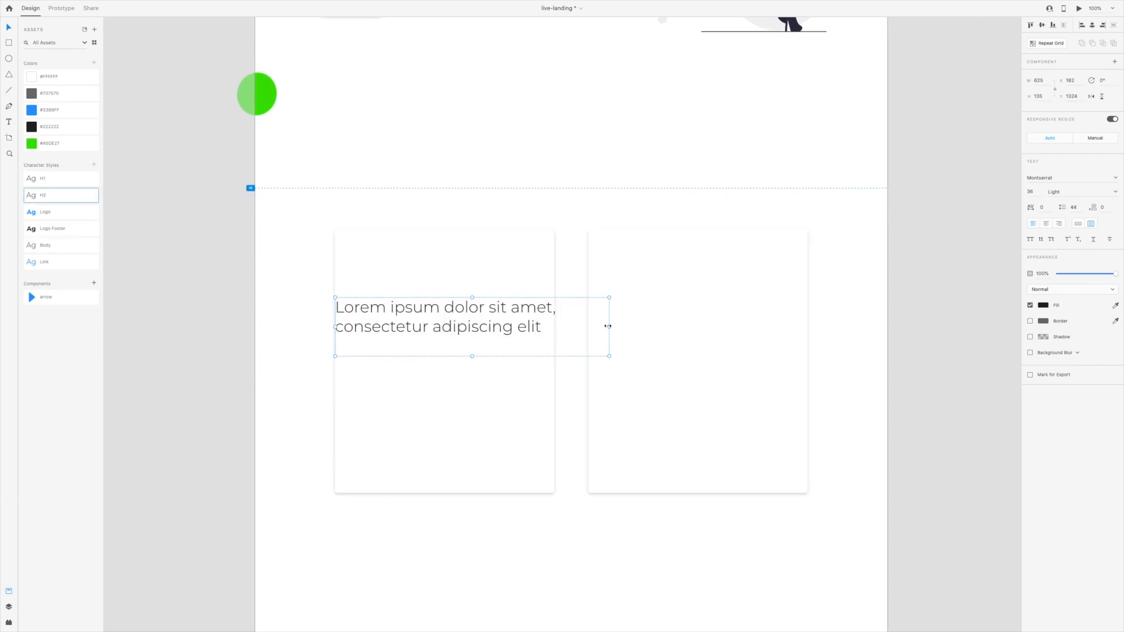
{"action": "left_click_drag", "start_coordinate": [609, 327], "coordinate": [551, 326]}
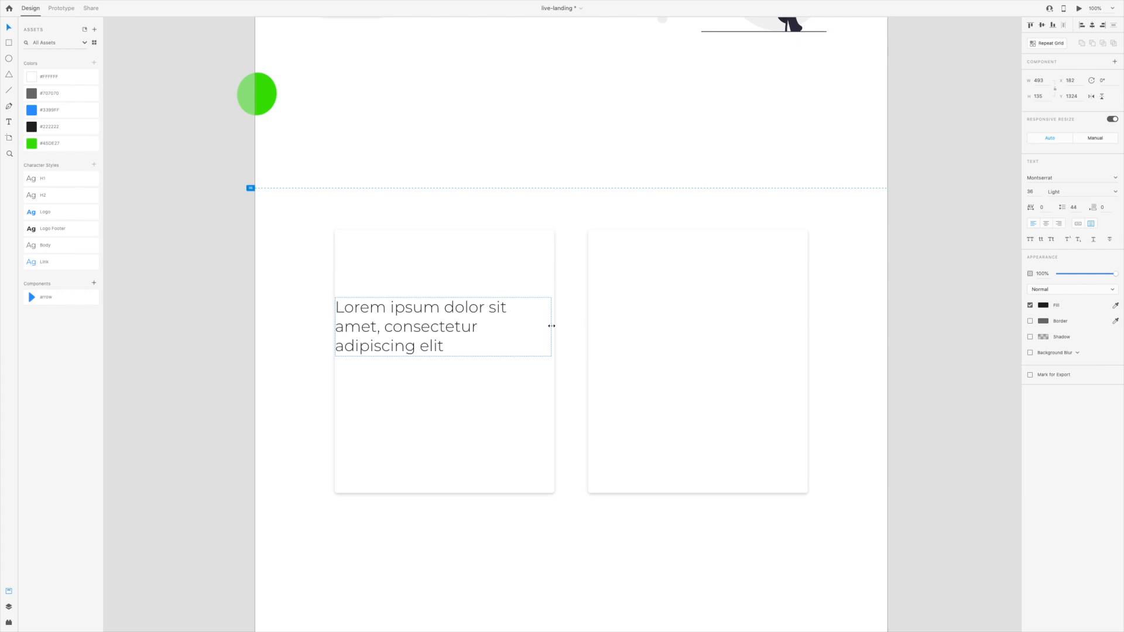
{"action": "left_click_drag", "start_coordinate": [552, 326], "coordinate": [521, 326]}
{"action": "left_click_drag", "start_coordinate": [412, 312], "coordinate": [423, 375]}
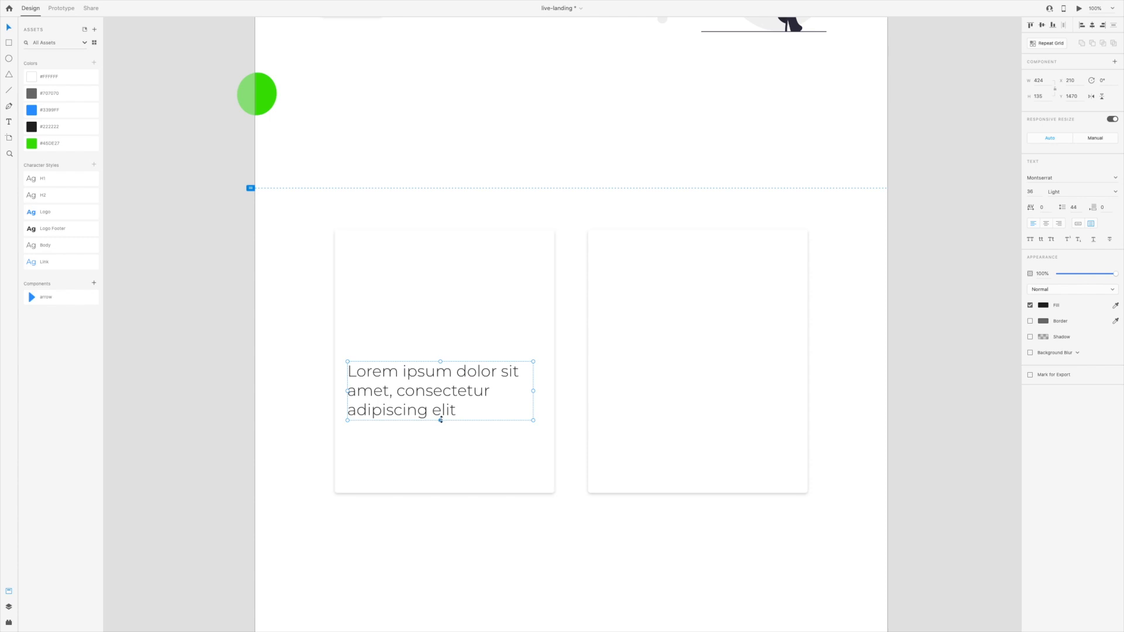
{"action": "left_click_drag", "start_coordinate": [440, 419], "coordinate": [421, 379]}
{"action": "left_click", "coordinate": [438, 356]}
Add a placeholder paragraph starting "Lorem ipsum dolor sit amet, consectetur adipiscing elit, sed" below the cards and apply the Body style
{"action": "key", "text": "t"}
{"action": "left_click", "coordinate": [320, 546]}
{"action": "type", "text": "Lorem ipsum dolor sit amet, consectetur adipiscing elit, sed"}
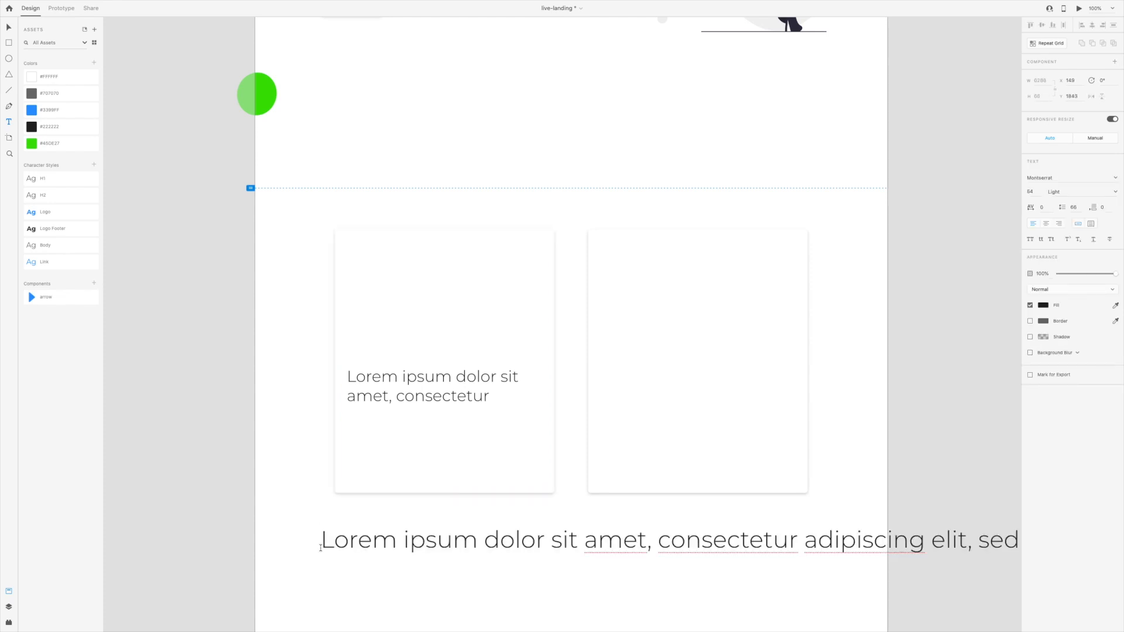
{"action": "left_click", "coordinate": [9, 27]}
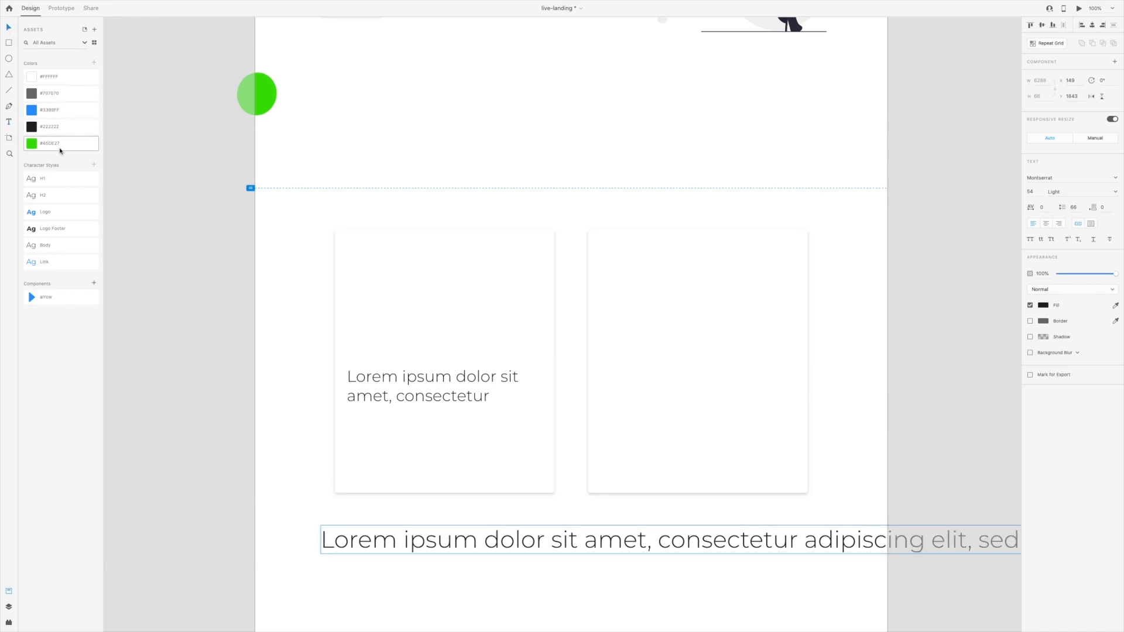
{"action": "left_click", "coordinate": [59, 249]}
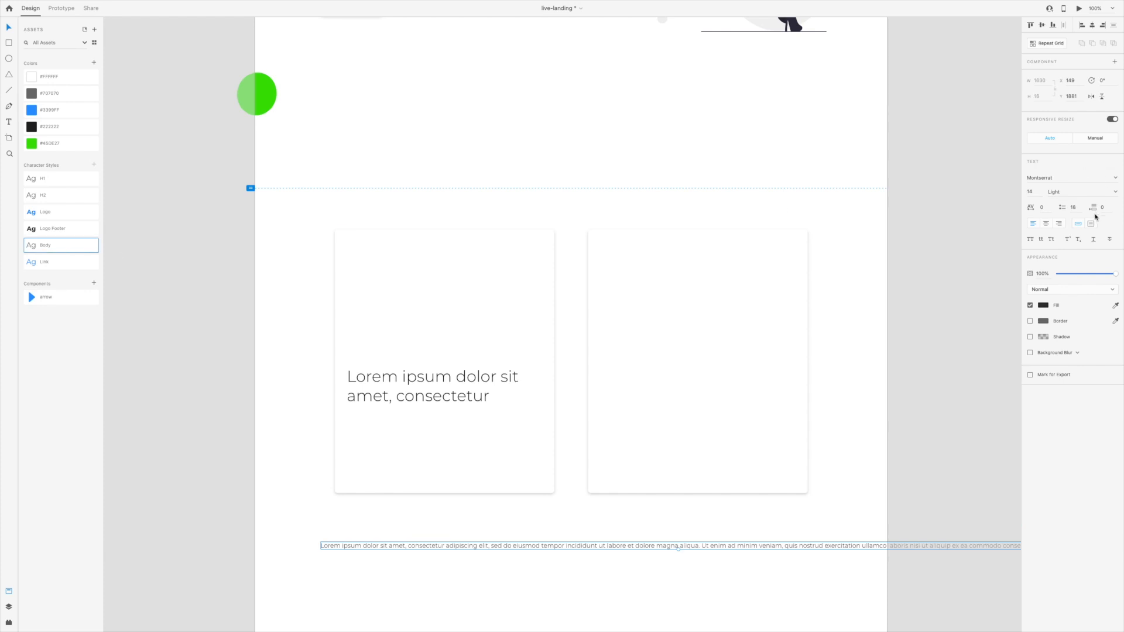
Turn the paragraph into an area text of about 402 by 97 px, aligned beneath the first card's heading
{"action": "left_click_drag", "start_coordinate": [450, 548], "coordinate": [289, 413]}
{"action": "left_click_drag", "start_coordinate": [865, 411], "coordinate": [434, 422]}
{"action": "left_click_drag", "start_coordinate": [304, 412], "coordinate": [503, 421]}
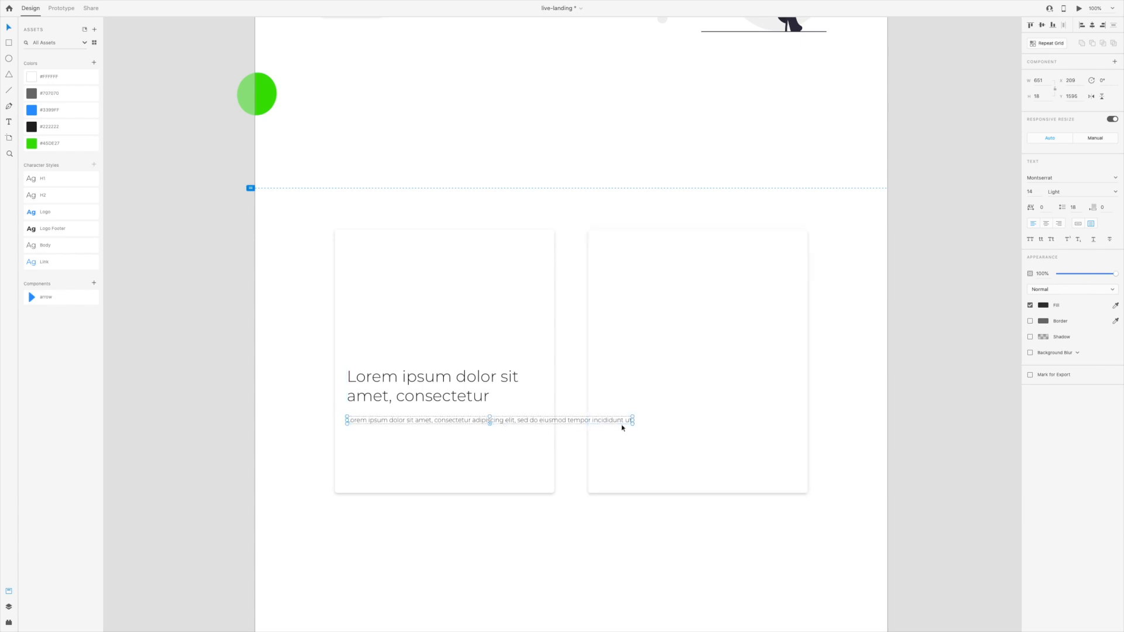
{"action": "left_click_drag", "start_coordinate": [632, 419], "coordinate": [523, 419]}
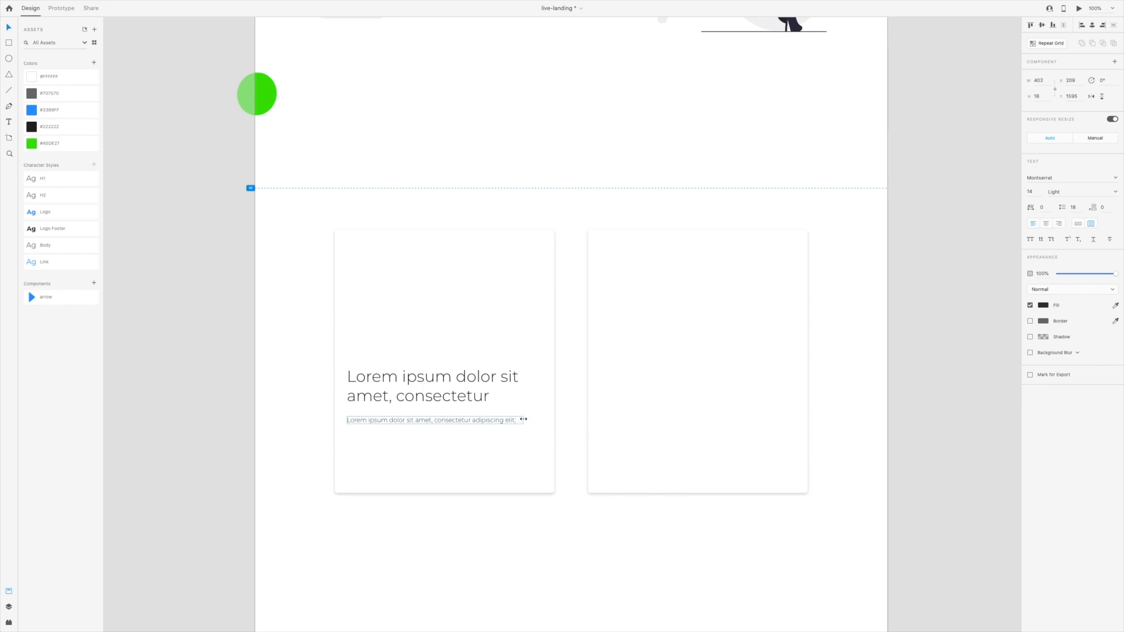
{"action": "left_click_drag", "start_coordinate": [434, 422], "coordinate": [434, 459]}
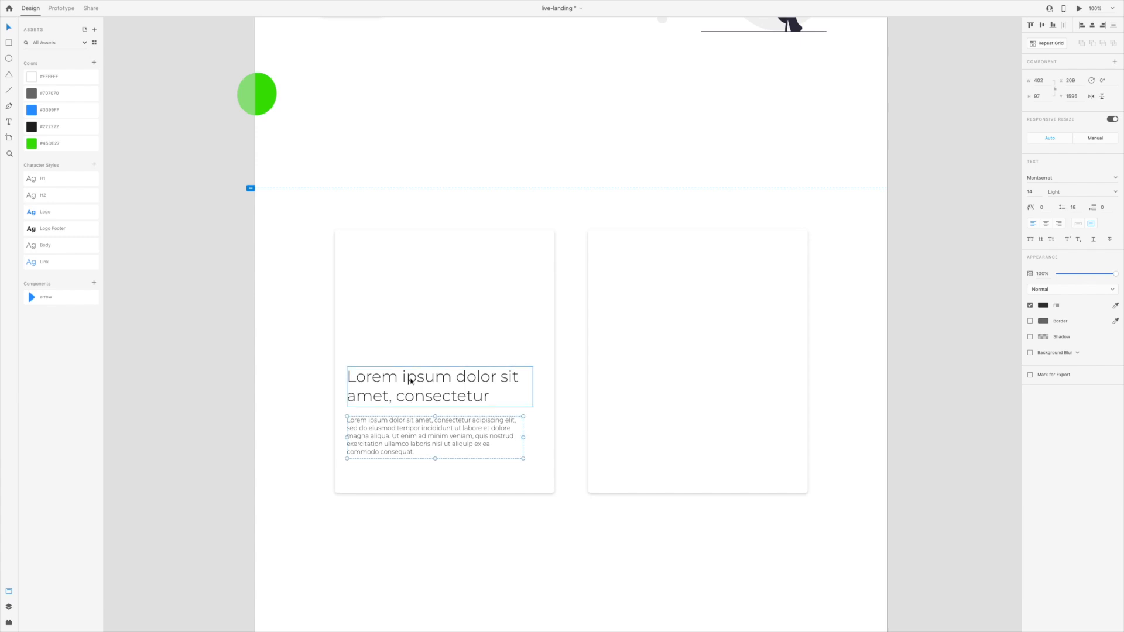
{"action": "left_click", "coordinate": [391, 476]}
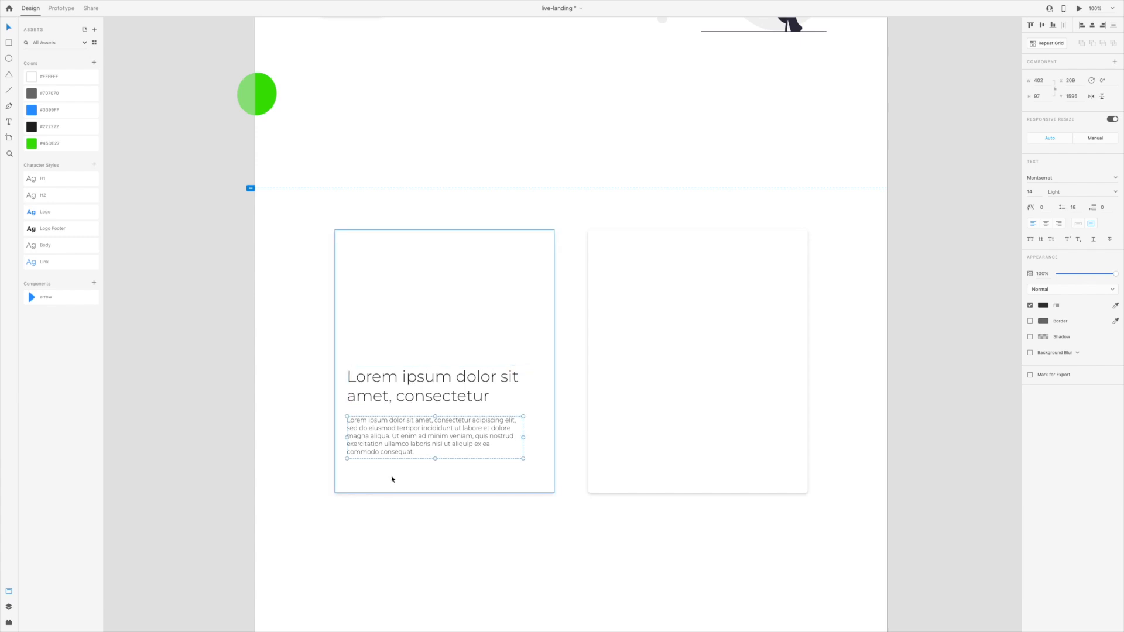
{"action": "left_click", "coordinate": [490, 528]}
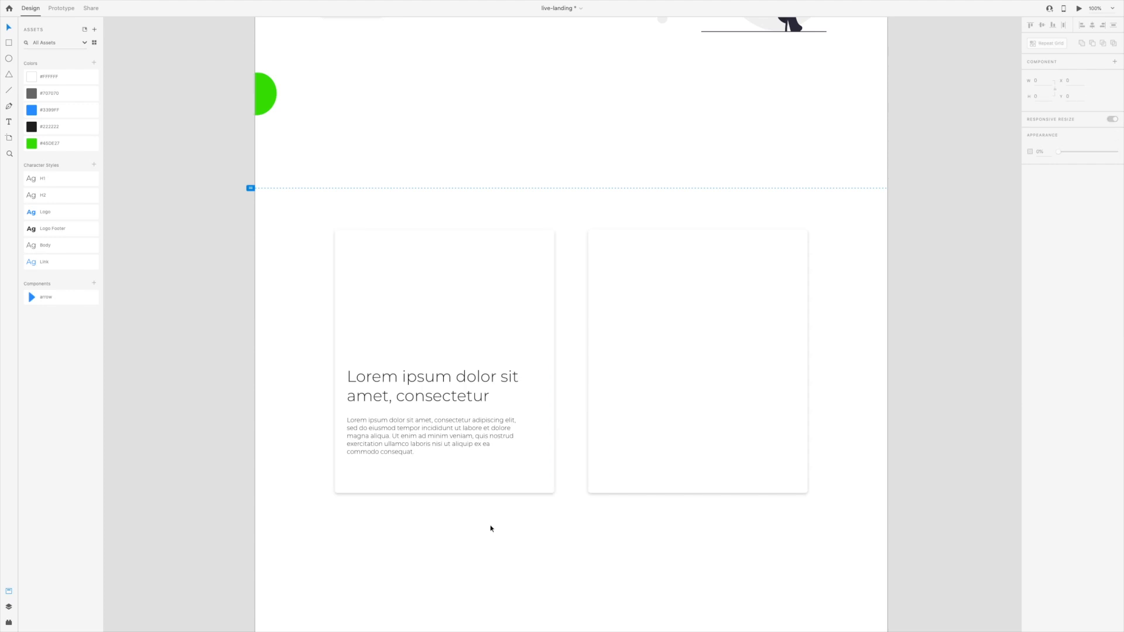
Add the text "Read More" in the Link style and align it beneath the first card's paragraph
{"action": "key", "text": "t"}
{"action": "left_click", "coordinate": [397, 509]}
{"action": "type", "text": "Read More"}
{"action": "left_click", "coordinate": [5, 27]}
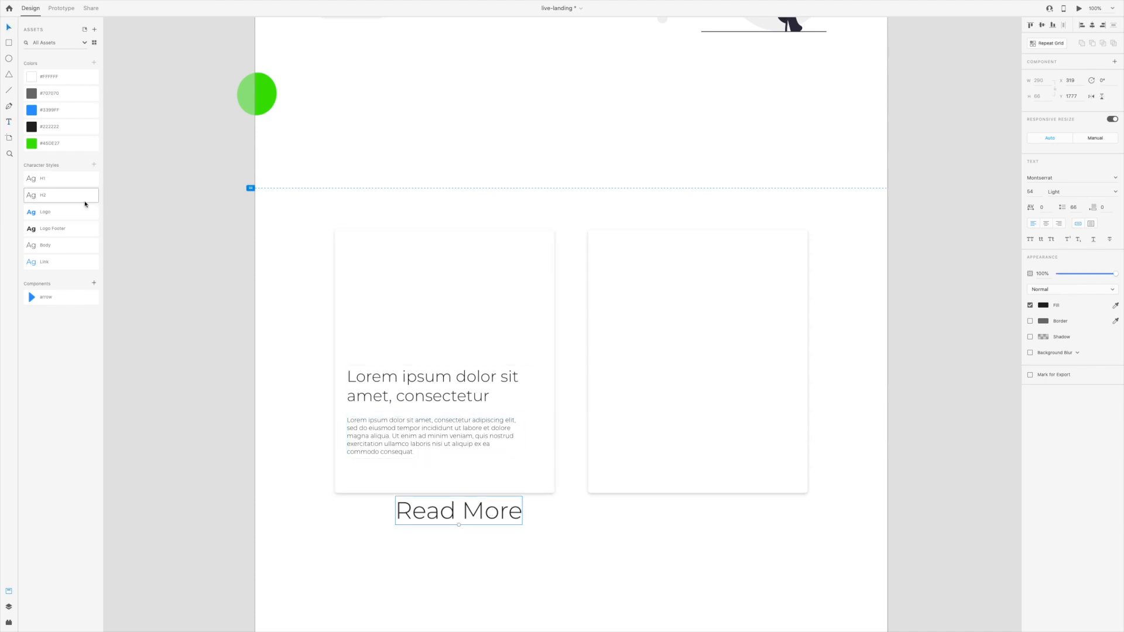
{"action": "left_click", "coordinate": [47, 262]}
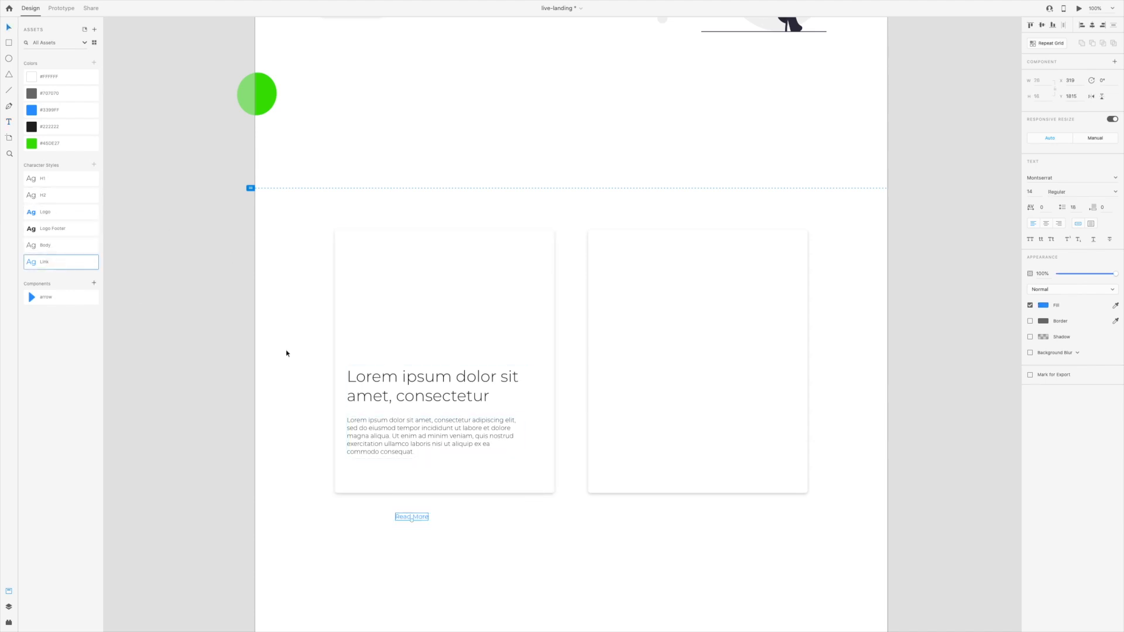
{"action": "scroll", "coordinate": [569, 376], "scroll_direction": "up", "scroll_amount": 3, "text": "ctrl"}
{"action": "scroll", "coordinate": [567, 376], "scroll_direction": "down", "scroll_amount": 5}
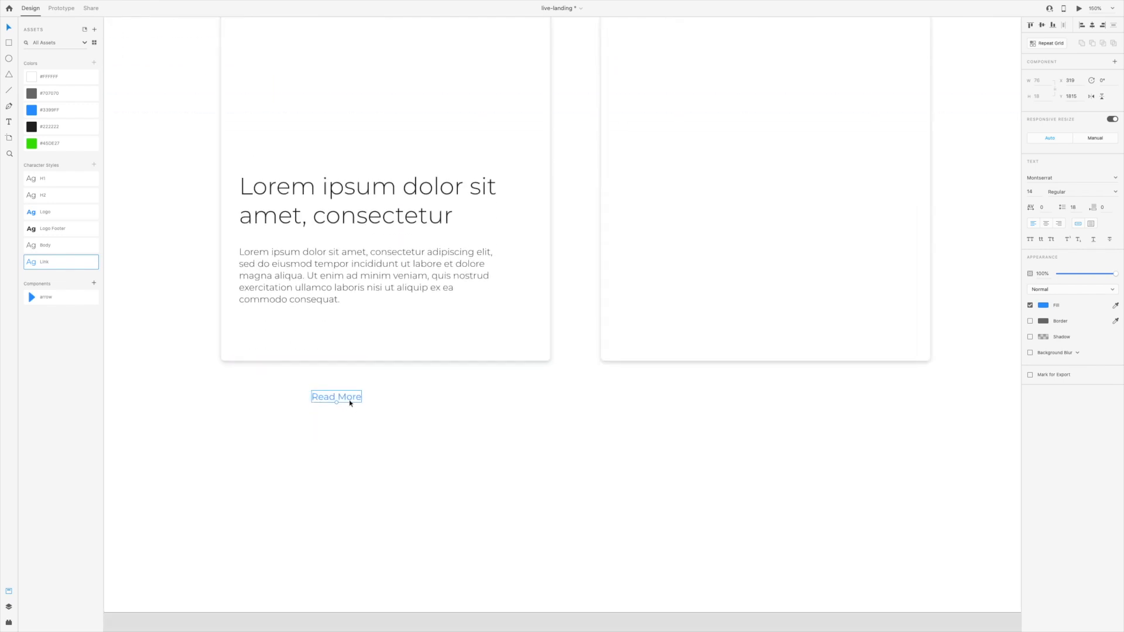
{"action": "left_click_drag", "start_coordinate": [344, 396], "coordinate": [271, 327]}
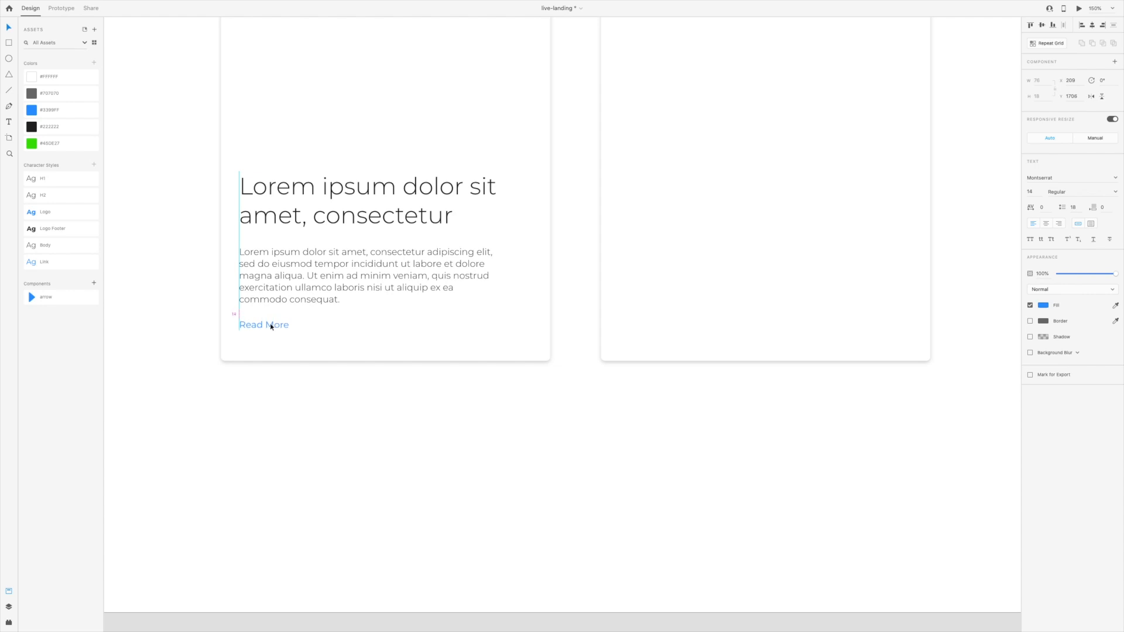
Move the first card's paragraph up closer to the heading, to about Y 1580, and save the document
{"action": "left_click", "coordinate": [279, 276]}
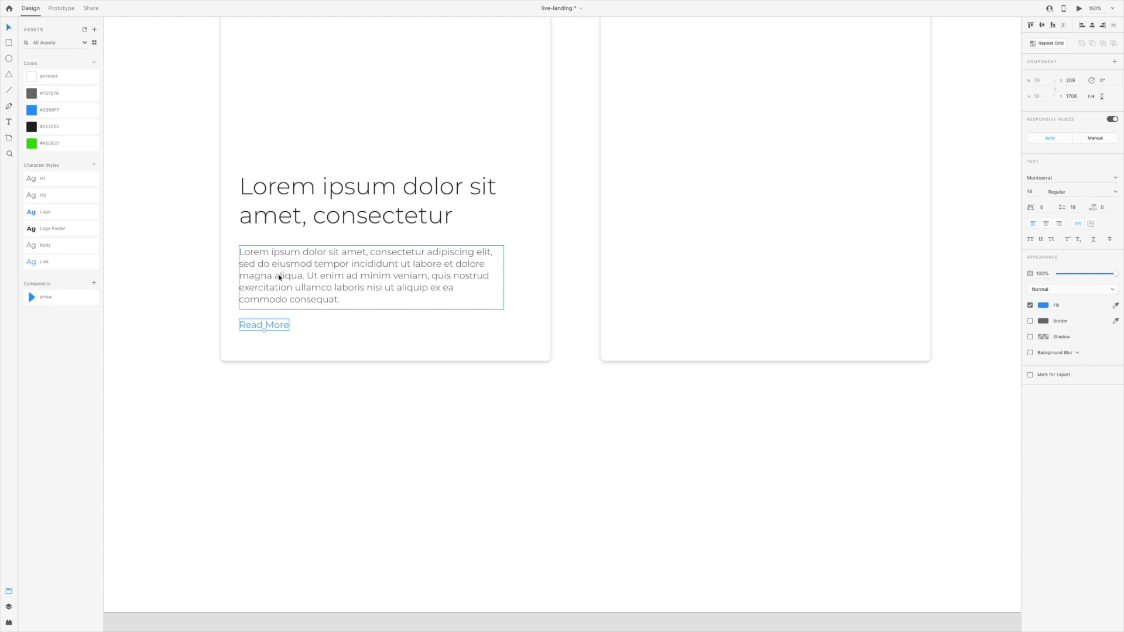
{"action": "left_click_drag", "start_coordinate": [279, 268], "coordinate": [279, 256]}
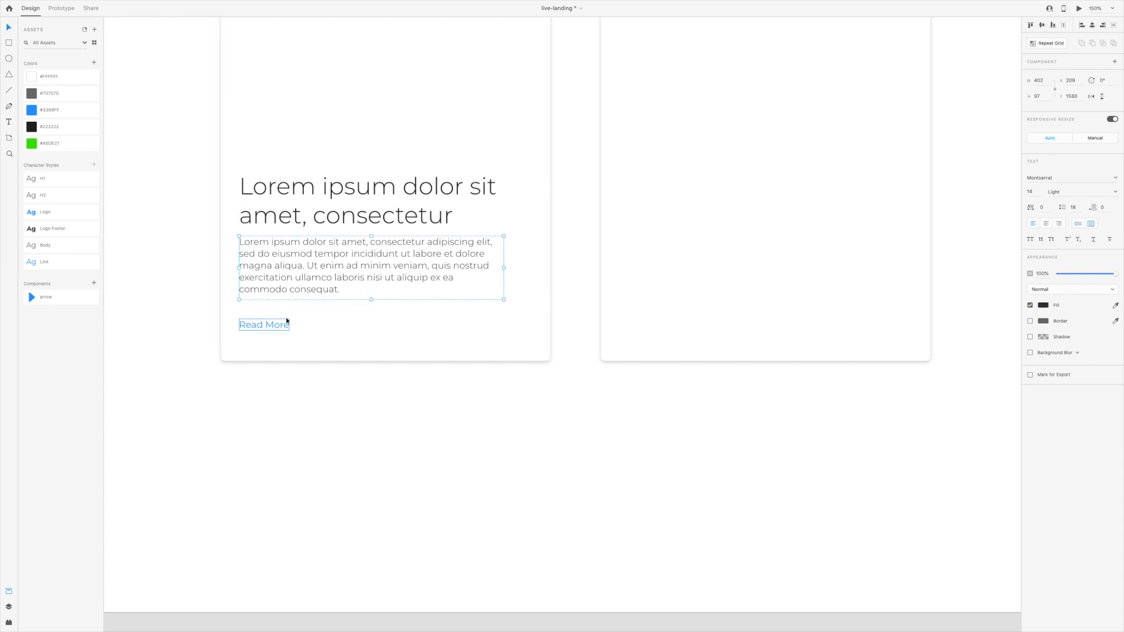
{"action": "left_click", "coordinate": [412, 422]}
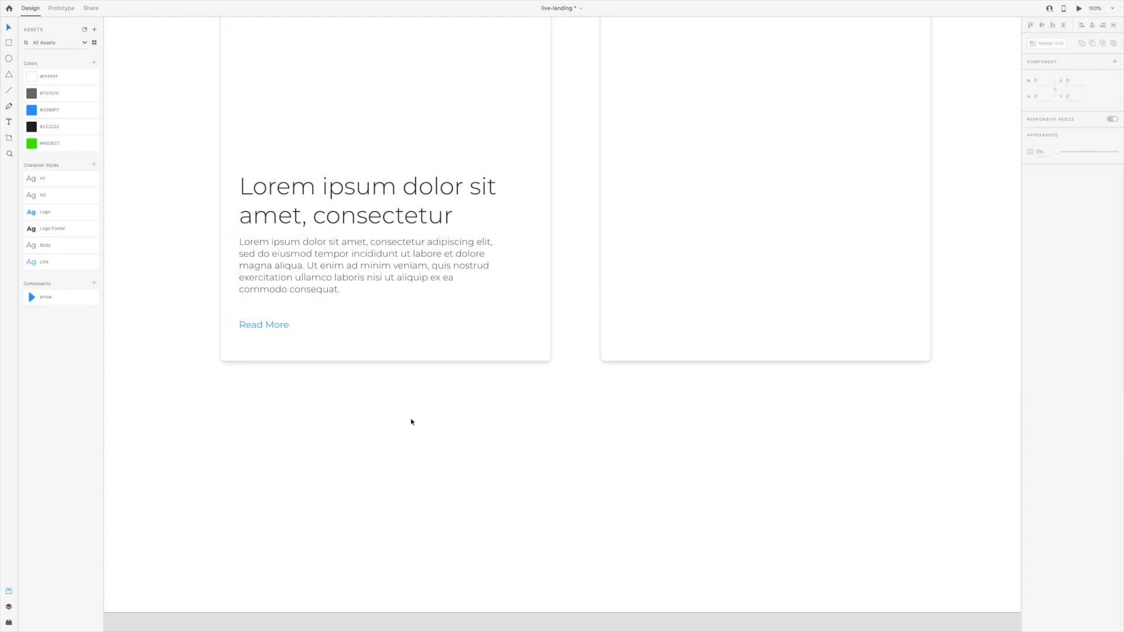
{"action": "key", "text": "ctrl+s"}
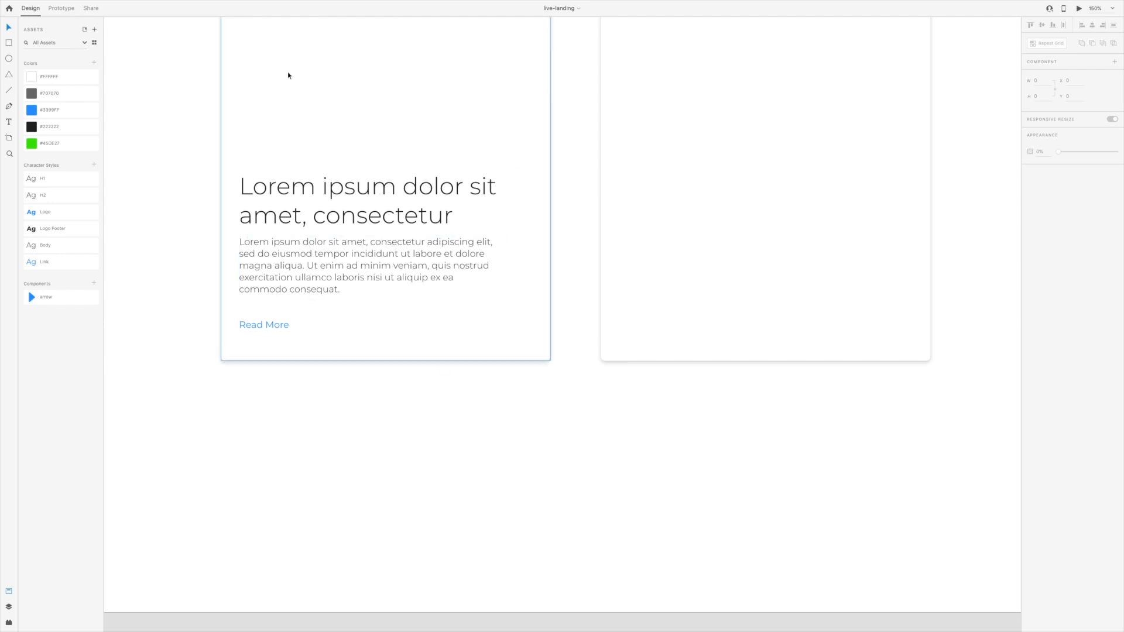
Insert the arrow component, set its width to 6 px, and place it directly after the "Read More" link
{"action": "left_click_drag", "start_coordinate": [45, 296], "coordinate": [367, 328]}
{"action": "left_click", "coordinate": [1040, 97]}
{"action": "type", "text": "6"}
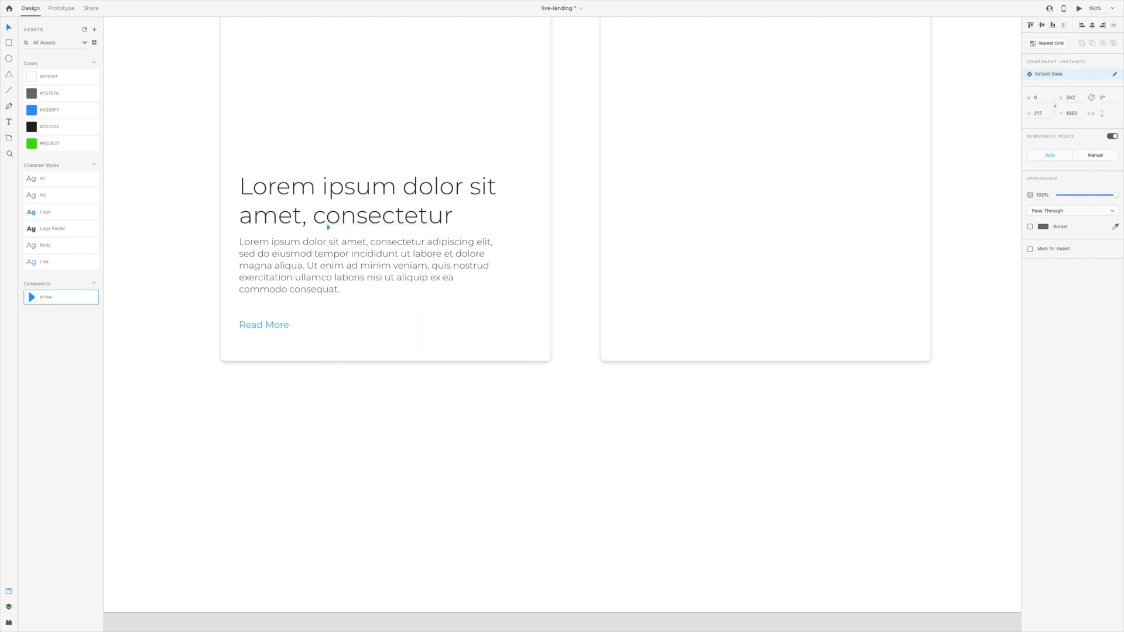
{"action": "scroll", "coordinate": [329, 227], "scroll_direction": "up", "scroll_amount": 2}
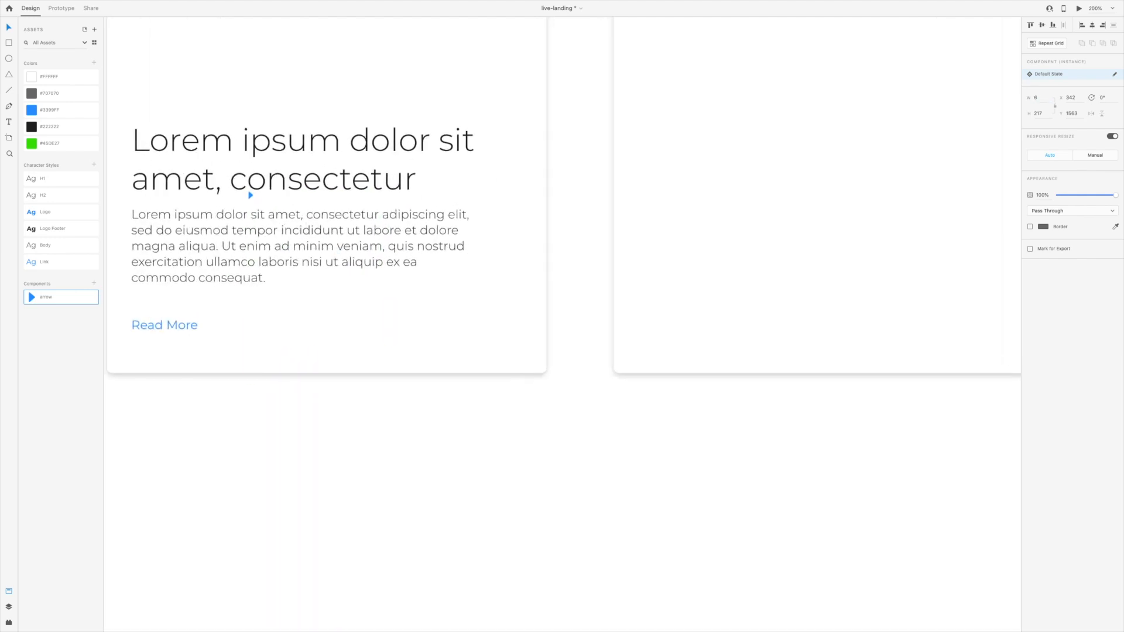
{"action": "left_click_drag", "start_coordinate": [251, 197], "coordinate": [208, 329]}
{"action": "key", "text": "ctrl+minus"}
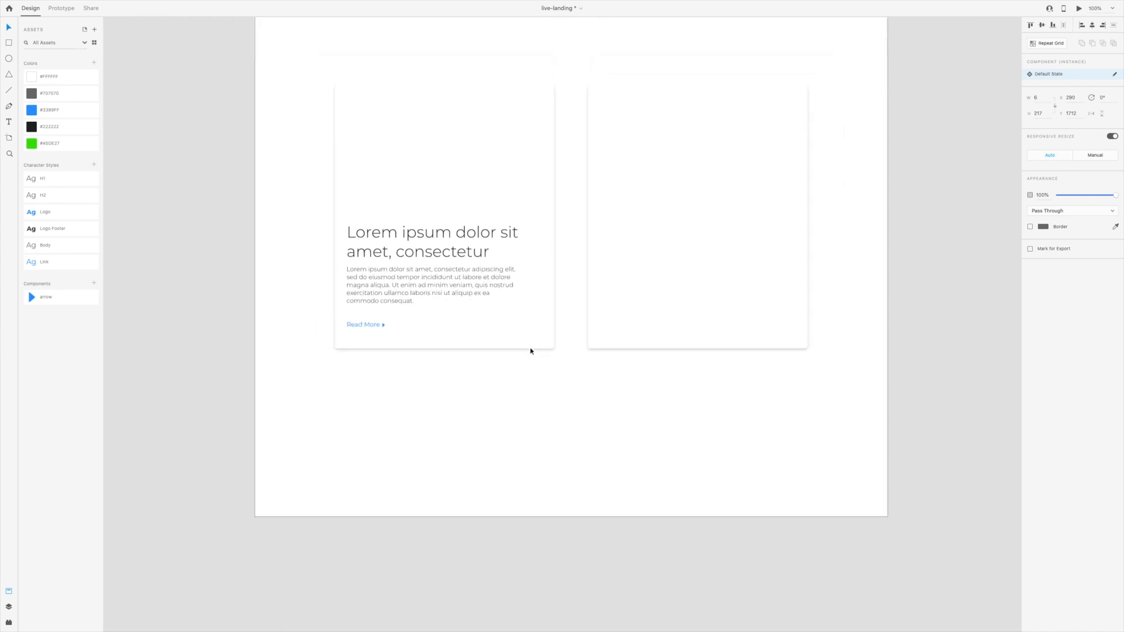
{"action": "left_click", "coordinate": [524, 416]}
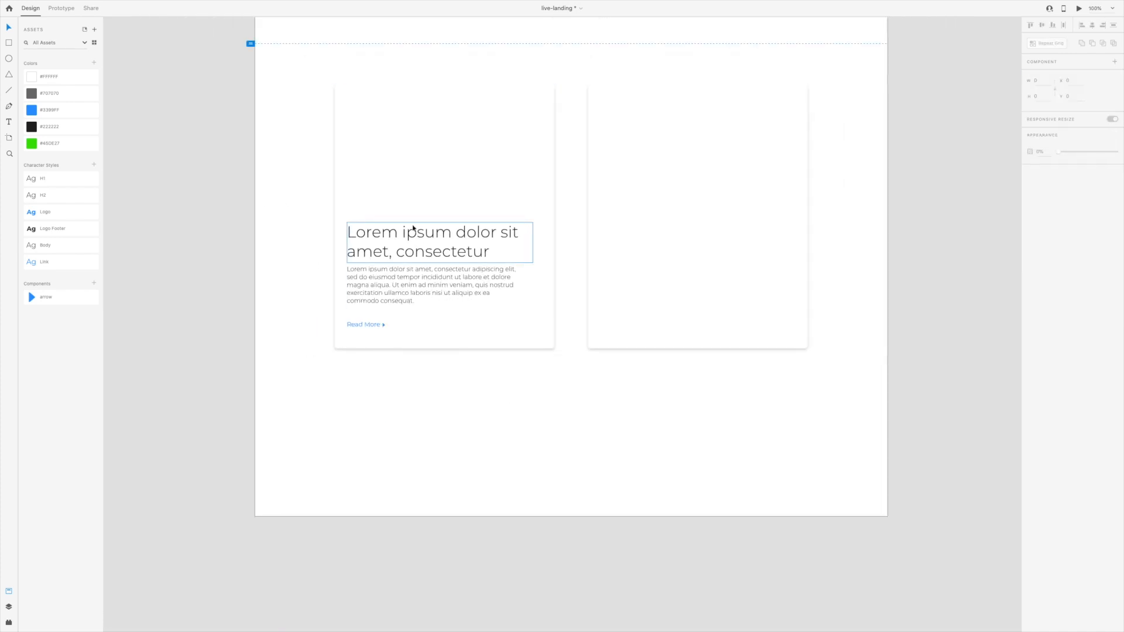
Duplicate the heading, paragraph, "Read More" link and arrow together into the second card
{"action": "left_click", "coordinate": [415, 232]}
{"action": "left_click", "coordinate": [388, 296], "text": "shift"}
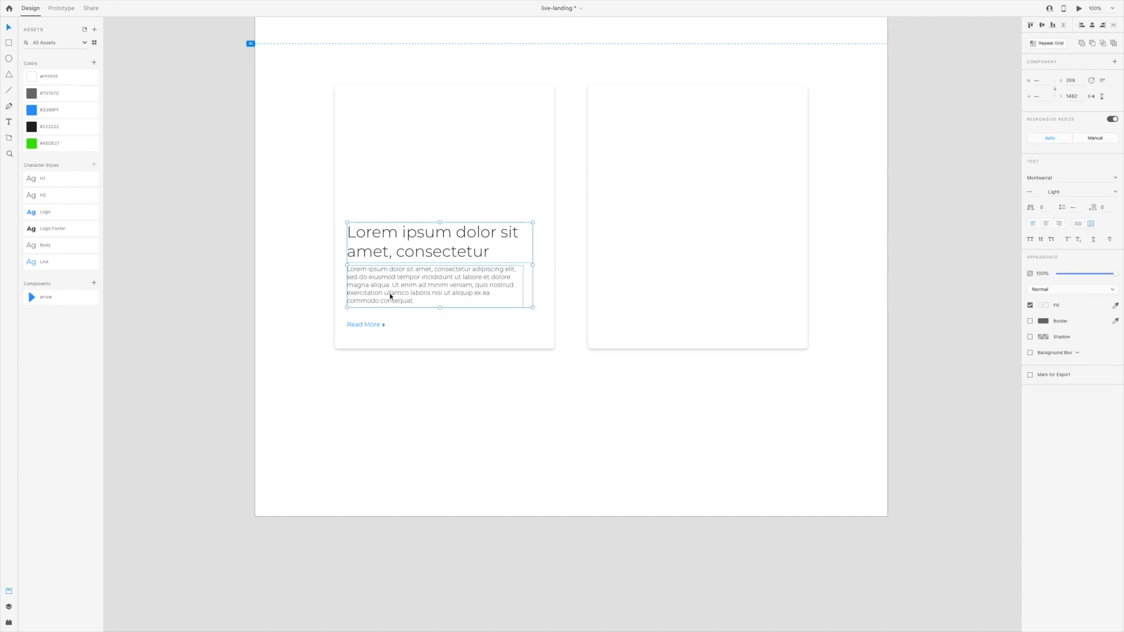
{"action": "left_click", "coordinate": [379, 325], "text": "shift"}
{"action": "left_click", "coordinate": [384, 328], "text": "shift"}
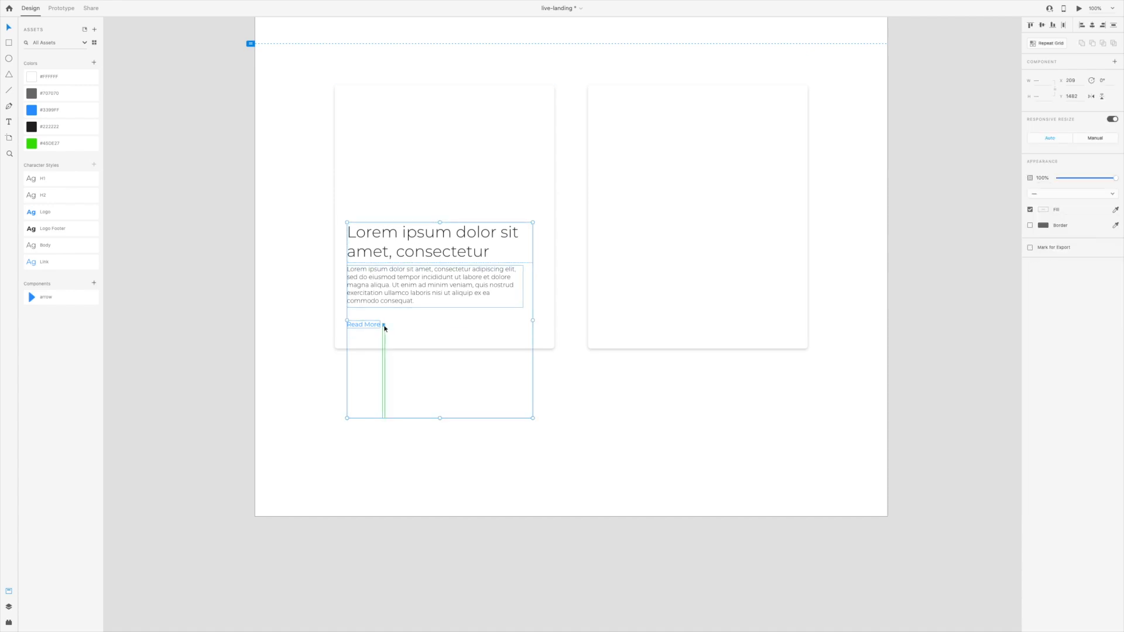
{"action": "left_click_drag", "start_coordinate": [407, 259], "coordinate": [664, 257]}
Add the seated woman illustration above the first card's heading, scaled down to about 414 by 254 px
{"action": "left_click", "coordinate": [526, 447]}
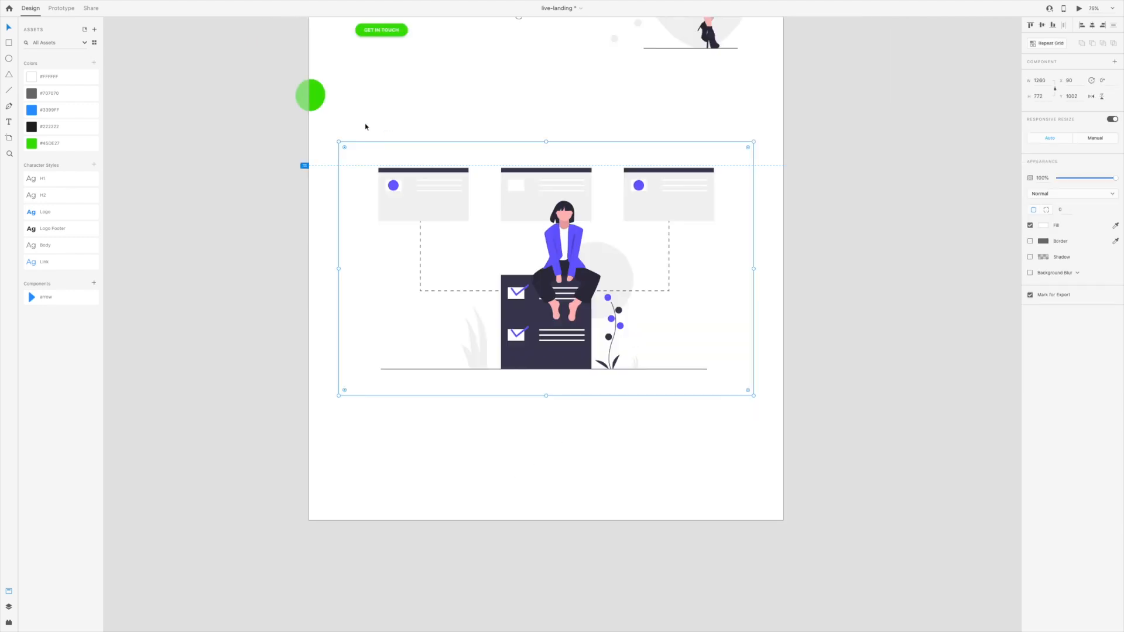
{"action": "left_click_drag", "start_coordinate": [338, 141], "coordinate": [443, 230]}
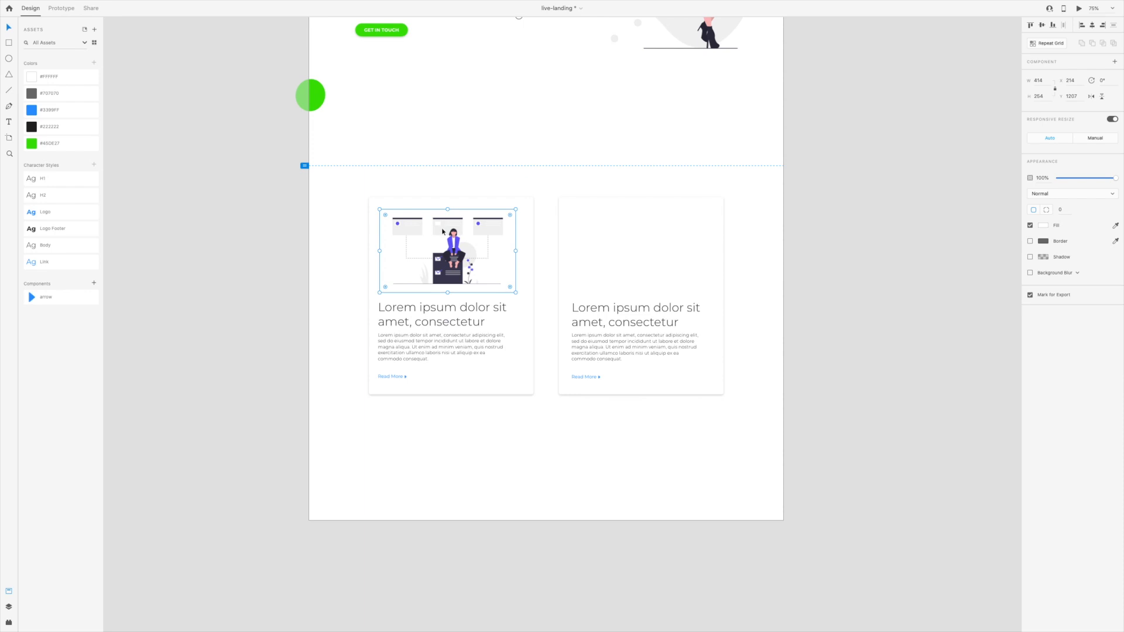
Paste the standing man illustration, scale it to fit above the second card's heading, and save the document
{"action": "key", "text": "super+v"}
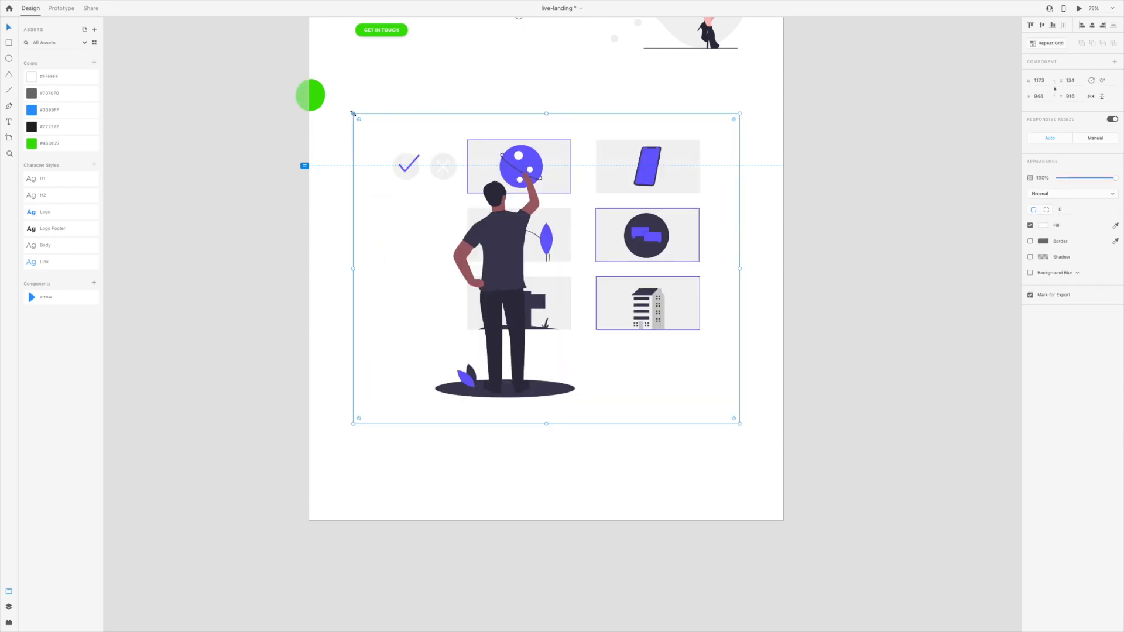
{"action": "left_click_drag", "start_coordinate": [353, 113], "coordinate": [612, 319]}
{"action": "left_click_drag", "start_coordinate": [659, 357], "coordinate": [624, 232]}
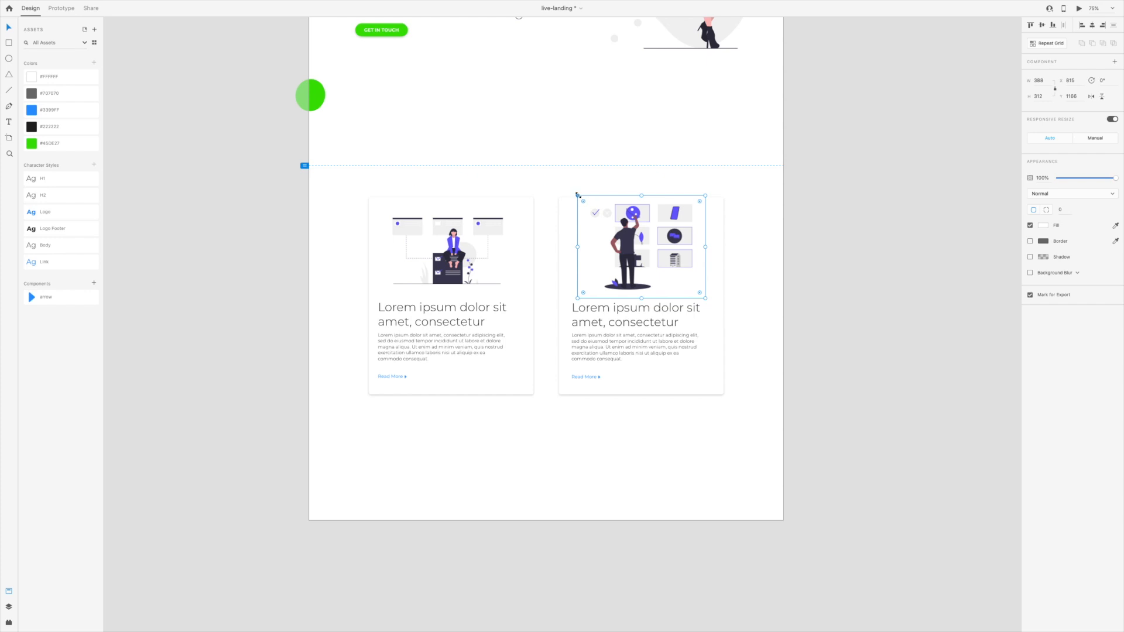
{"action": "left_click_drag", "start_coordinate": [577, 194], "coordinate": [596, 210]}
{"action": "left_click_drag", "start_coordinate": [650, 246], "coordinate": [642, 244]}
{"action": "left_click", "coordinate": [759, 265]}
{"action": "key", "text": "ctrl+s"}
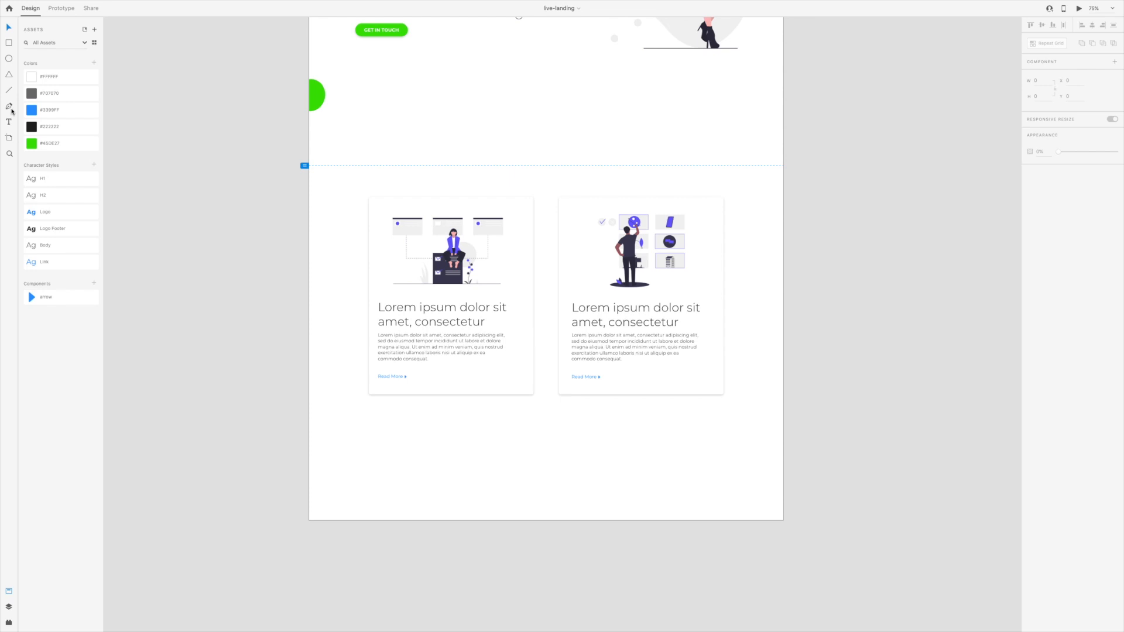
Draw a closed organic shape about 340 by 439 px with the Pen tool over the first card's upper-left corner
{"action": "left_click", "coordinate": [8, 108]}
{"action": "left_click", "coordinate": [336, 175]}
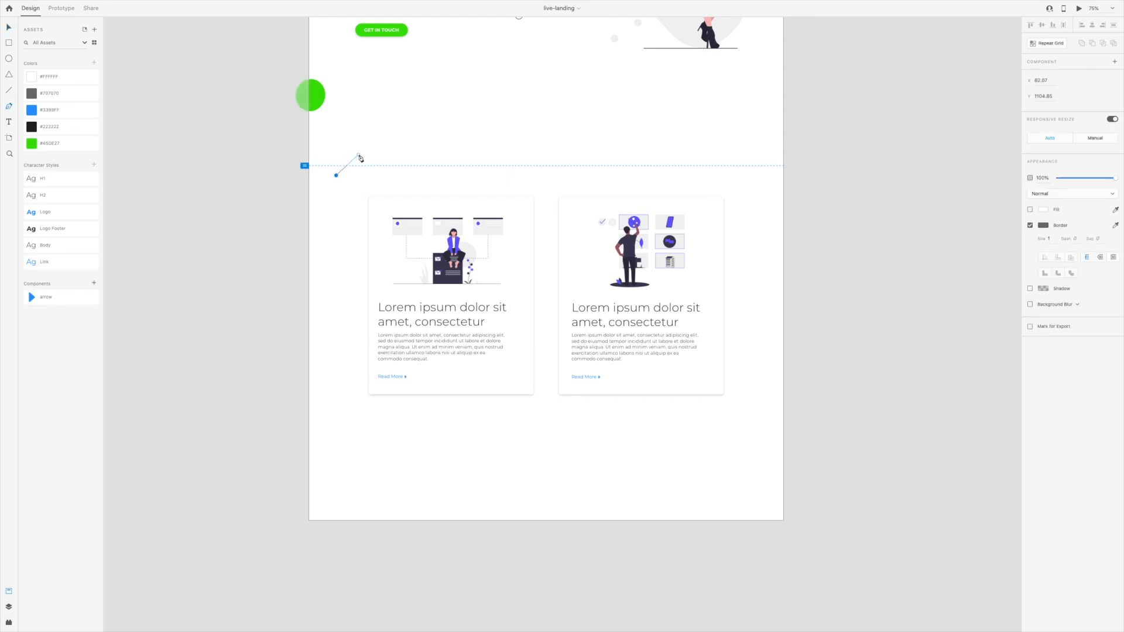
{"action": "left_click_drag", "start_coordinate": [367, 150], "coordinate": [379, 150]}
{"action": "left_click", "coordinate": [389, 168]}
{"action": "left_click_drag", "start_coordinate": [403, 206], "coordinate": [419, 209]}
{"action": "left_click", "coordinate": [432, 243]}
{"action": "left_click_drag", "start_coordinate": [424, 279], "coordinate": [404, 290]}
{"action": "left_click", "coordinate": [373, 288]}
{"action": "left_click", "coordinate": [329, 247]}
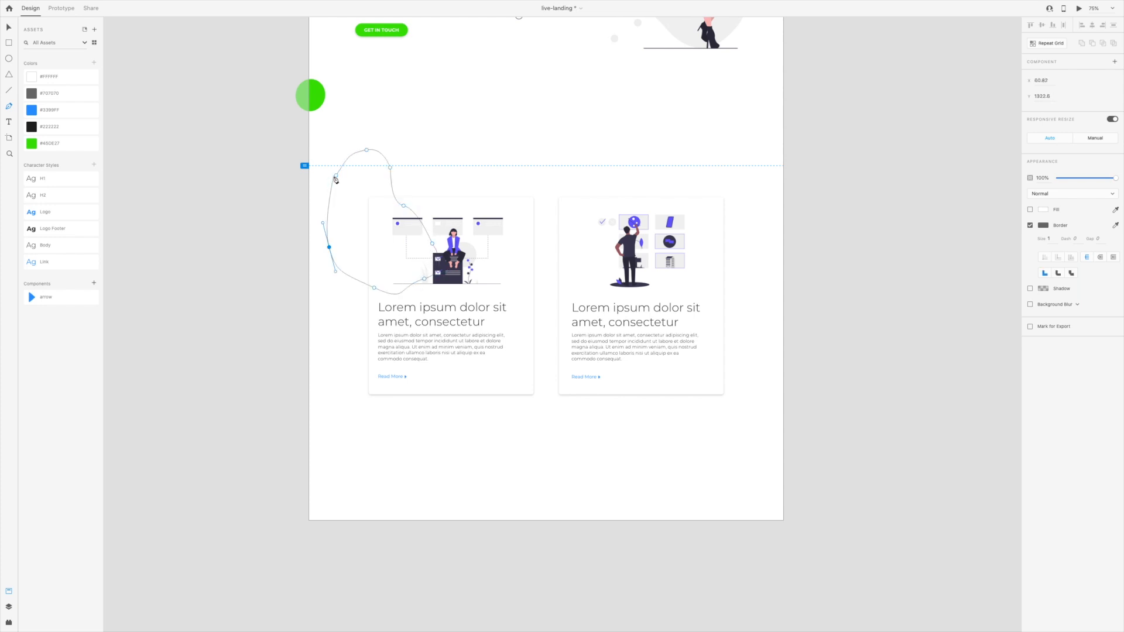
{"action": "left_click", "coordinate": [336, 175]}
Fill the organic shape with the saved blue, remove its border, and place it behind the first card, shifted slightly left
{"action": "left_click", "coordinate": [51, 111]}
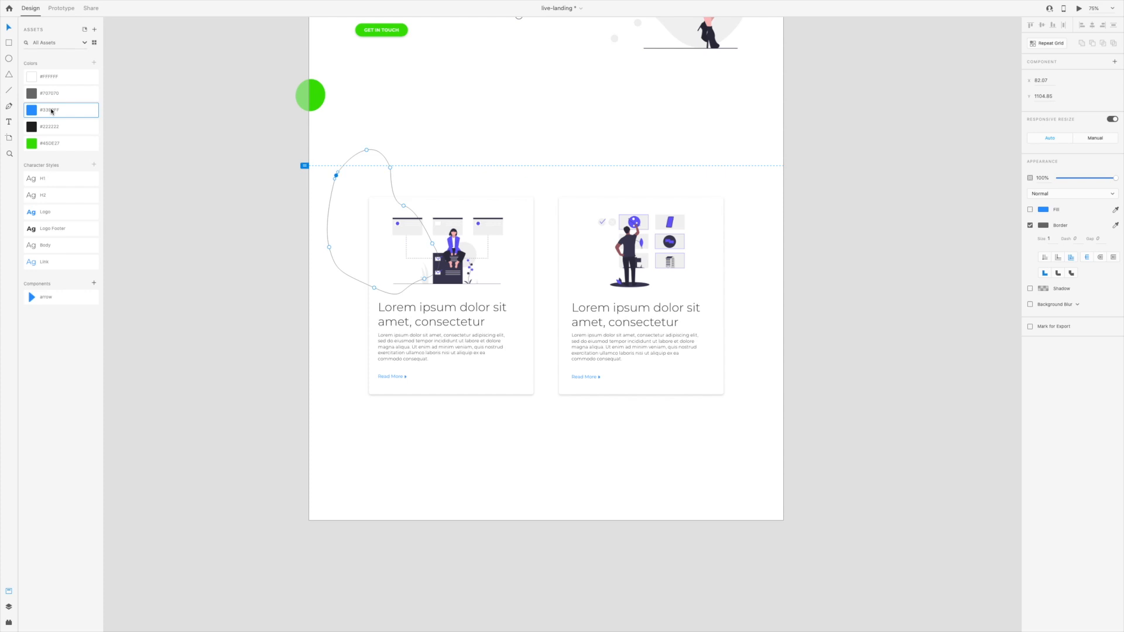
{"action": "left_click", "coordinate": [1030, 209]}
{"action": "left_click", "coordinate": [1030, 226]}
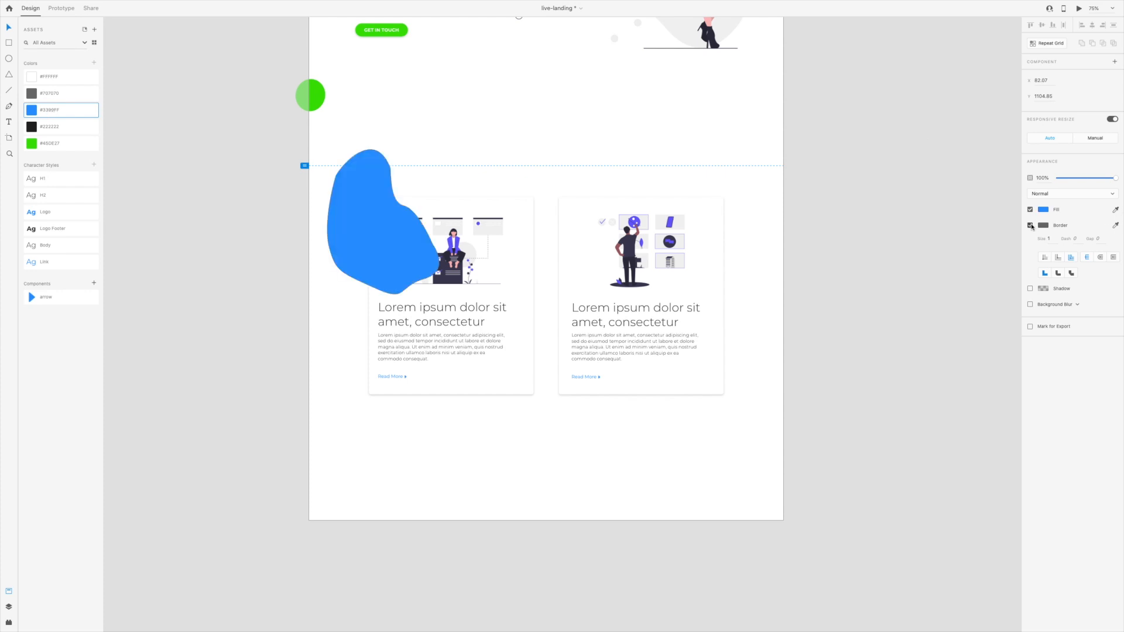
{"action": "key", "text": "Escape"}
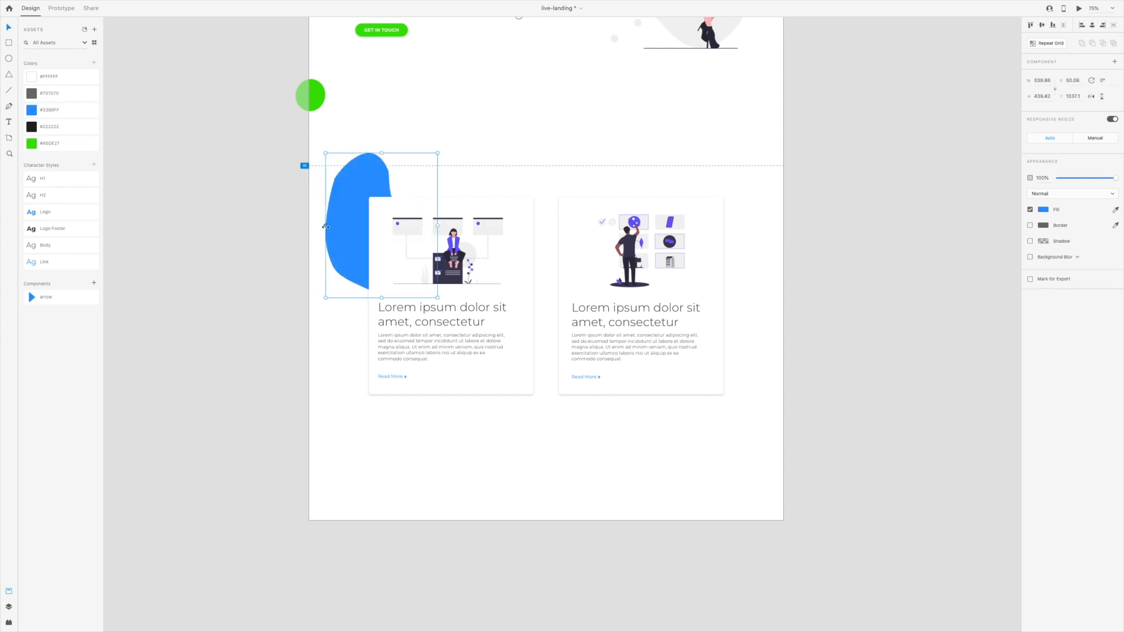
{"action": "left_click_drag", "start_coordinate": [324, 226], "coordinate": [320, 227]}
{"action": "left_click", "coordinate": [475, 473]}
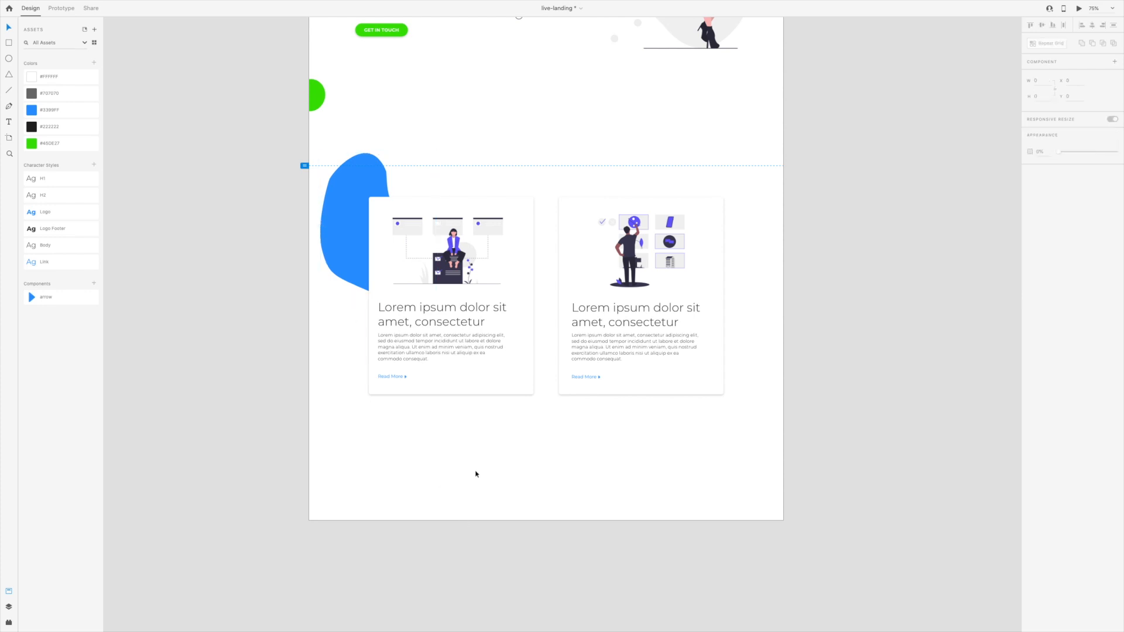
Draw a larger closed organic shape with the Pen tool around the second card, extending past the artboard's right edge
{"action": "key", "text": "p"}
{"action": "left_click", "coordinate": [545, 221]}
{"action": "left_click_drag", "start_coordinate": [577, 195], "coordinate": [627, 201]}
{"action": "left_click_drag", "start_coordinate": [697, 243], "coordinate": [811, 161]}
{"action": "left_click_drag", "start_coordinate": [744, 391], "coordinate": [654, 410]}
{"action": "left_click", "coordinate": [641, 407]}
{"action": "left_click", "coordinate": [544, 221]}
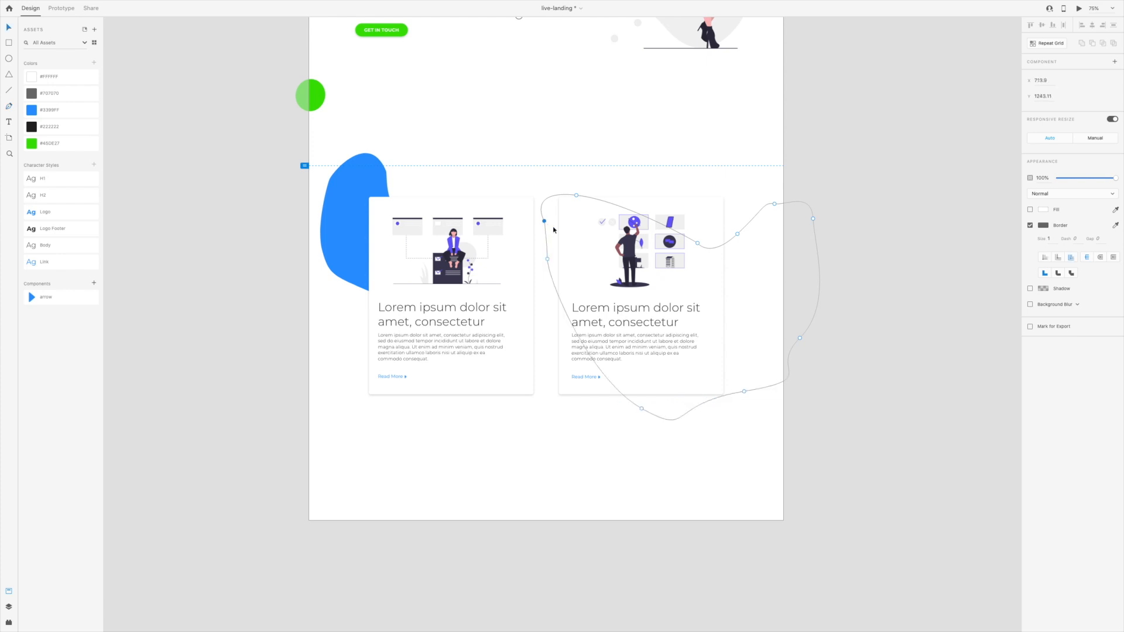
Give the larger shape the saved blue fill without a border, lower its opacity to a pale tint, and place it behind the second card
{"action": "left_click", "coordinate": [51, 109]}
{"action": "left_click", "coordinate": [1029, 210]}
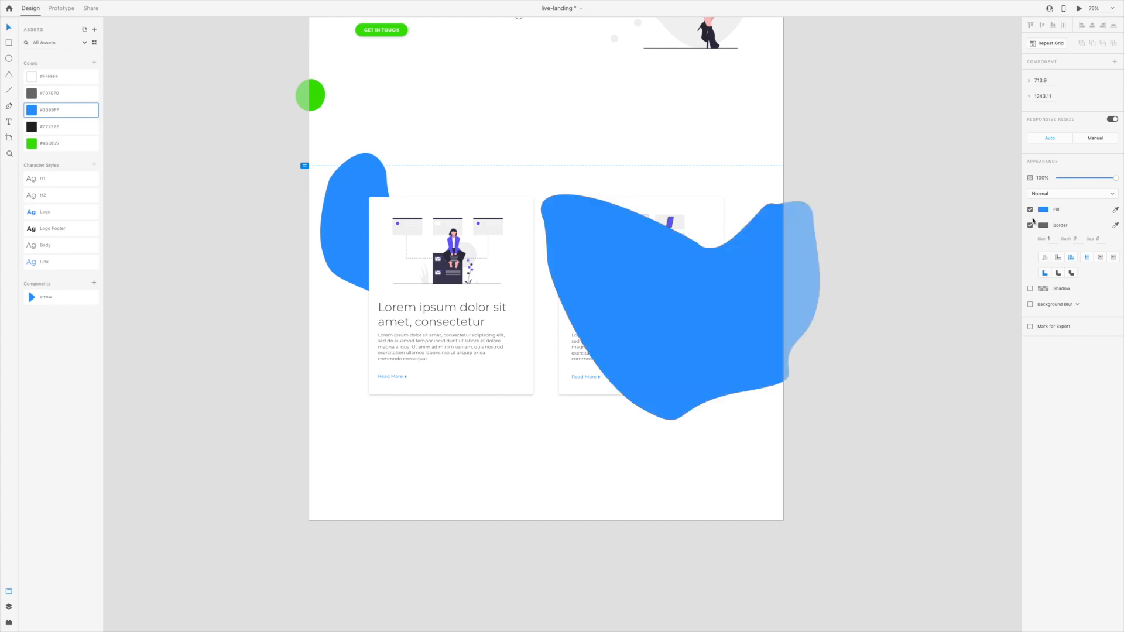
{"action": "left_click", "coordinate": [1029, 225]}
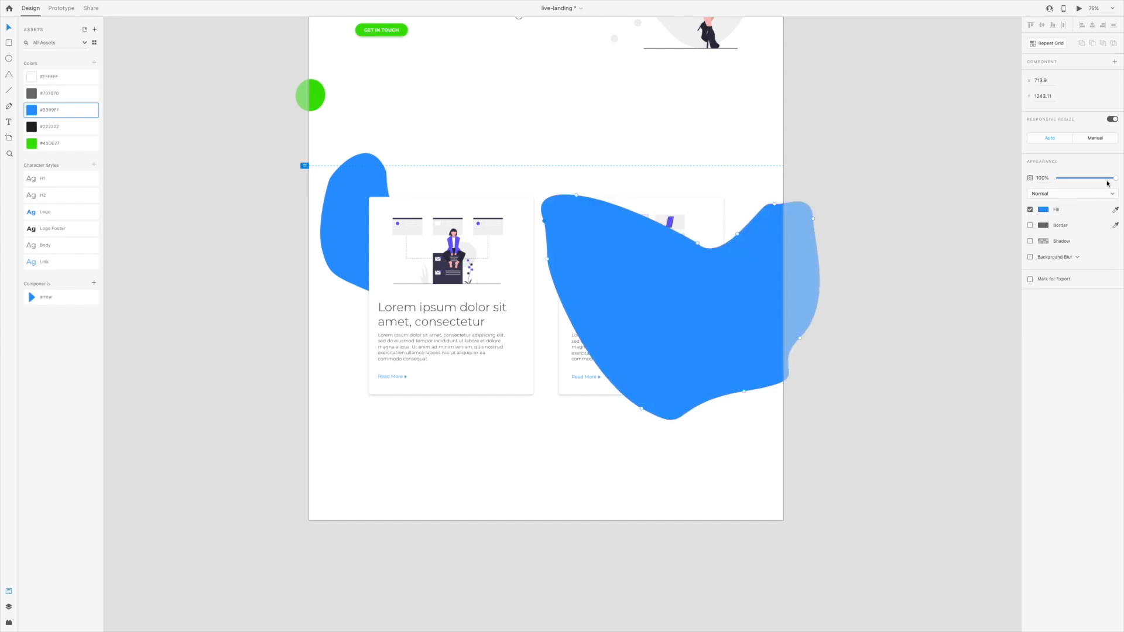
{"action": "left_click_drag", "start_coordinate": [1115, 180], "coordinate": [1068, 180]}
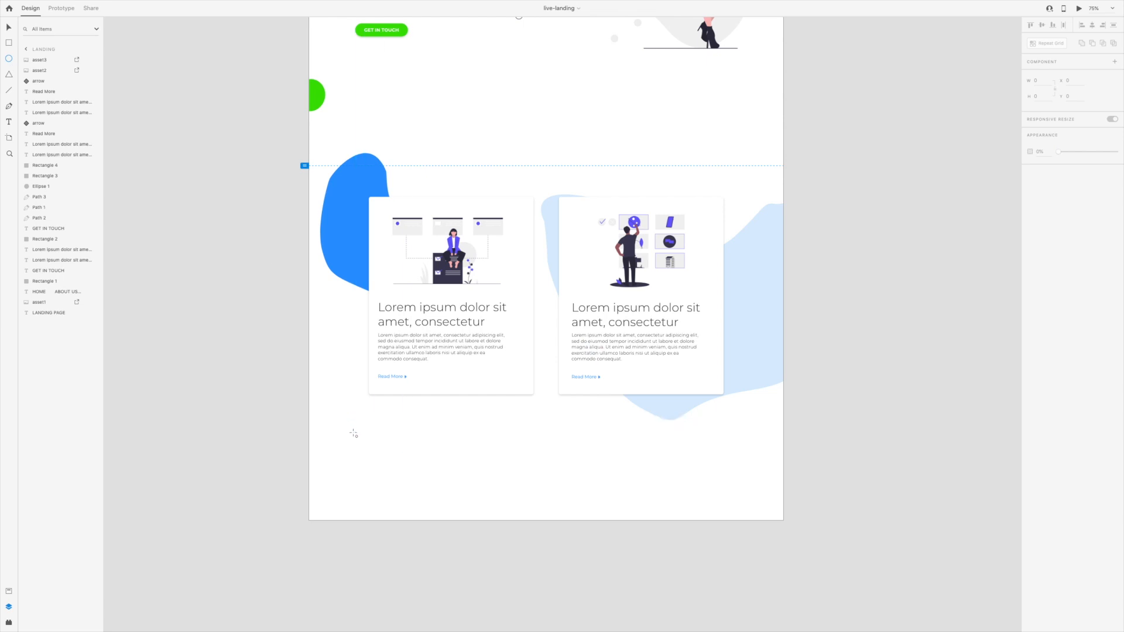
Draw a 117 by 178 px ellipse below the first card, rotated -22°, with the saved green fill, 33% opacity and no border
{"action": "mouse_move", "coordinate": [347, 427]}
{"action": "left_mouse_down"}
{"action": "mouse_move", "coordinate": [394, 479]}
{"action": "mouse_move", "coordinate": [385, 486]}
{"action": "left_mouse_up"}
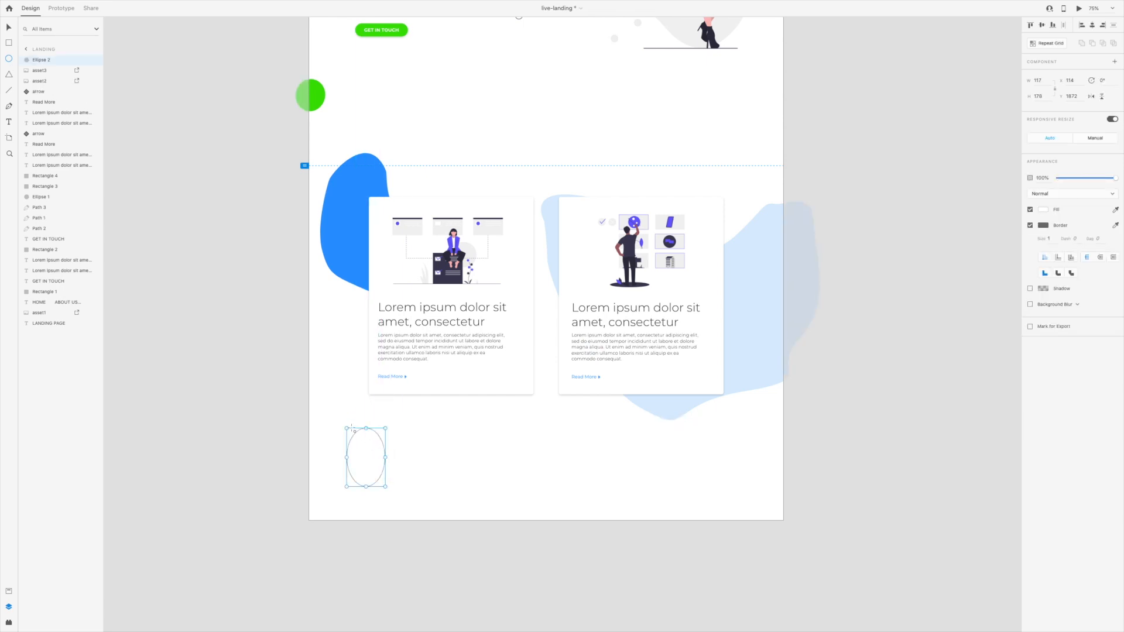
{"action": "left_click_drag", "start_coordinate": [345, 427], "coordinate": [336, 437]}
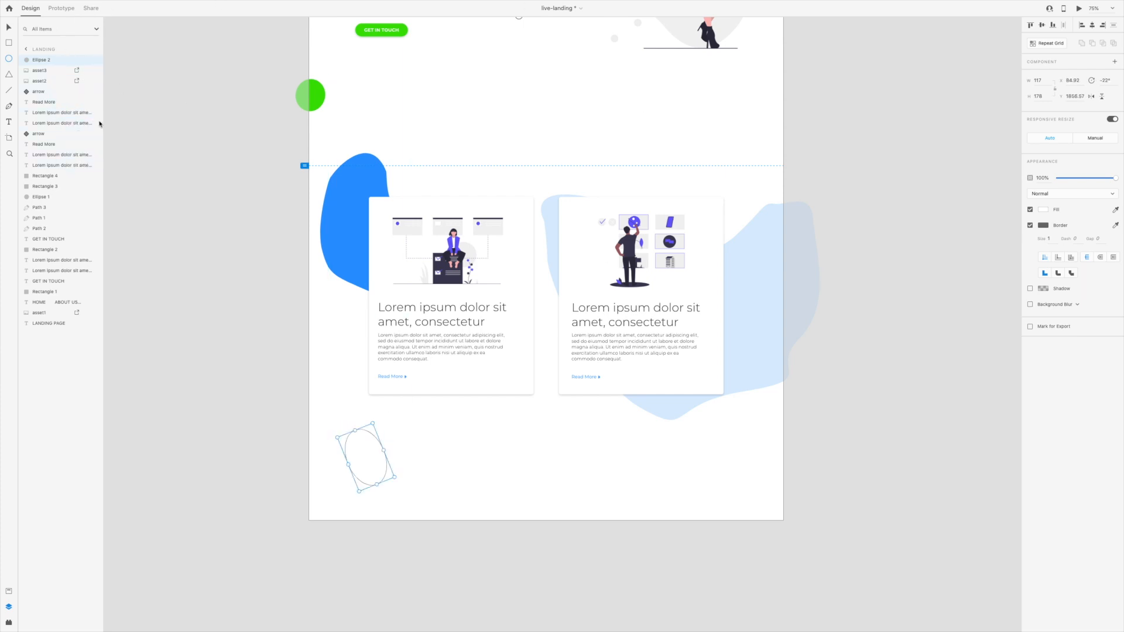
{"action": "left_click", "coordinate": [8, 592]}
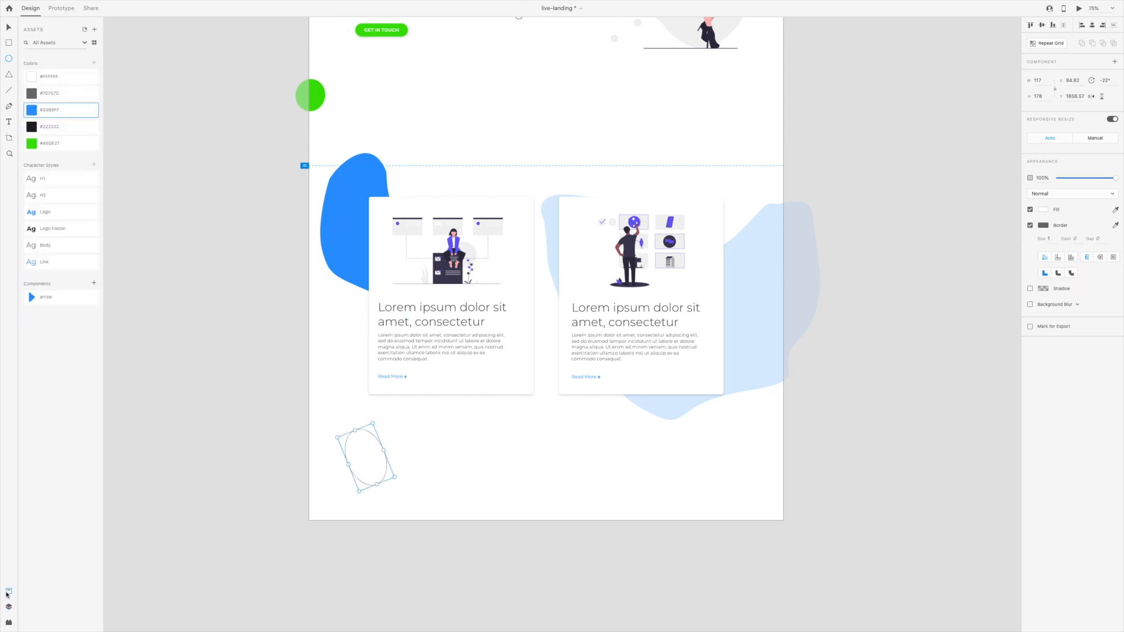
{"action": "left_click", "coordinate": [66, 143]}
{"action": "left_click_drag", "start_coordinate": [1115, 179], "coordinate": [1077, 180]}
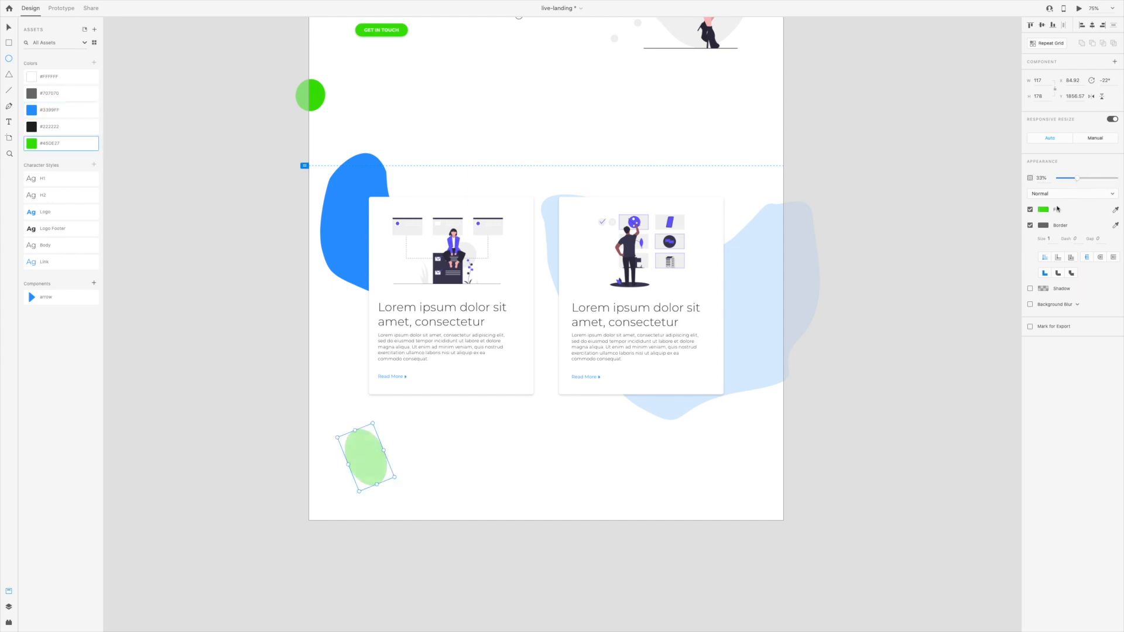
{"action": "left_click", "coordinate": [1030, 225]}
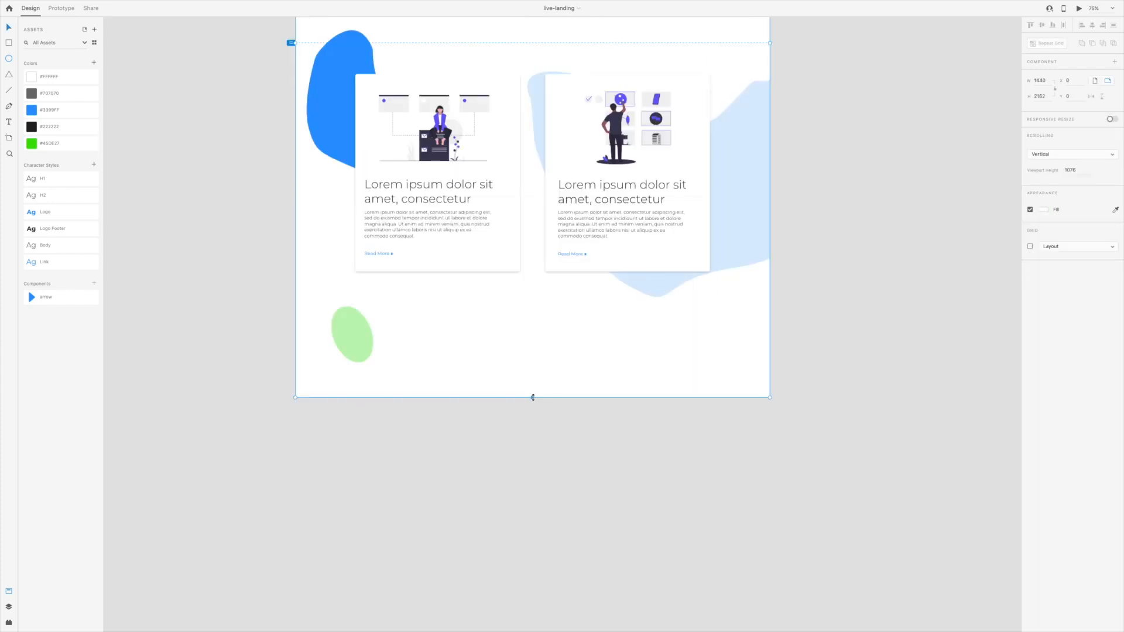
Extend the artboard downward to a height of 3222 px
{"action": "left_click_drag", "start_coordinate": [533, 397], "coordinate": [538, 558]}
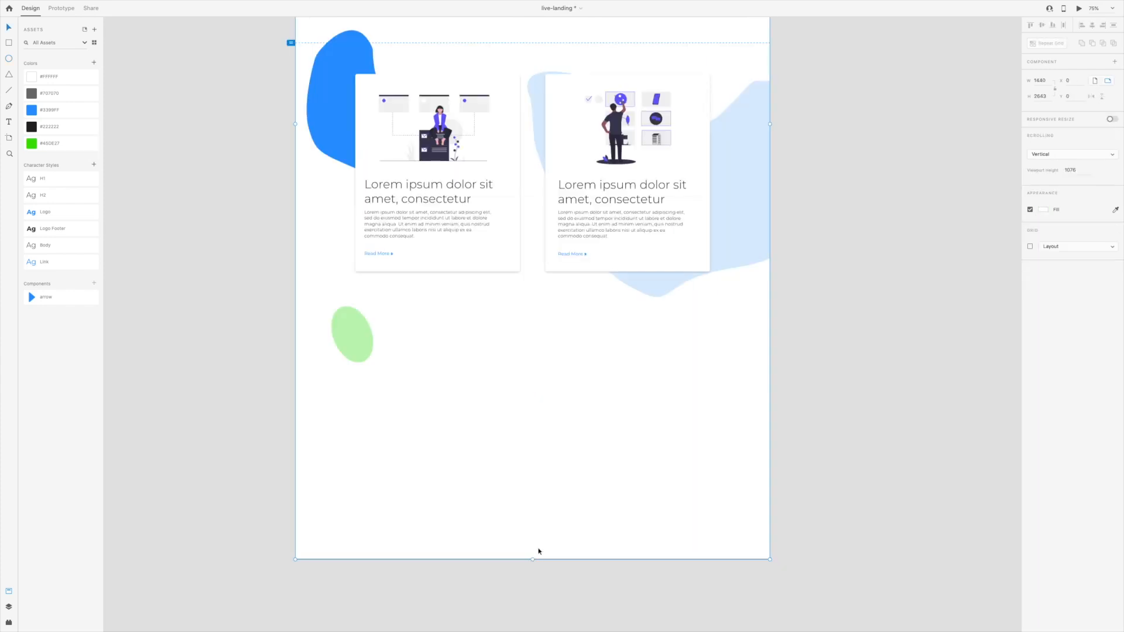
{"action": "scroll", "coordinate": [515, 402], "scroll_direction": "down", "scroll_amount": 3}
{"action": "scroll", "coordinate": [515, 402], "scroll_direction": "down", "scroll_amount": 2}
{"action": "left_click_drag", "start_coordinate": [532, 361], "coordinate": [532, 553]}
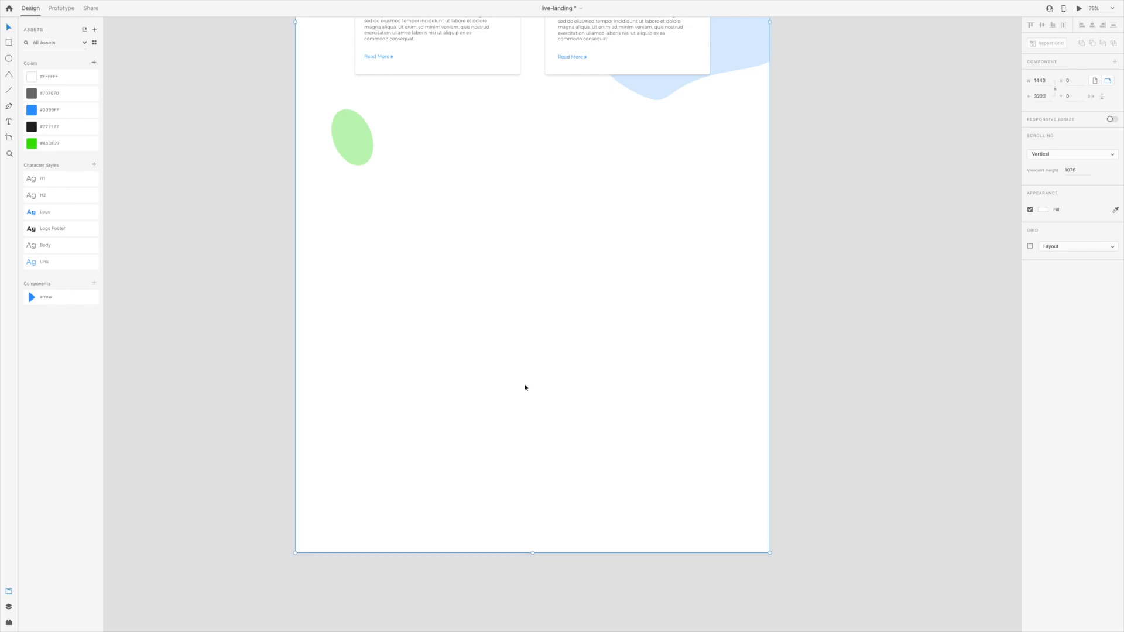
Show the layout grid and duplicate the hero's heading, paragraph and button into the empty area below the cards
{"action": "key", "text": "ctrl+shift+apostrophe"}
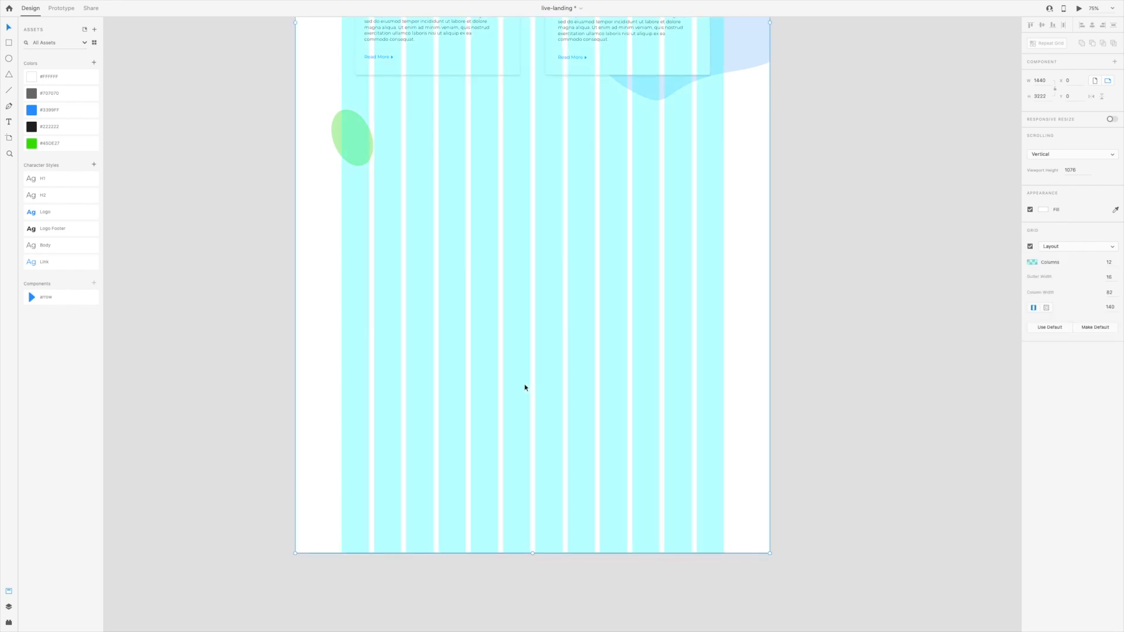
{"action": "scroll", "coordinate": [525, 387], "scroll_direction": "up", "scroll_amount": 9}
{"action": "scroll", "coordinate": [525, 387], "scroll_direction": "up", "scroll_amount": 9}
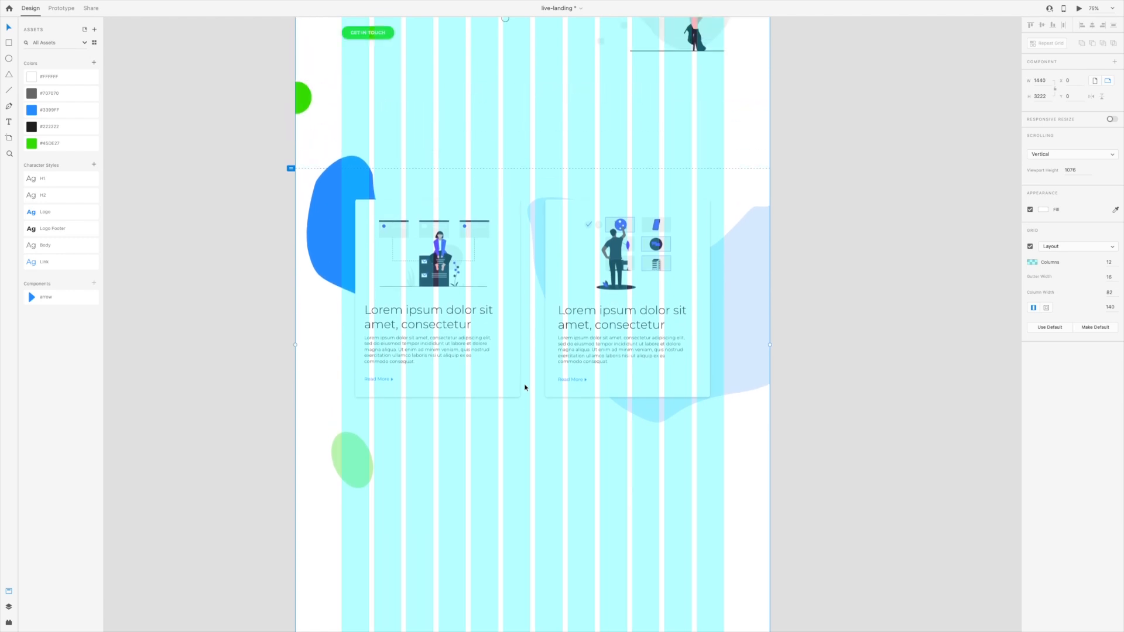
{"action": "left_click_drag", "start_coordinate": [331, 193], "coordinate": [409, 98]}
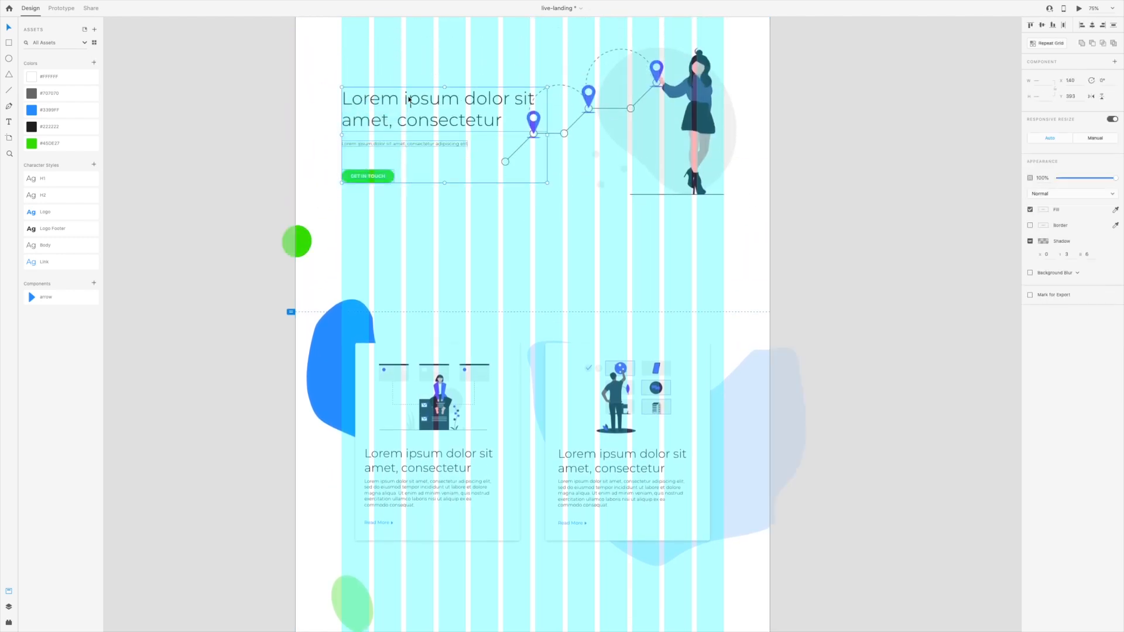
{"action": "left_click_drag", "start_coordinate": [423, 144], "coordinate": [519, 631]}
Apply the H2 character style to the duplicated heading, move it closer to its paragraph, and save the document
{"action": "scroll", "coordinate": [522, 462], "scroll_direction": "down", "scroll_amount": 7}
{"action": "left_click", "coordinate": [522, 451]}
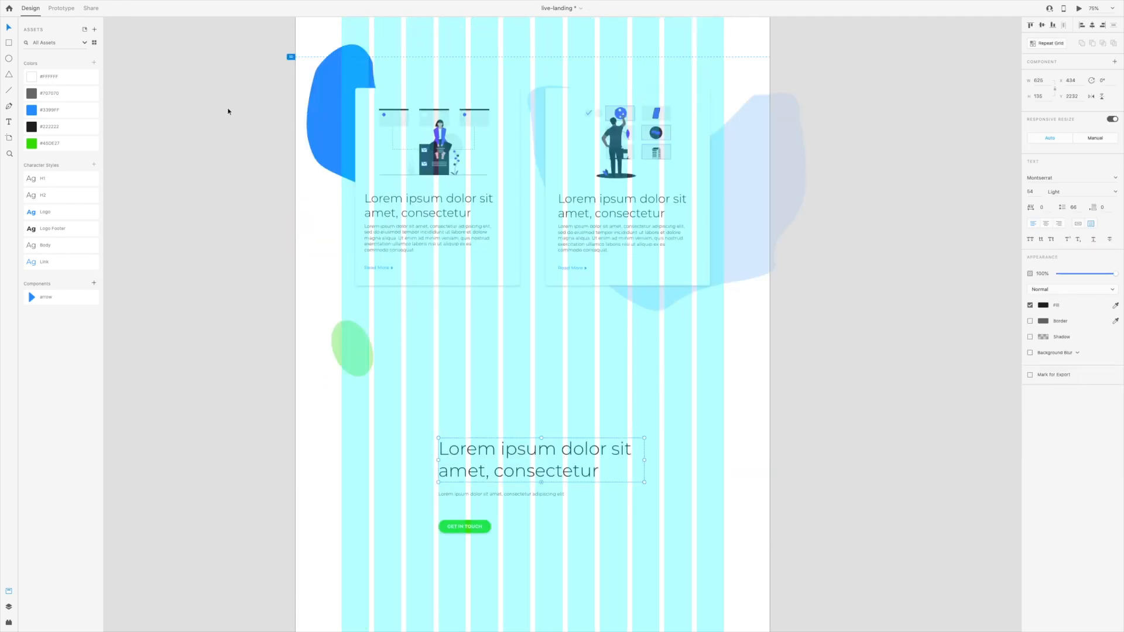
{"action": "left_click", "coordinate": [52, 194]}
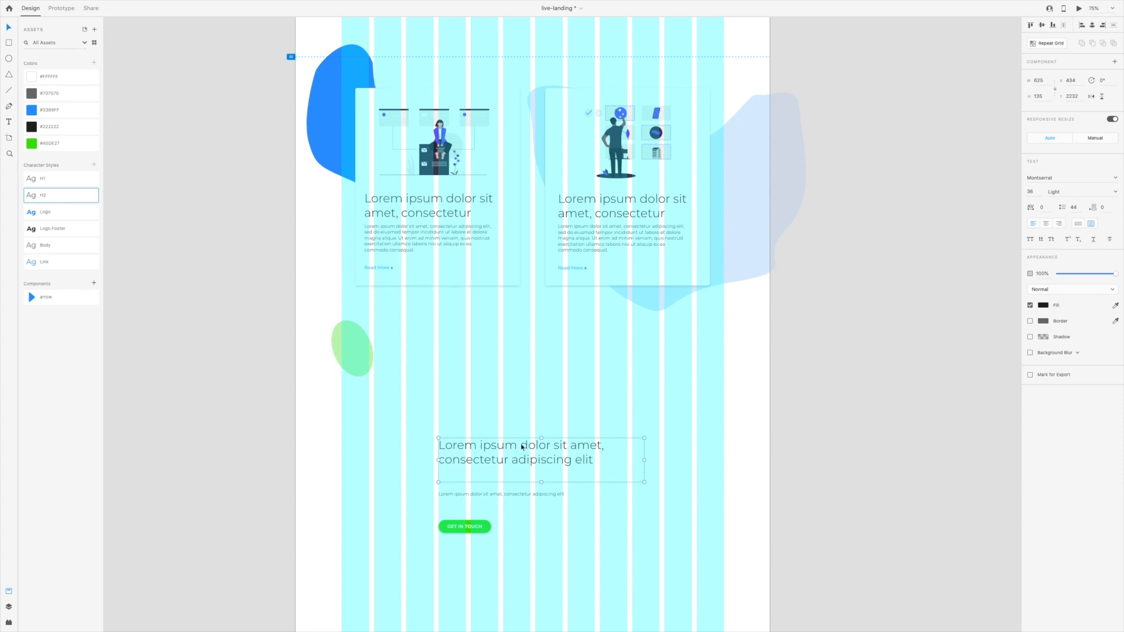
{"action": "left_click_drag", "start_coordinate": [524, 446], "coordinate": [522, 462]}
{"action": "left_click", "coordinate": [536, 421]}
{"action": "scroll", "coordinate": [536, 421], "scroll_direction": "down", "scroll_amount": 5}
{"action": "key", "text": "ctrl+s"}
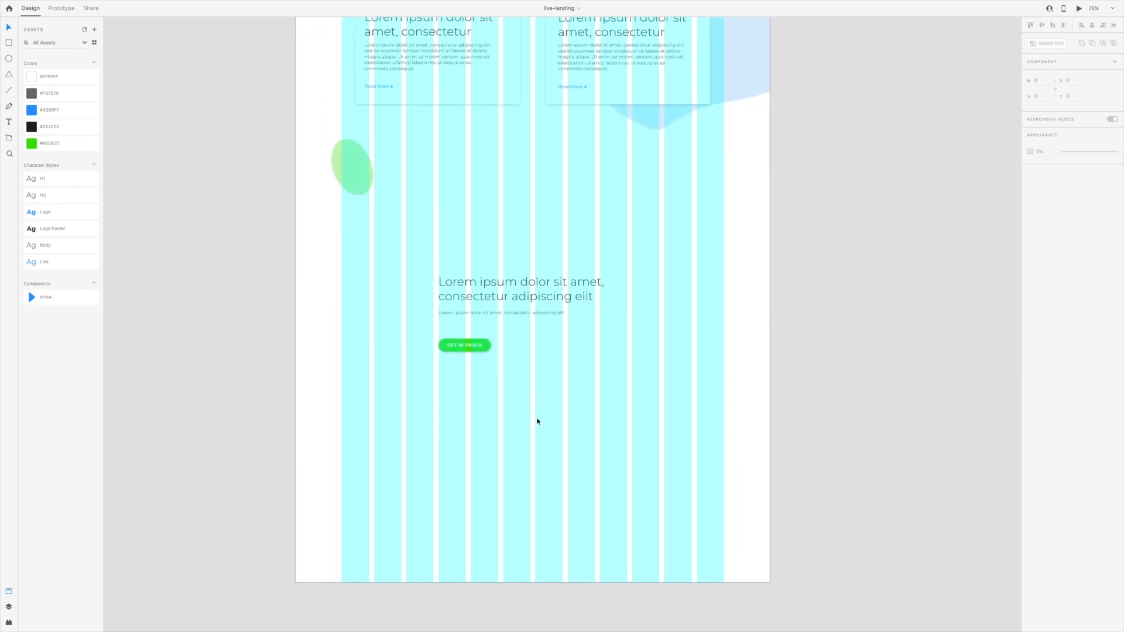
Paste the illustration of three people around a document, scale it down, and place it to the right of the third section's text
{"action": "key", "text": "ctrl+v"}
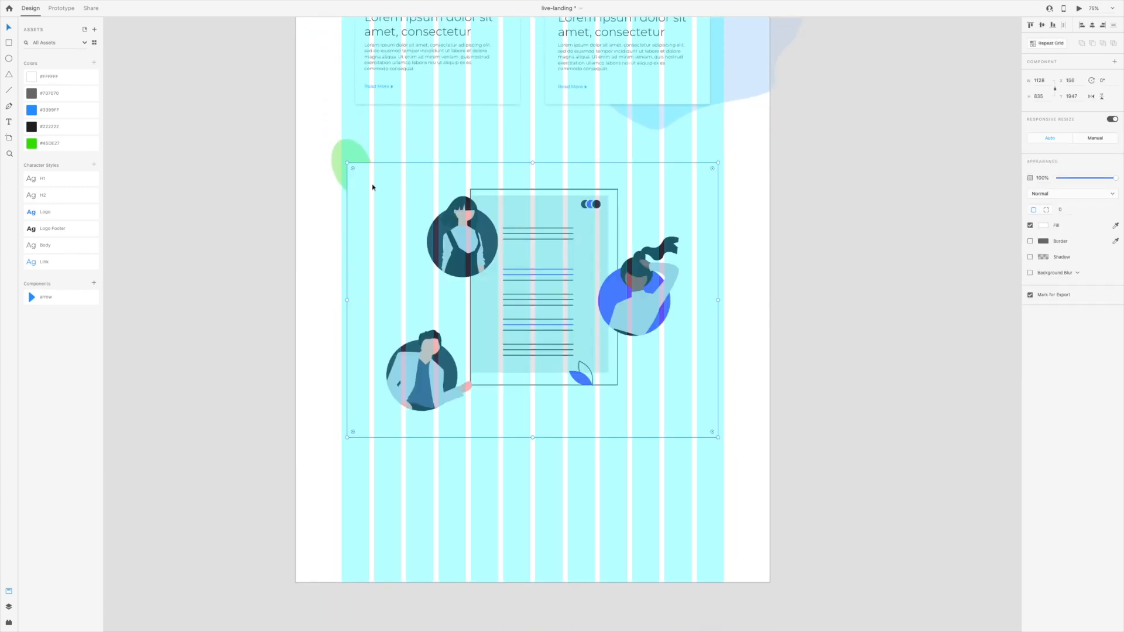
{"action": "left_click_drag", "start_coordinate": [347, 162], "coordinate": [537, 268]}
{"action": "left_click_drag", "start_coordinate": [630, 345], "coordinate": [656, 314]}
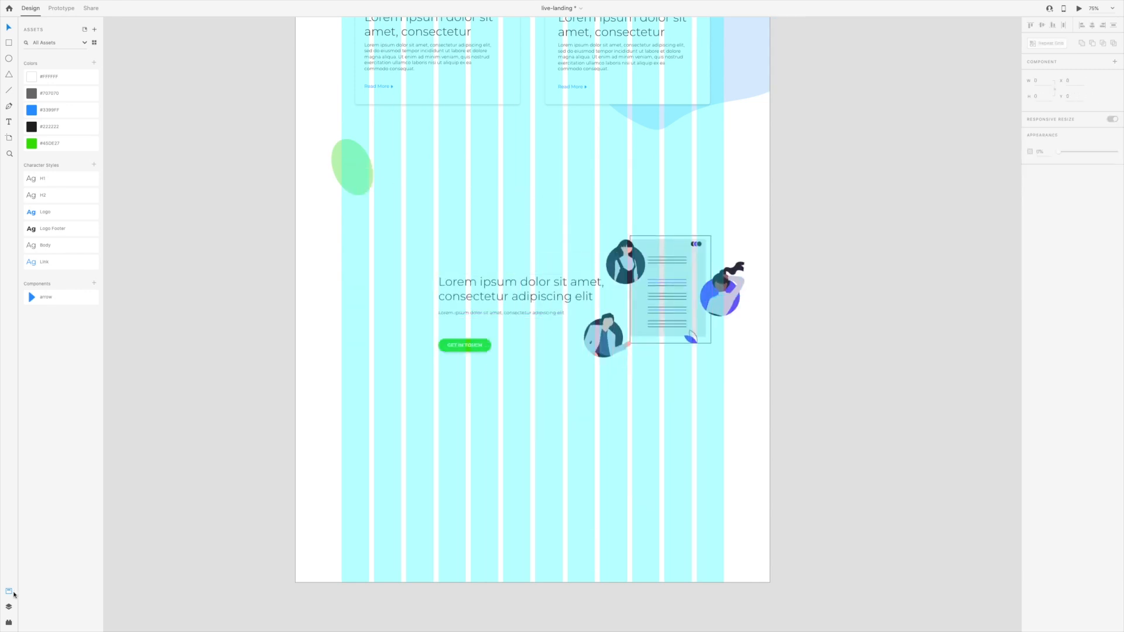
Save the document and review the cards and third section with the assets and layout grid hidden
{"action": "left_click", "coordinate": [10, 592]}
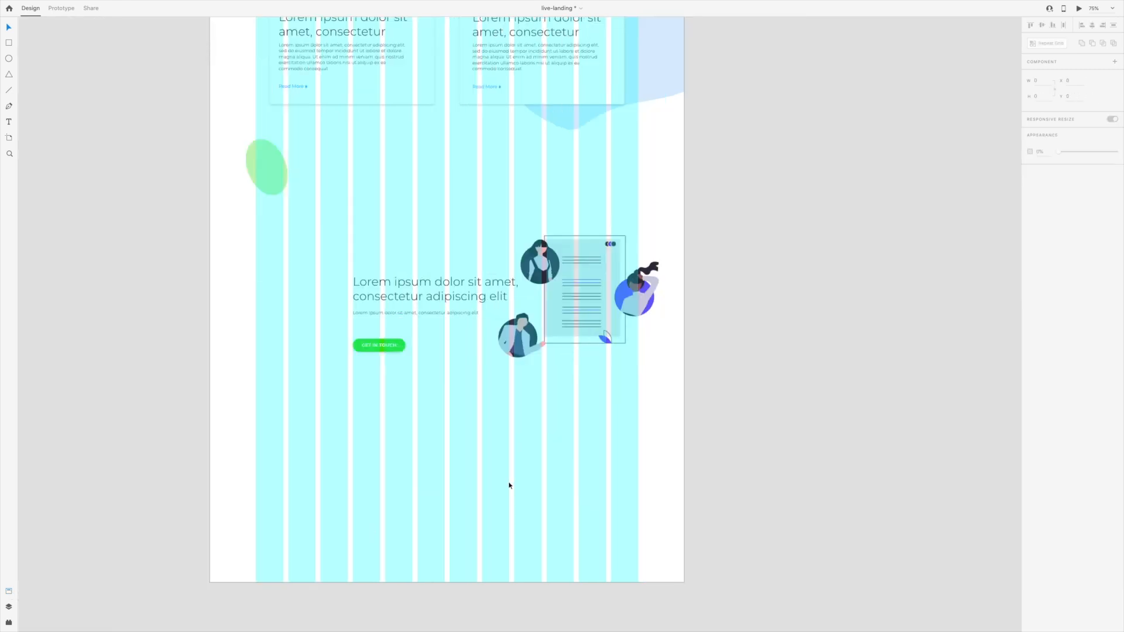
{"action": "key", "text": "super+s"}
{"action": "key", "text": "super+shift+apostrophe"}
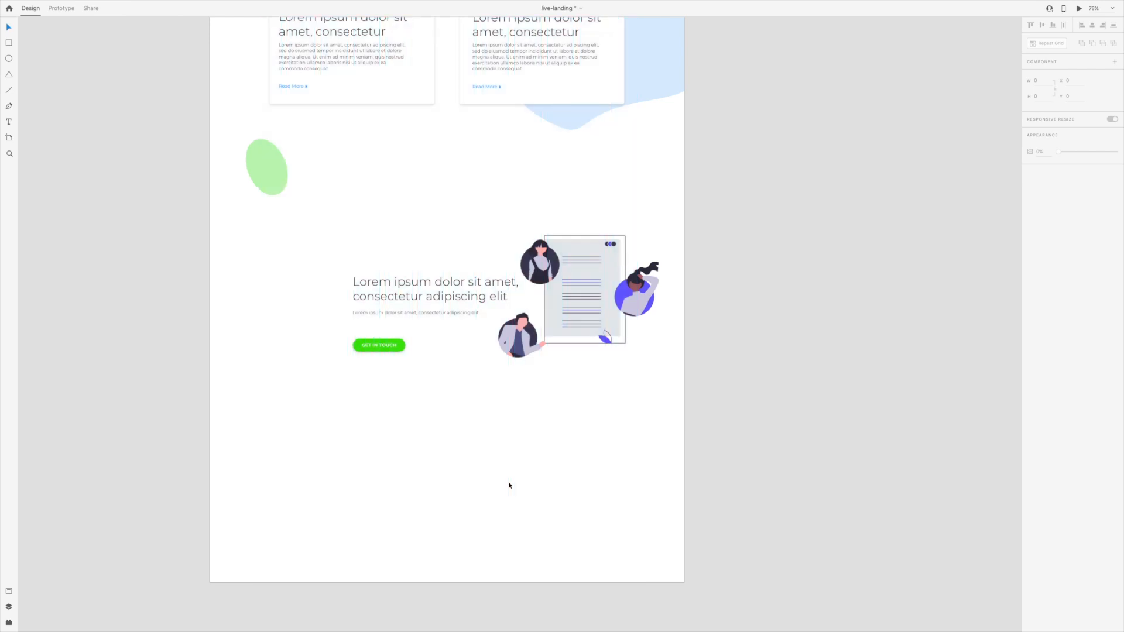
{"action": "scroll", "coordinate": [476, 470], "scroll_direction": "up", "scroll_amount": 5}
{"action": "scroll", "coordinate": [475, 470], "scroll_direction": "down", "scroll_amount": 5}
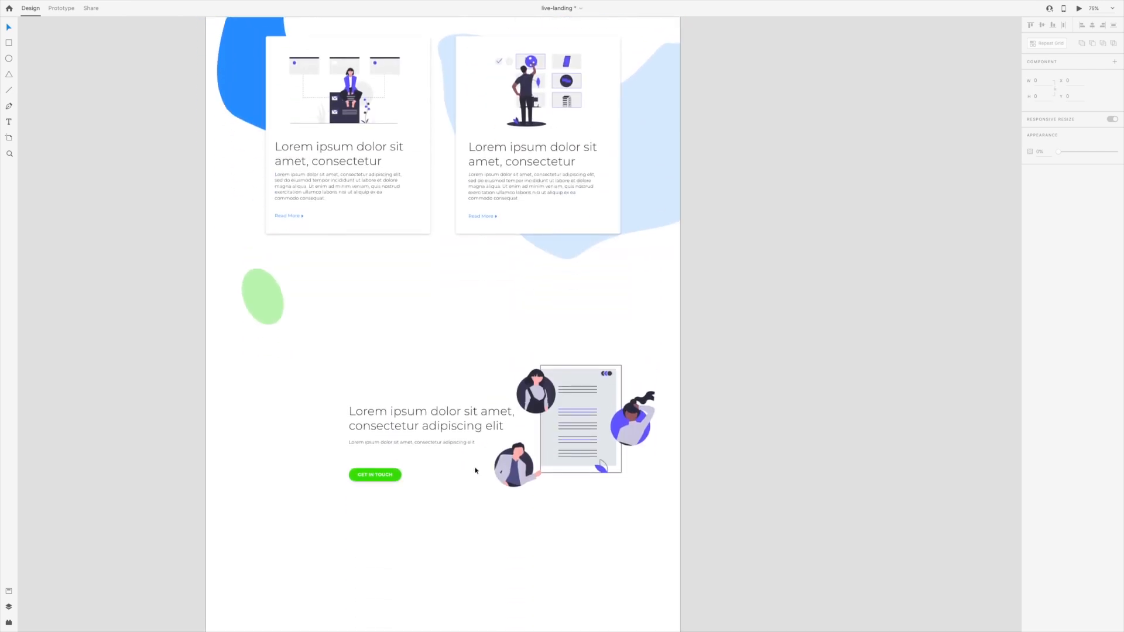
{"action": "scroll", "coordinate": [476, 470], "scroll_direction": "up", "scroll_amount": 2}
{"action": "scroll", "coordinate": [475, 470], "scroll_direction": "left", "scroll_amount": 1}
{"action": "scroll", "coordinate": [475, 470], "scroll_direction": "left", "scroll_amount": 2}
{"action": "scroll", "coordinate": [475, 470], "scroll_direction": "up", "scroll_amount": 1}
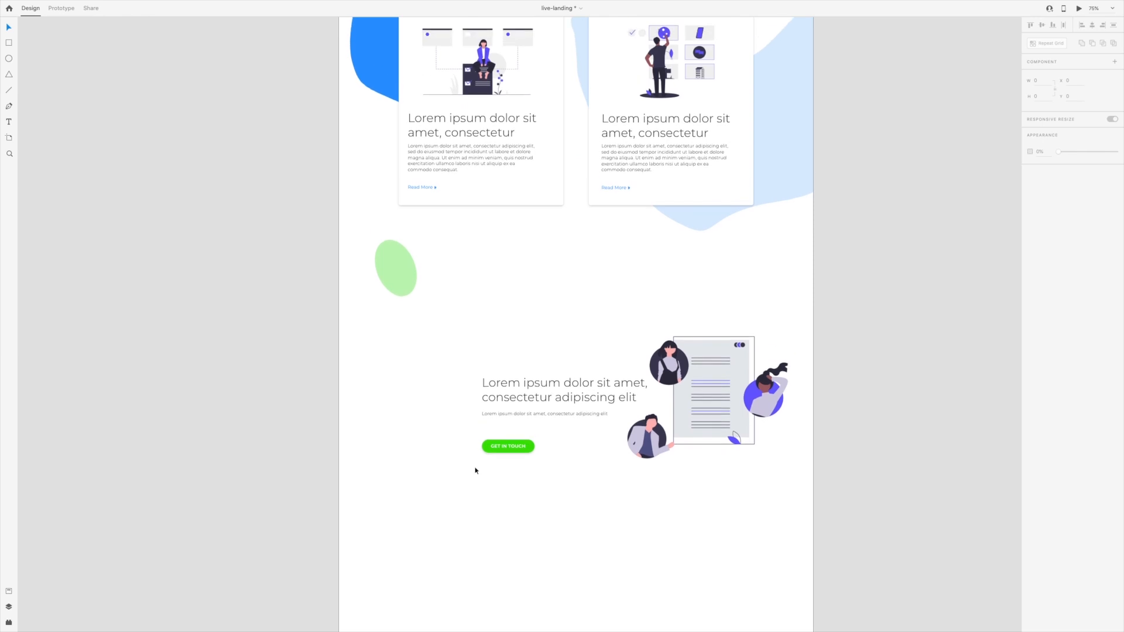
Extend the artboard to about 3810 px tall and duplicate the third section's heading, paragraph and button below it, aligned to the layout grid
{"action": "left_click", "coordinate": [10, 592]}
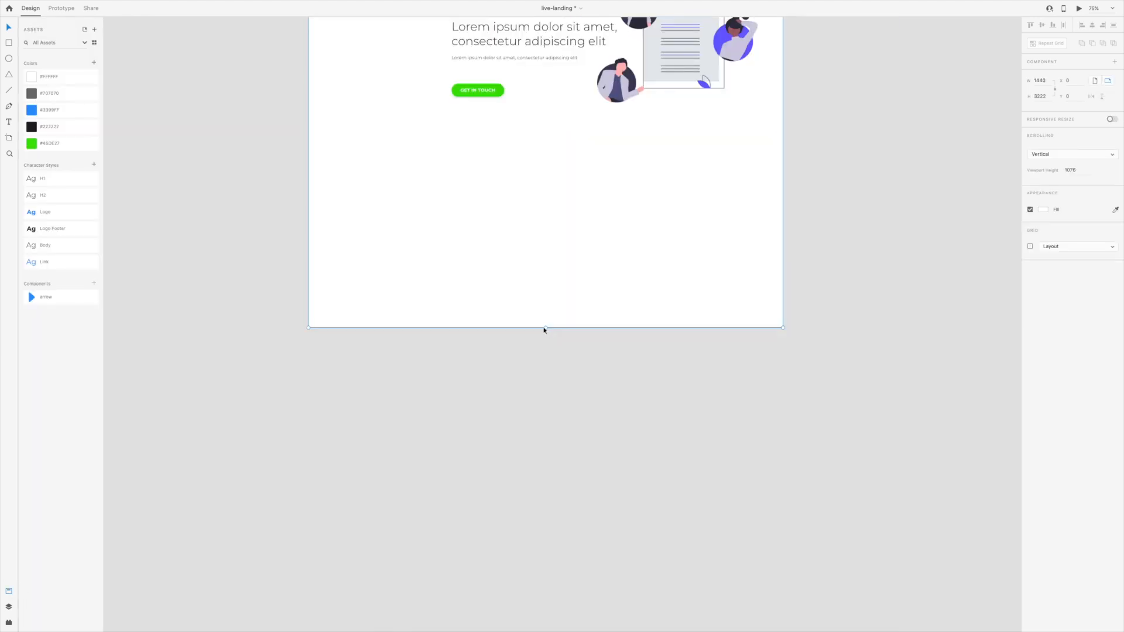
{"action": "left_click_drag", "start_coordinate": [545, 327], "coordinate": [552, 522]}
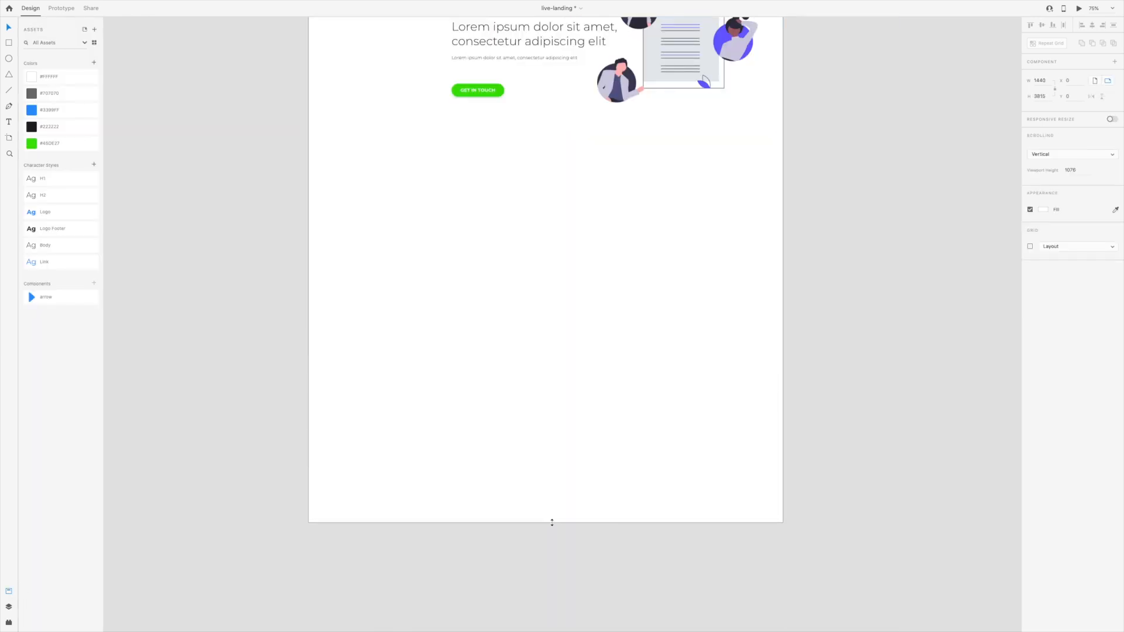
{"action": "scroll", "coordinate": [556, 381], "scroll_direction": "up", "scroll_amount": 5}
{"action": "scroll", "coordinate": [557, 380], "scroll_direction": "right", "scroll_amount": 2}
{"action": "left_click_drag", "start_coordinate": [340, 383], "coordinate": [473, 496]}
{"action": "key", "text": "ctrl+apostrophe"}
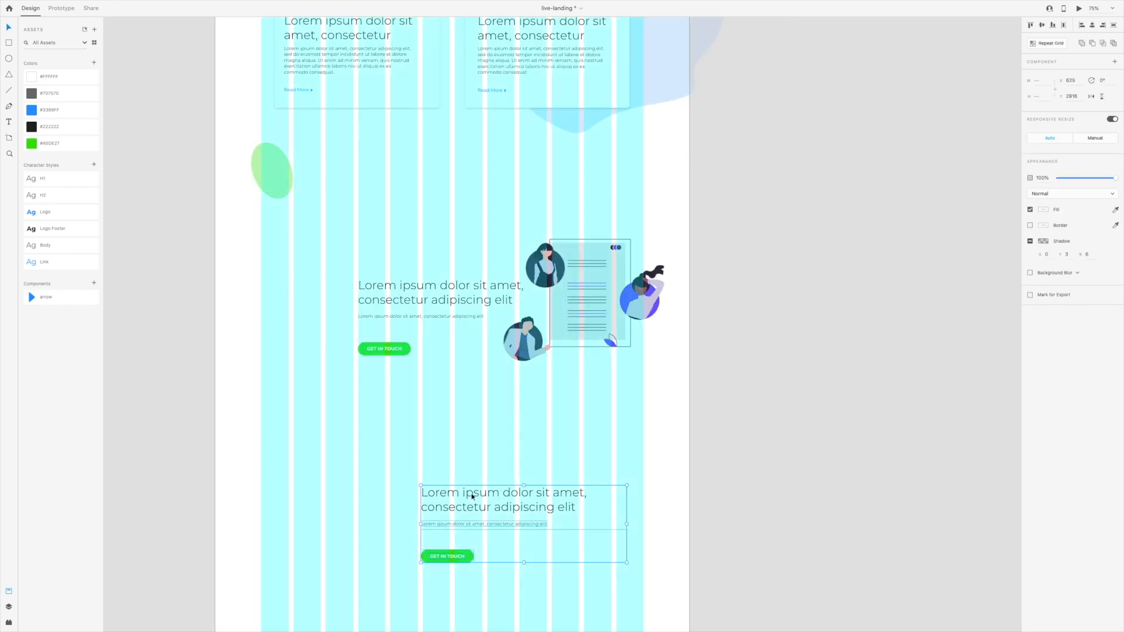
{"action": "scroll", "coordinate": [471, 379], "scroll_direction": "down", "scroll_amount": 4}
{"action": "left_click_drag", "start_coordinate": [466, 355], "coordinate": [469, 392]}
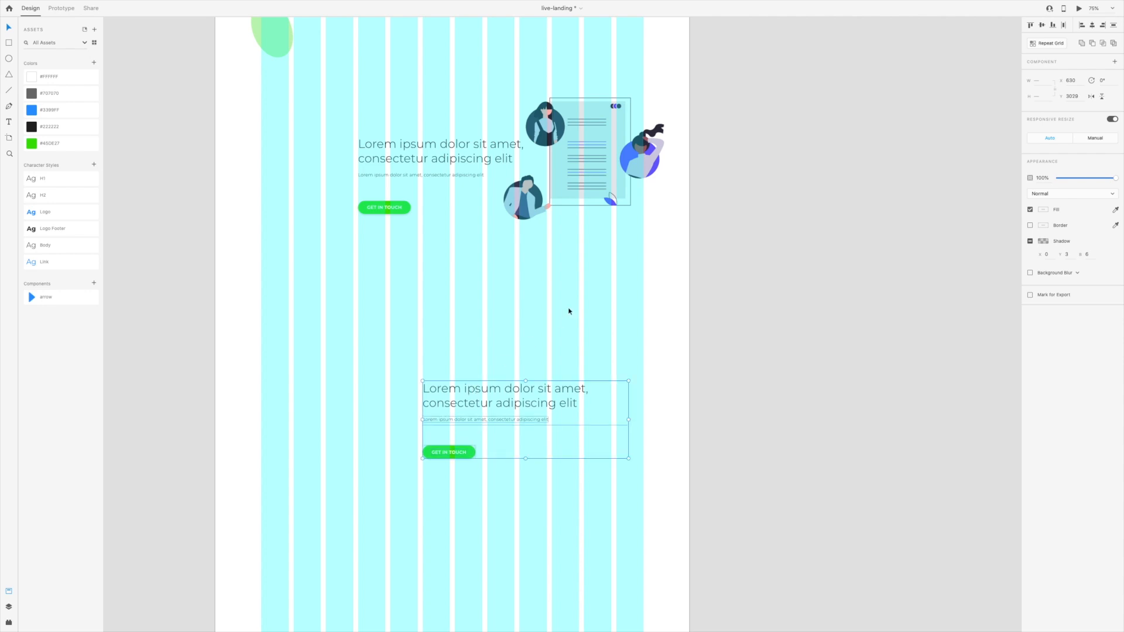
Draw a large closed wavy shape with the Pen tool left of the fourth section's text, reaching past the artboard's left edge
{"action": "scroll", "coordinate": [326, 156], "scroll_direction": "down", "scroll_amount": 3}
{"action": "scroll", "coordinate": [326, 156], "scroll_direction": "left", "scroll_amount": 4}
{"action": "key", "text": "p"}
{"action": "left_click", "coordinate": [343, 167]}
{"action": "left_click", "coordinate": [435, 130]}
{"action": "left_click_drag", "start_coordinate": [443, 133], "coordinate": [475, 174]}
{"action": "left_click", "coordinate": [484, 198]}
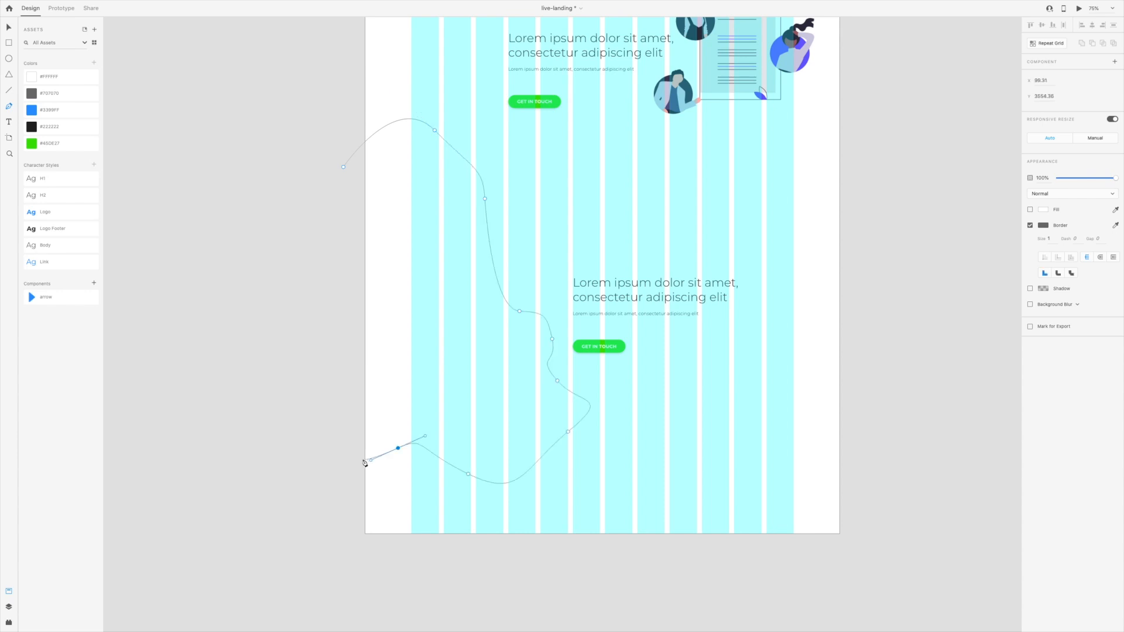
{"action": "left_click_drag", "start_coordinate": [361, 459], "coordinate": [325, 444]}
{"action": "left_click", "coordinate": [343, 168]}
Fill the wavy shape beside the fourth section's text with the saved blue color and remove its border
{"action": "left_click", "coordinate": [46, 113]}
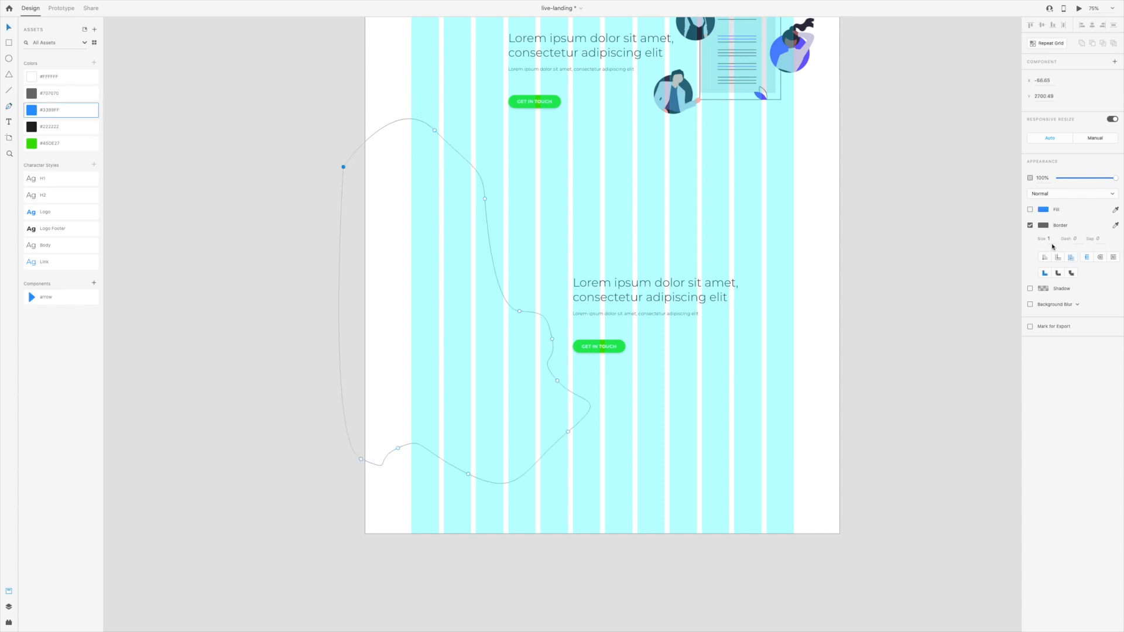
{"action": "left_click", "coordinate": [1029, 210]}
{"action": "left_click", "coordinate": [1030, 225]}
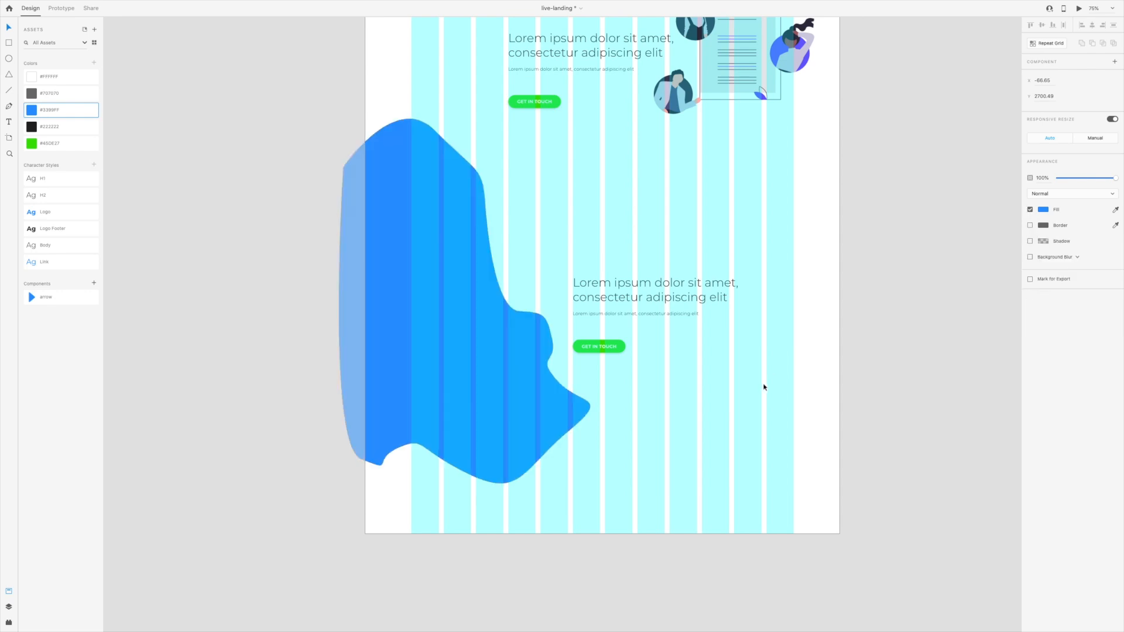
{"action": "left_click", "coordinate": [720, 445]}
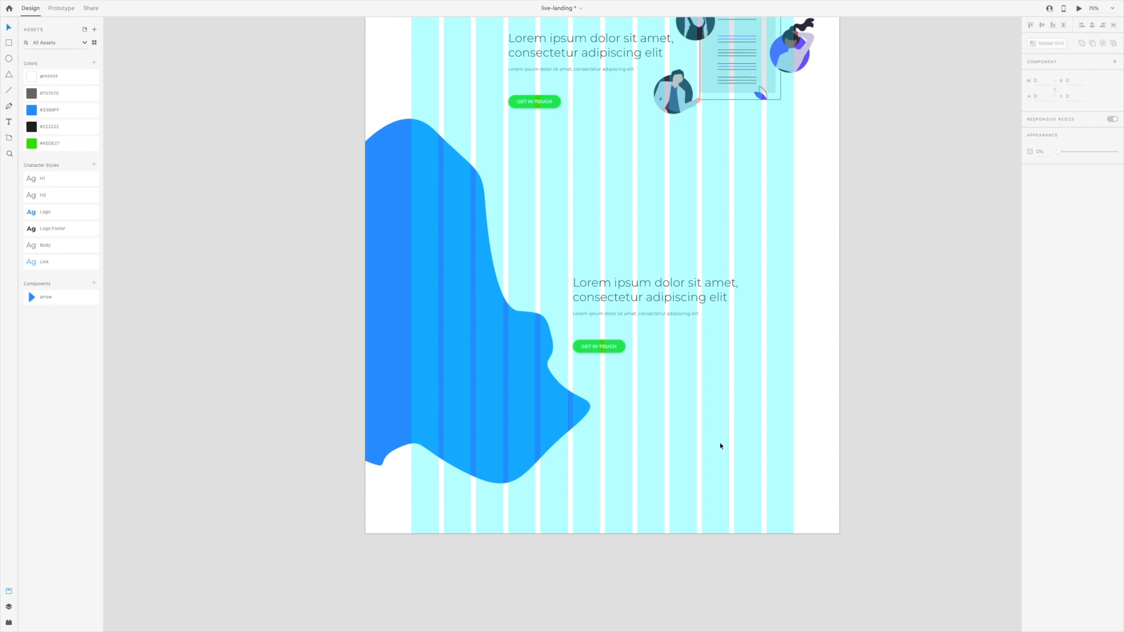
Paste the illustration of a man beside a large phone and place it over the blue shape, left of the fourth section's text
{"action": "key", "text": "ctrl+v"}
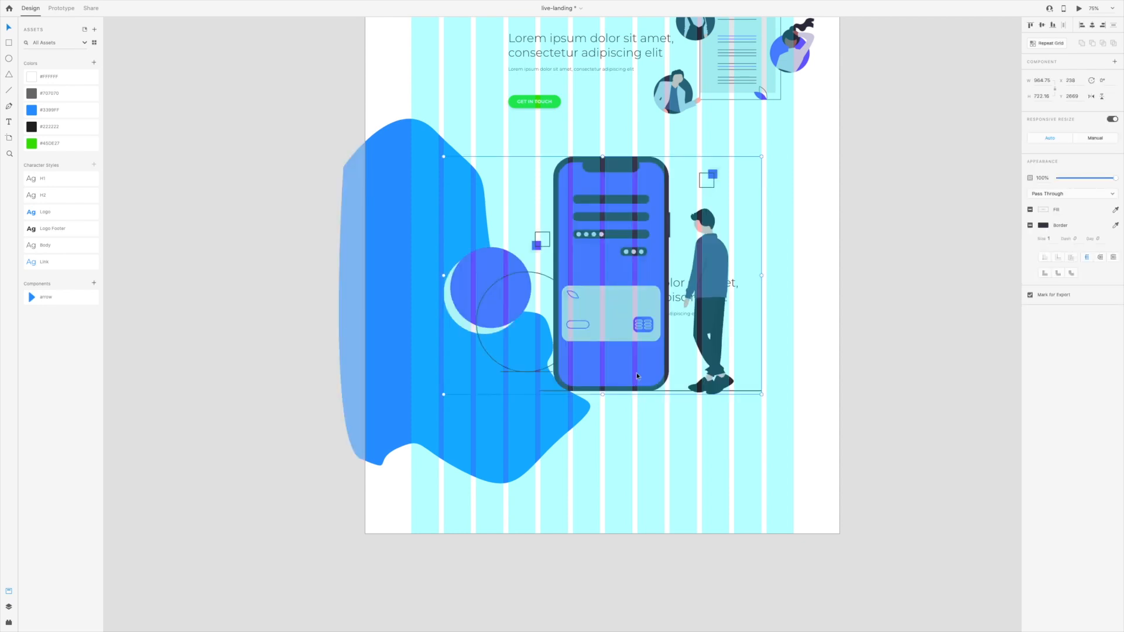
{"action": "left_click_drag", "start_coordinate": [612, 170], "coordinate": [447, 221]}
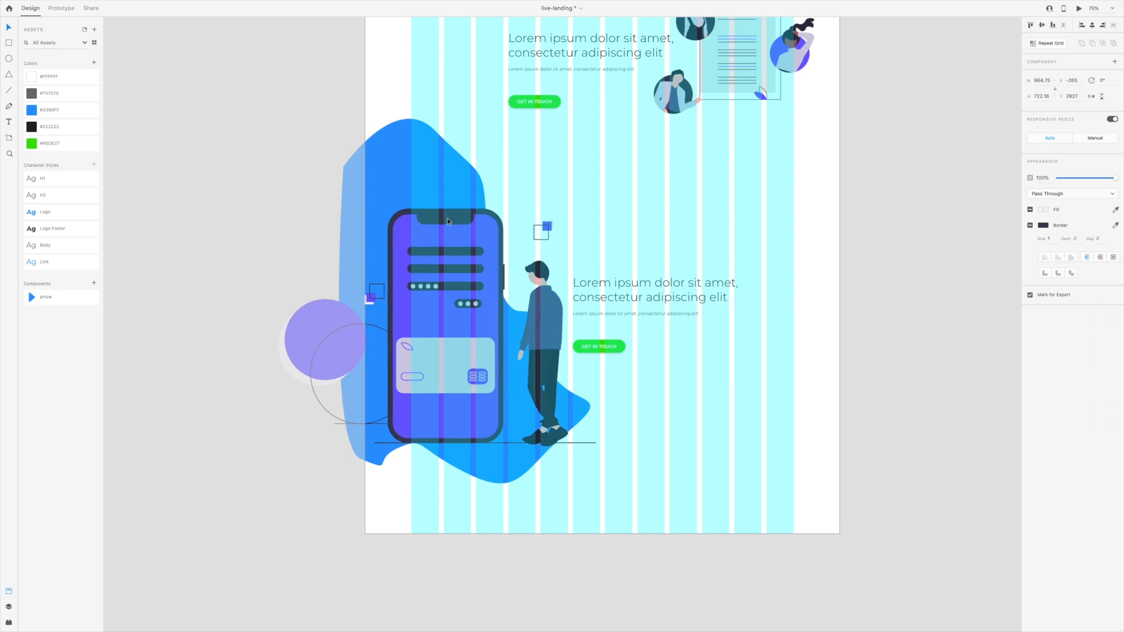
{"action": "left_click_drag", "start_coordinate": [447, 219], "coordinate": [452, 235]}
{"action": "left_click", "coordinate": [704, 351]}
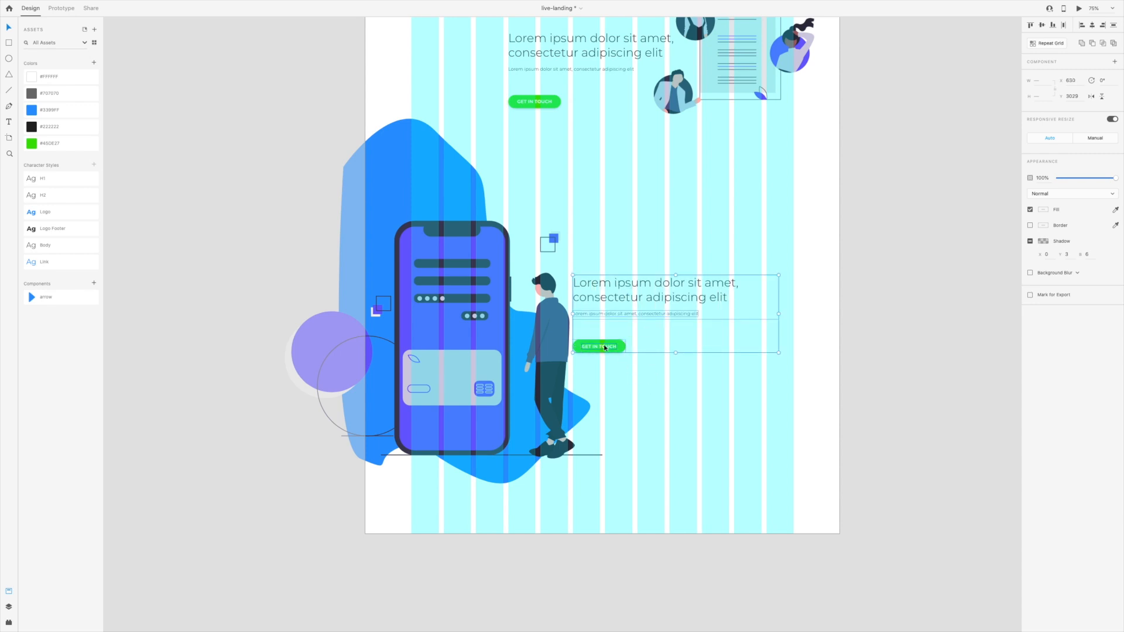
Shift the fourth section's heading, paragraph and button one grid column right and slightly down, and save the document
{"action": "left_click_drag", "start_coordinate": [606, 285], "coordinate": [641, 309]}
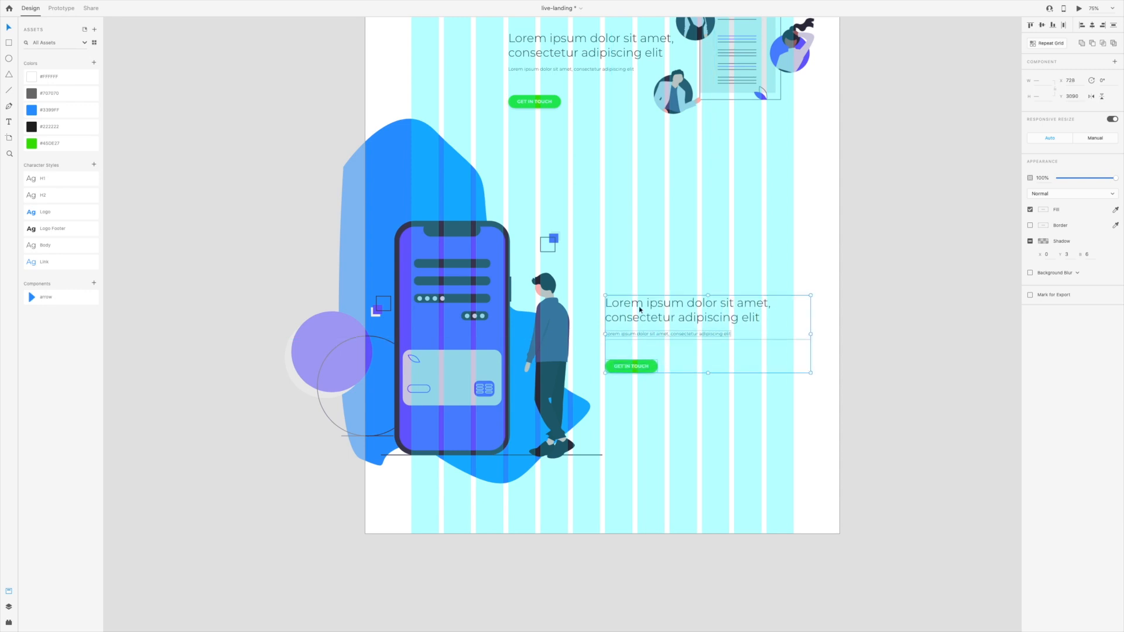
{"action": "left_click", "coordinate": [708, 433]}
{"action": "key", "text": "ctrl+s"}
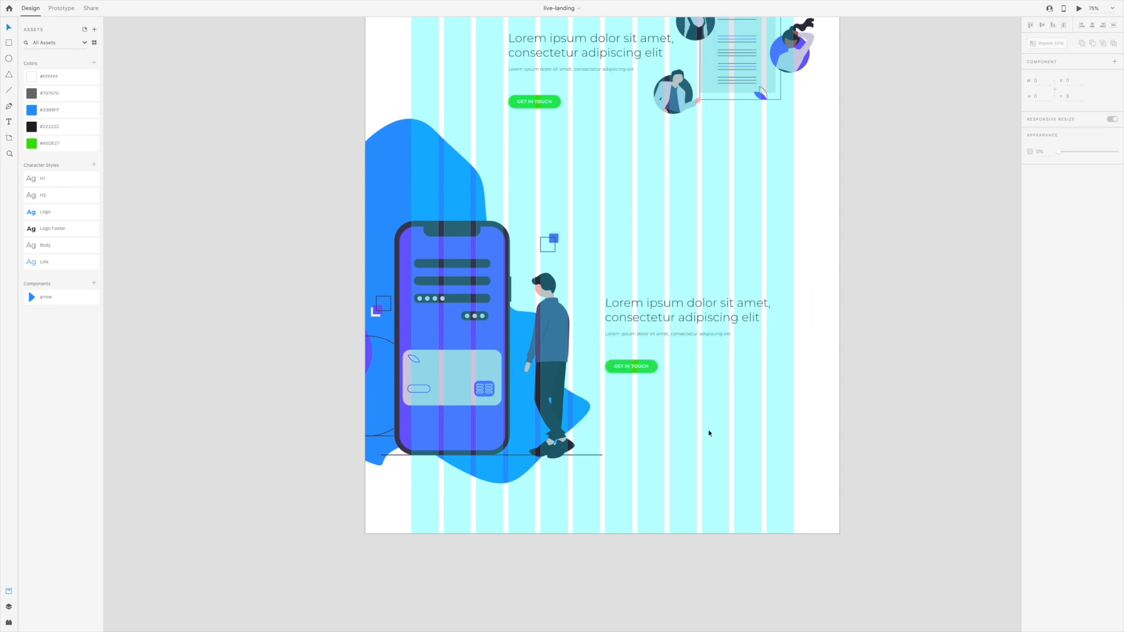
Extend the artboard's bottom edge to a height of about 4273 px for a footer, keeping the layout grid shown
{"action": "key", "text": "ctrl+shift+apostrophe"}
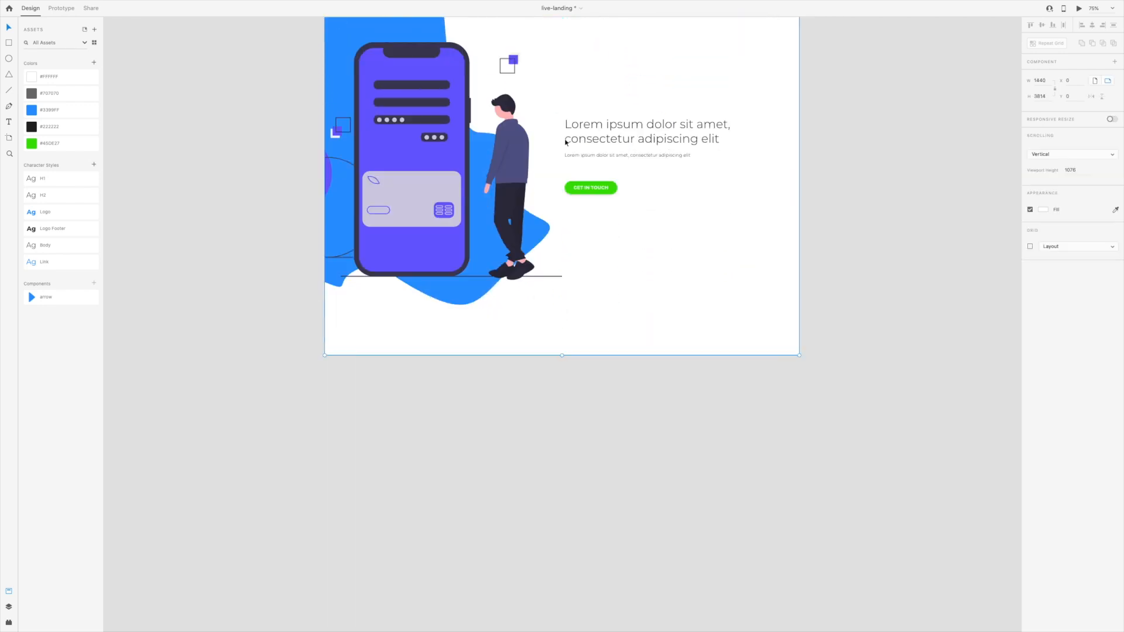
{"action": "scroll", "coordinate": [566, 143], "scroll_direction": "down", "scroll_amount": 3}
{"action": "left_click_drag", "start_coordinate": [562, 212], "coordinate": [562, 364]}
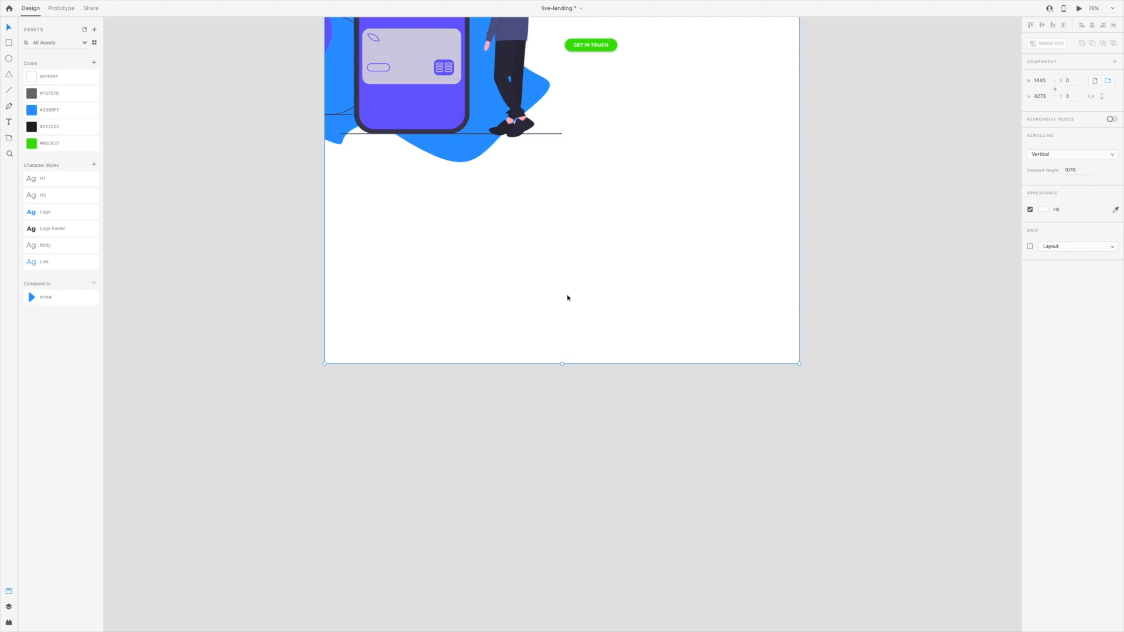
{"action": "key", "text": "ctrl+shift+apostrophe"}
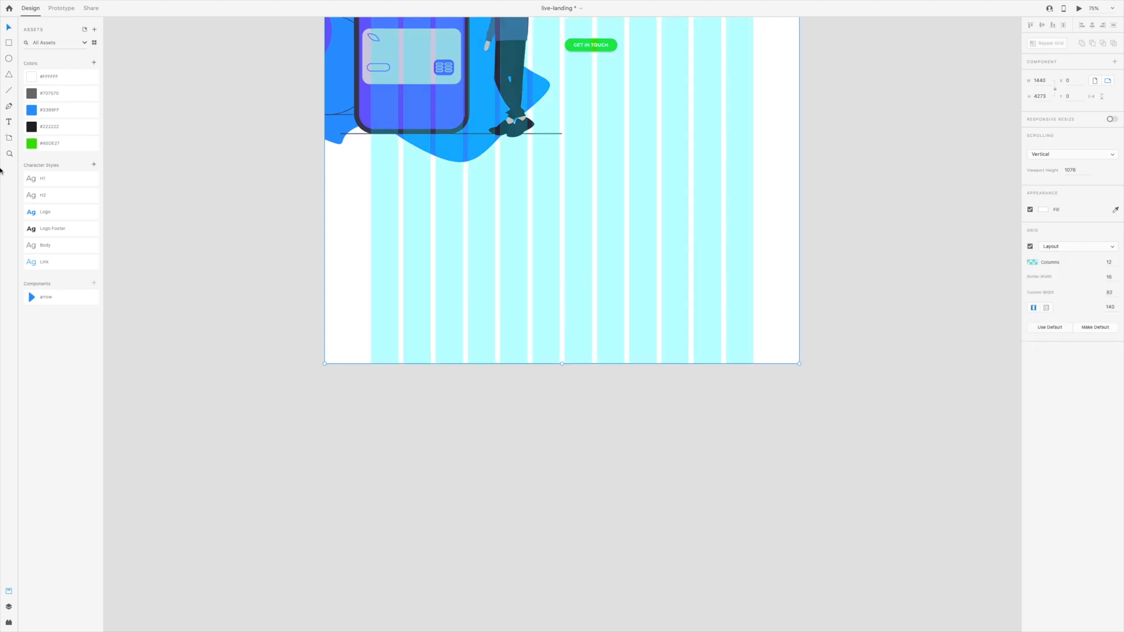
Copy the header's LANDING PAGE logo into the footer area at the first grid column and apply the Logo Footer character style
{"action": "scroll", "coordinate": [322, 230], "scroll_direction": "up", "scroll_amount": 15}
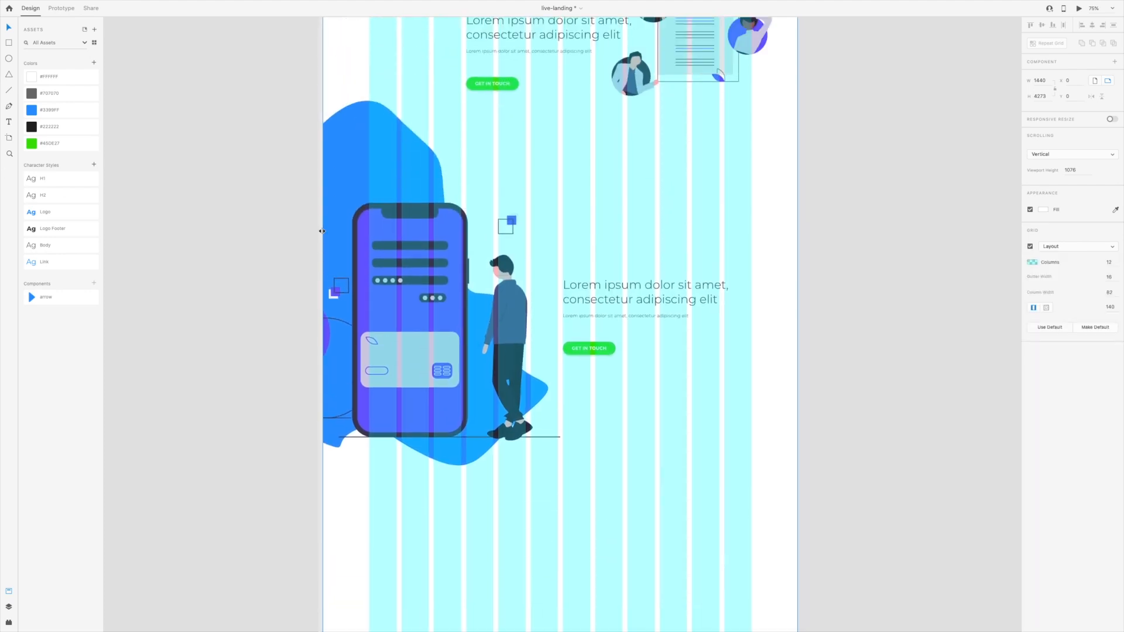
{"action": "scroll", "coordinate": [322, 231], "scroll_direction": "up", "scroll_amount": 5}
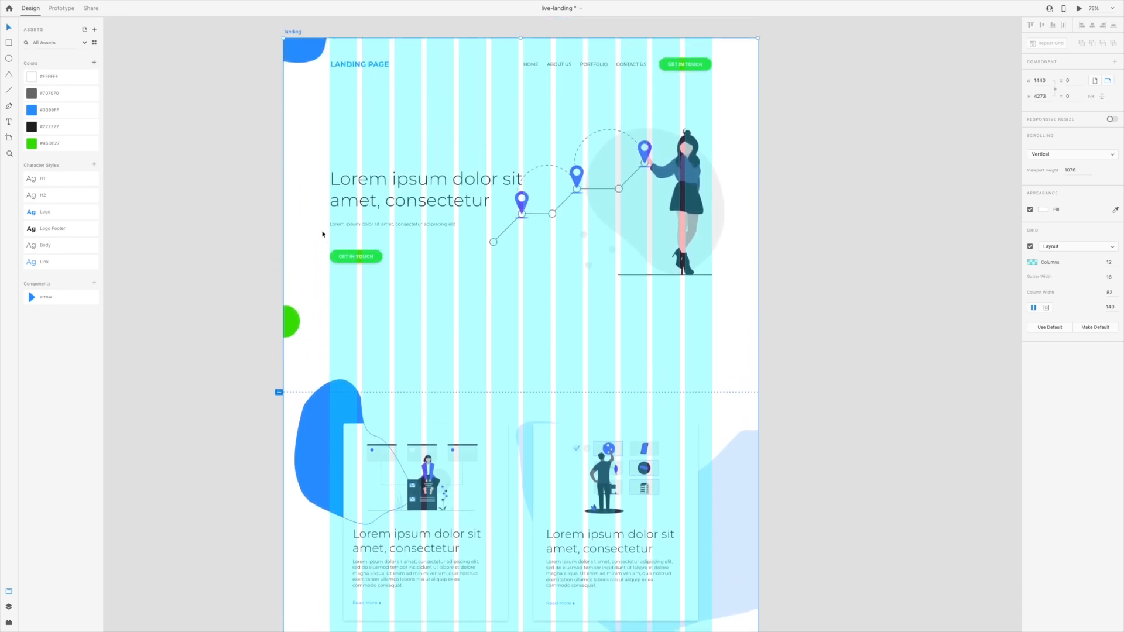
{"action": "left_click", "coordinate": [361, 72]}
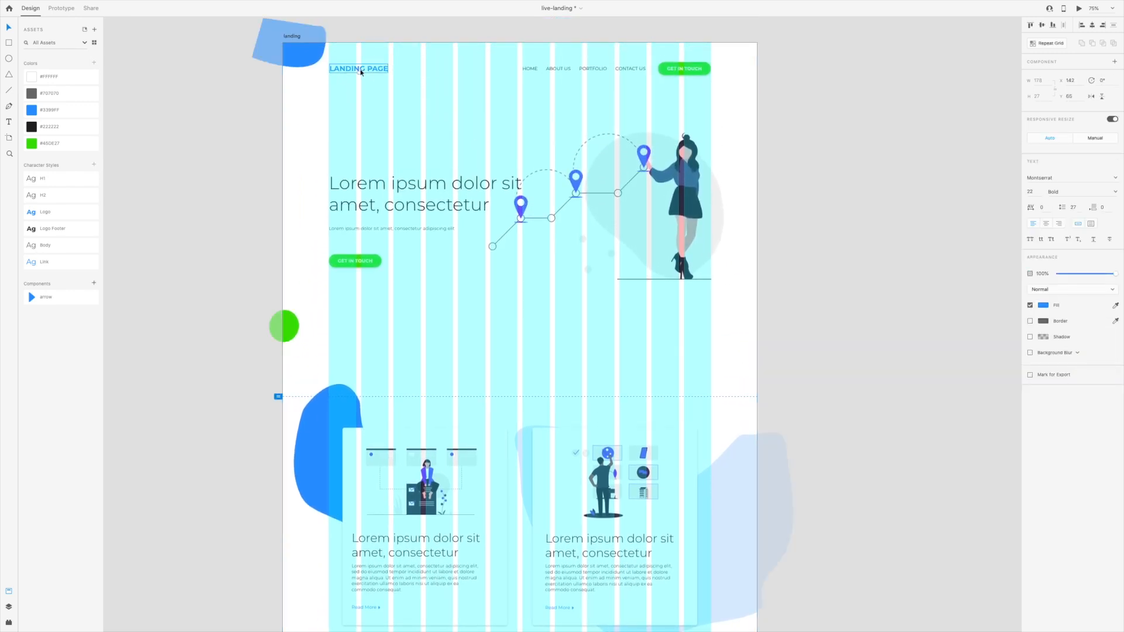
{"action": "scroll", "coordinate": [360, 69], "scroll_direction": "down", "scroll_amount": 20}
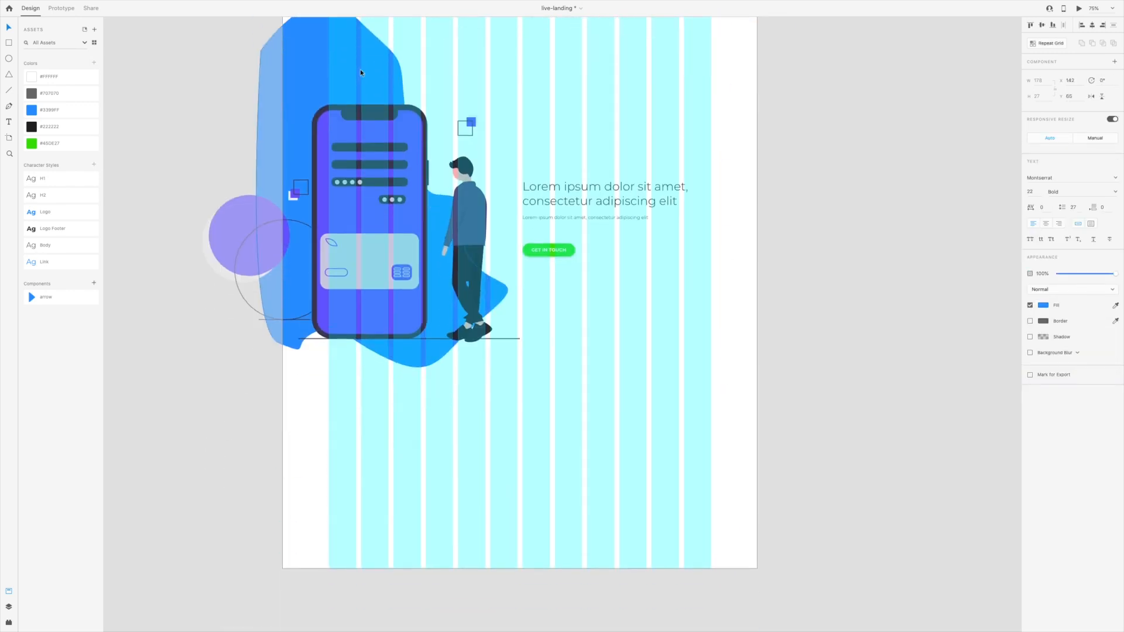
{"action": "left_click", "coordinate": [338, 446]}
{"action": "key", "text": "ctrl+v"}
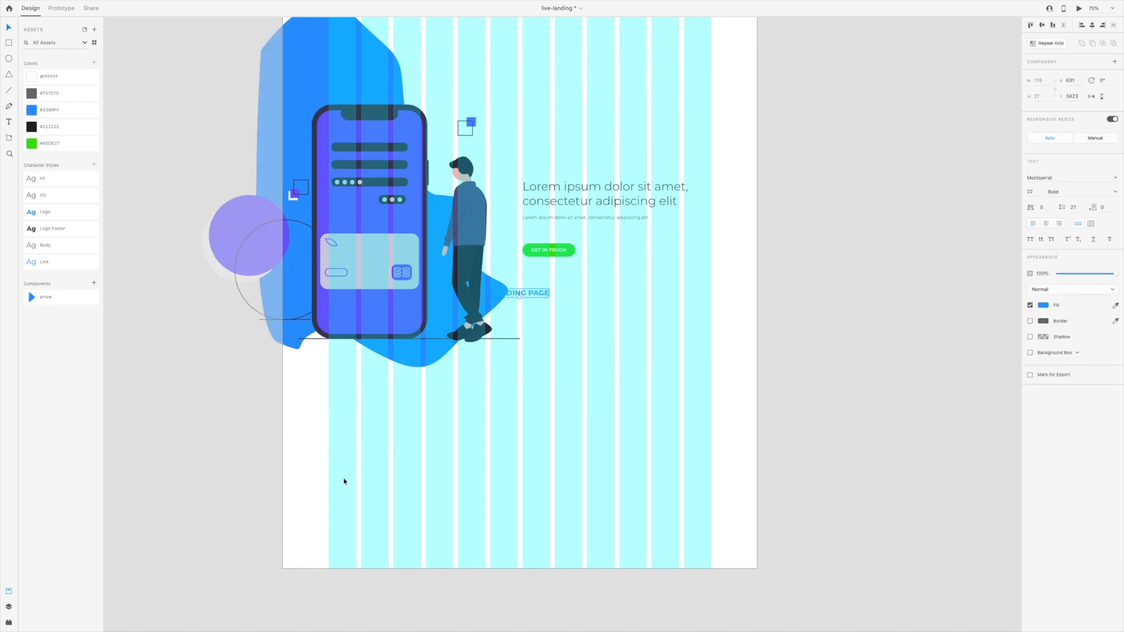
{"action": "left_click_drag", "start_coordinate": [532, 295], "coordinate": [367, 422]}
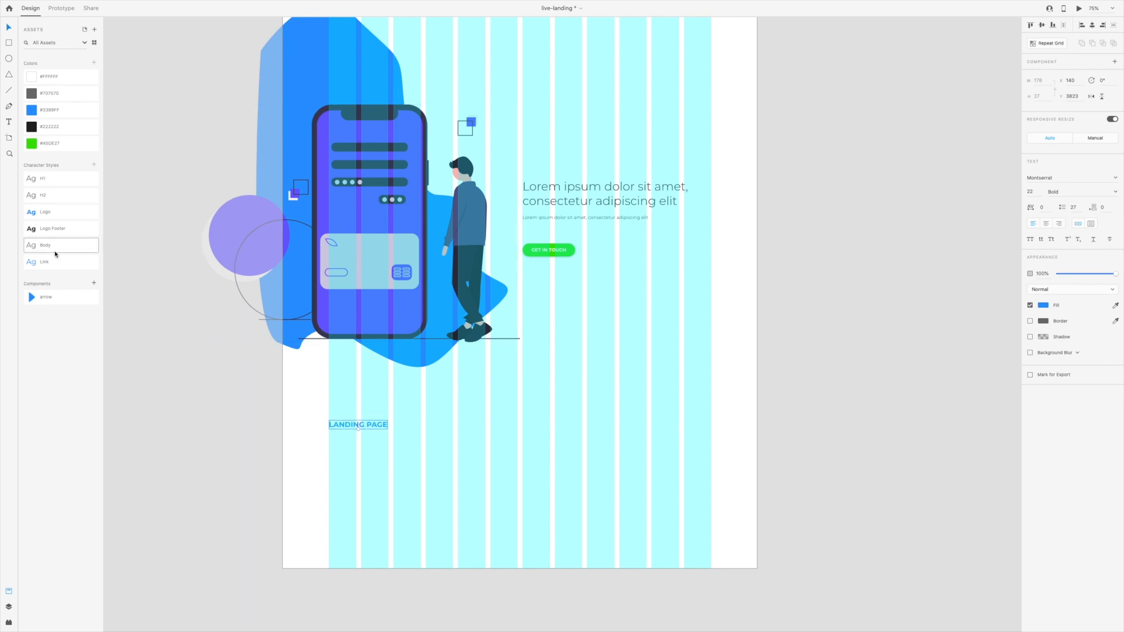
{"action": "left_click", "coordinate": [51, 230]}
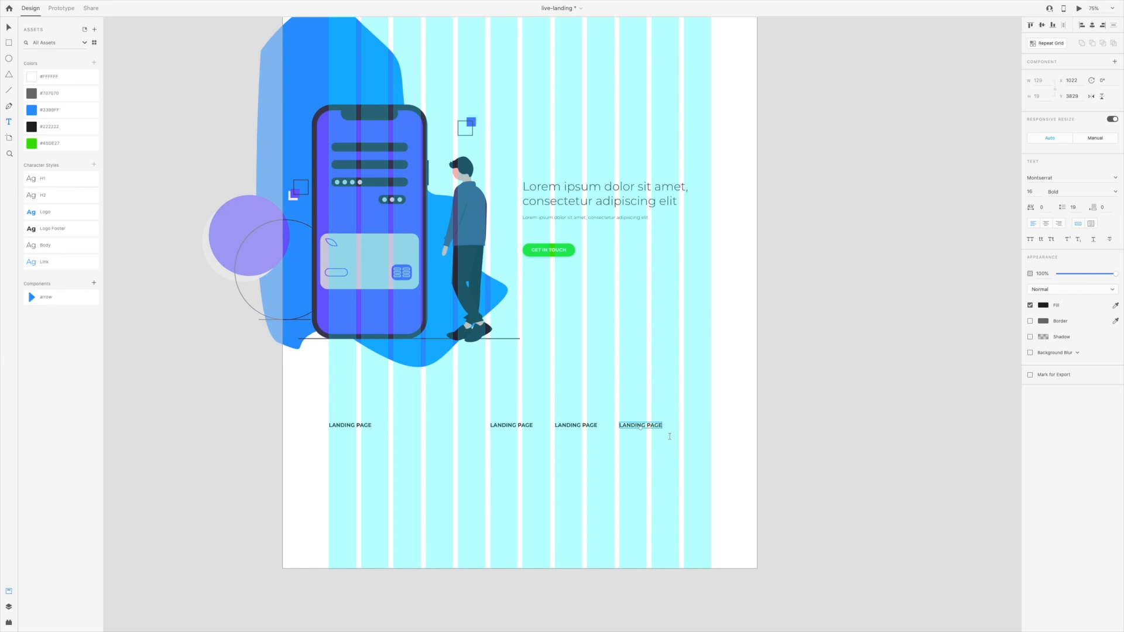
Retitle the three duplicated footer headings as PRIVACY POLICY, NAVIGATION and CONTACT US
{"action": "left_click", "coordinate": [573, 426]}
{"action": "double_click", "coordinate": [573, 426]}
{"action": "type", "text": "NAVIGATION"}
{"action": "left_click", "coordinate": [507, 431]}
{"action": "double_click", "coordinate": [506, 431]}
{"action": "type", "text": "PRIVACY POLICY"}
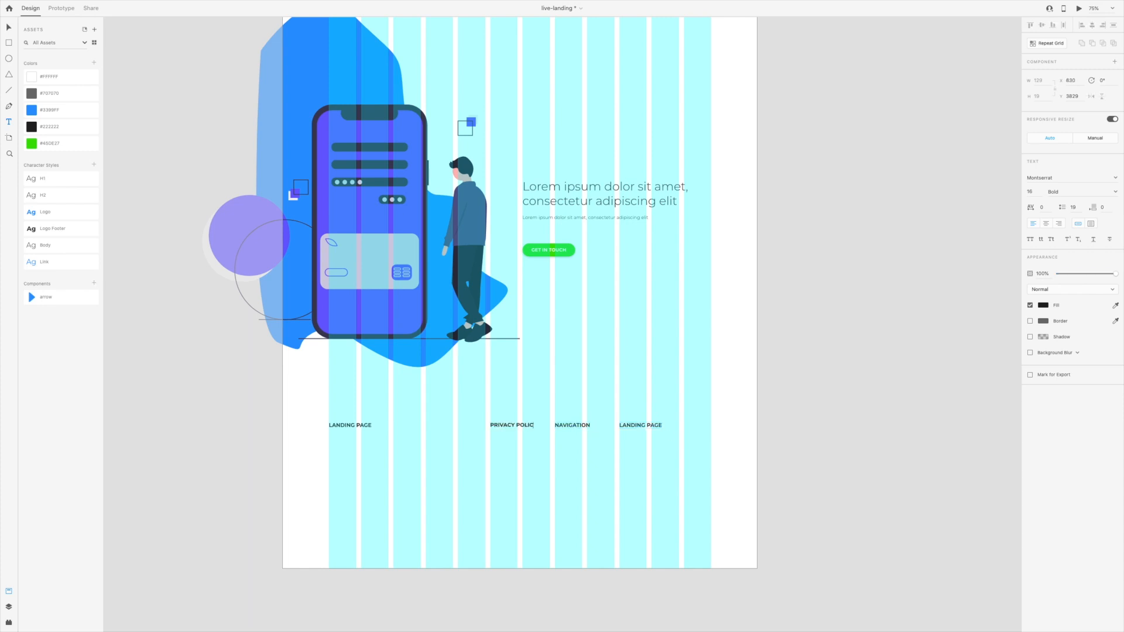
{"action": "left_click", "coordinate": [632, 424]}
{"action": "double_click", "coordinate": [632, 425]}
{"action": "type", "text": "CONTACT US"}
{"action": "key", "text": "Escape"}
{"action": "left_click_drag", "start_coordinate": [481, 444], "coordinate": [631, 427]}
{"action": "left_click", "coordinate": [634, 459]}
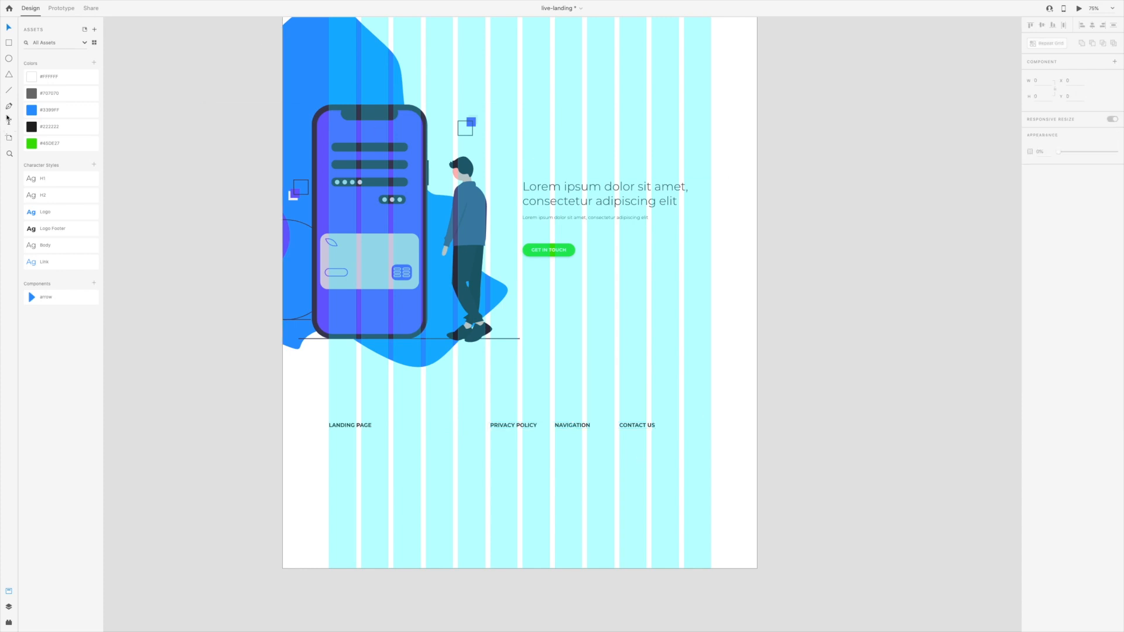
Build a column of four Body-style "Link" items under PRIVACY POLICY and duplicate it under NAVIGATION and CONTACT US
{"action": "left_click", "coordinate": [515, 426]}
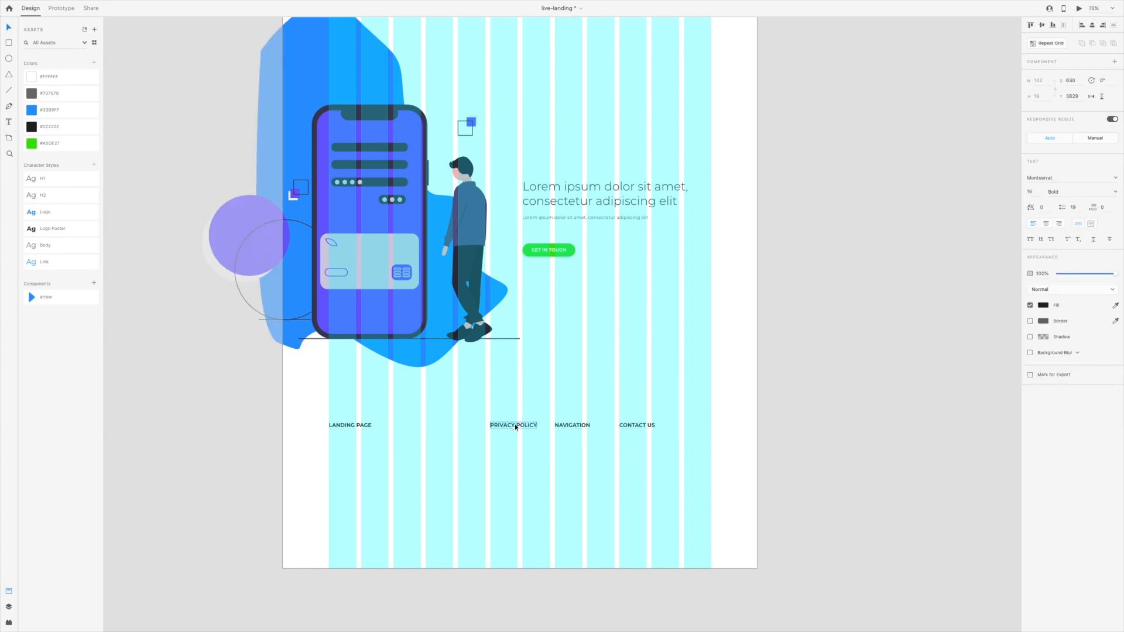
{"action": "left_click_drag", "start_coordinate": [515, 427], "coordinate": [515, 443]}
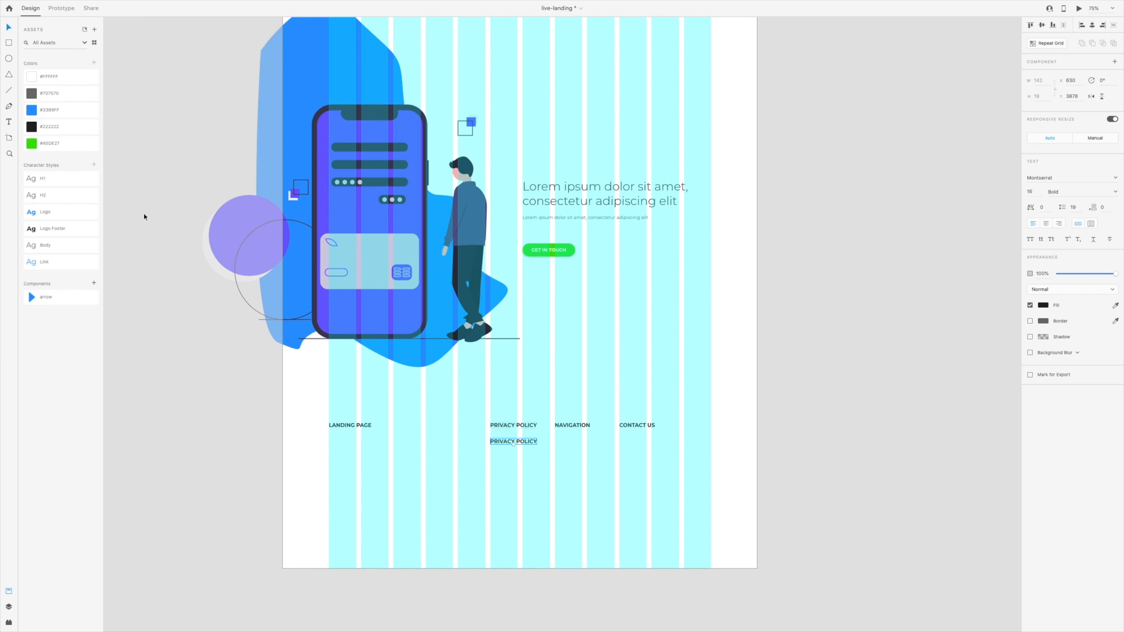
{"action": "left_click", "coordinate": [54, 246]}
{"action": "left_click_drag", "start_coordinate": [498, 445], "coordinate": [498, 477]}
{"action": "left_click_drag", "start_coordinate": [477, 491], "coordinate": [525, 445]}
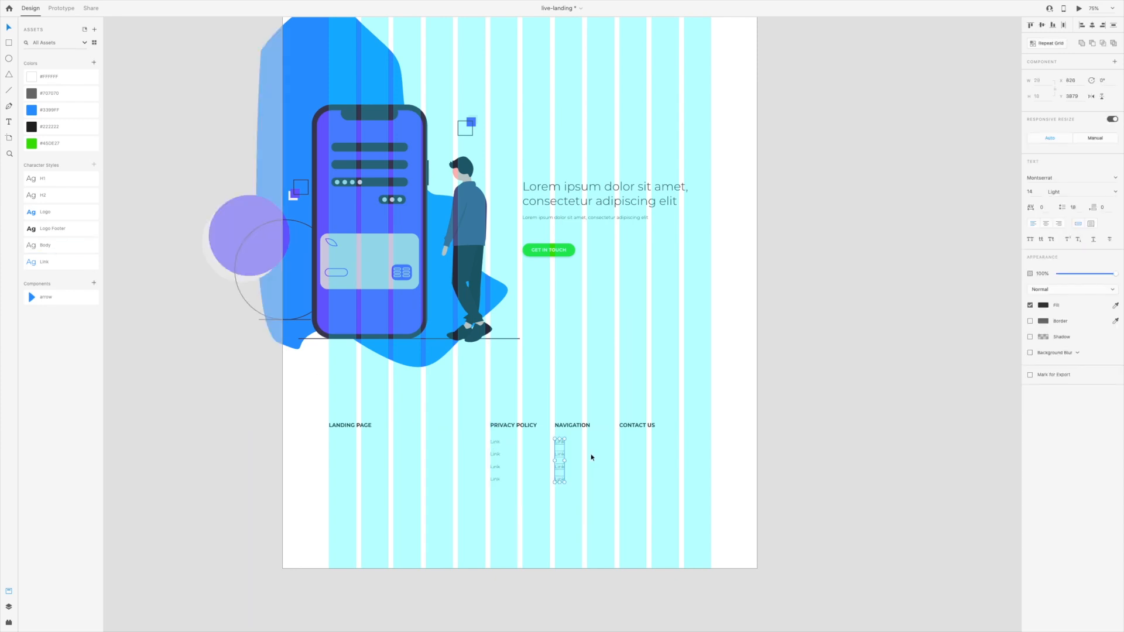
{"action": "left_click_drag", "start_coordinate": [560, 453], "coordinate": [626, 452]}
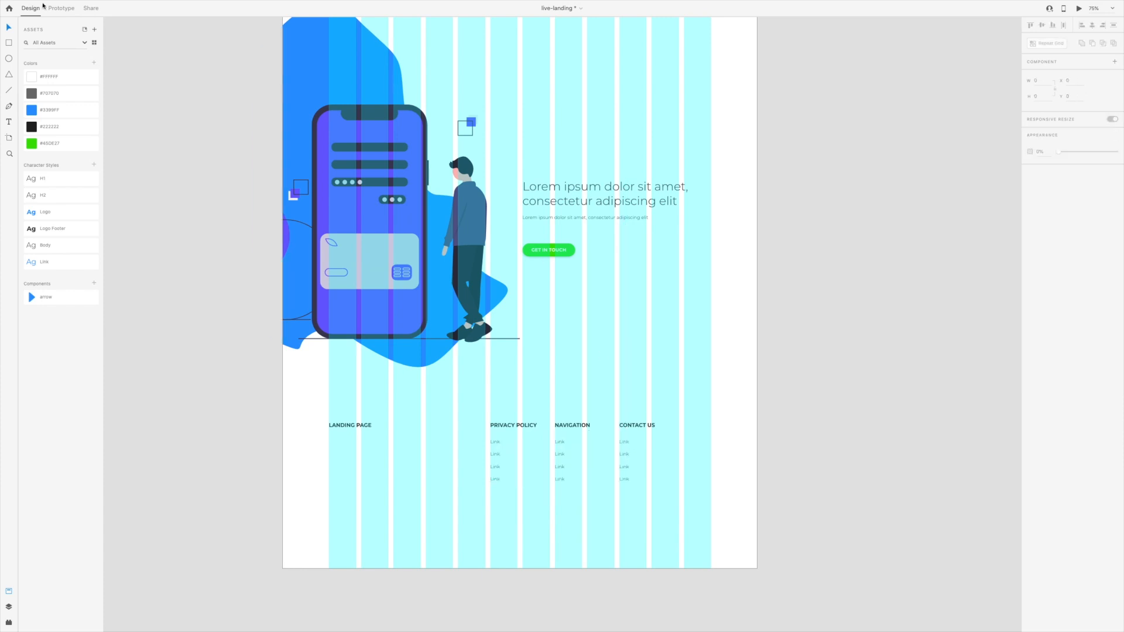
Replace the links under CONTACT US with "Link lorem", "Link bla bla bla", a sample e-mail address and a phone number
{"action": "left_click", "coordinate": [10, 122]}
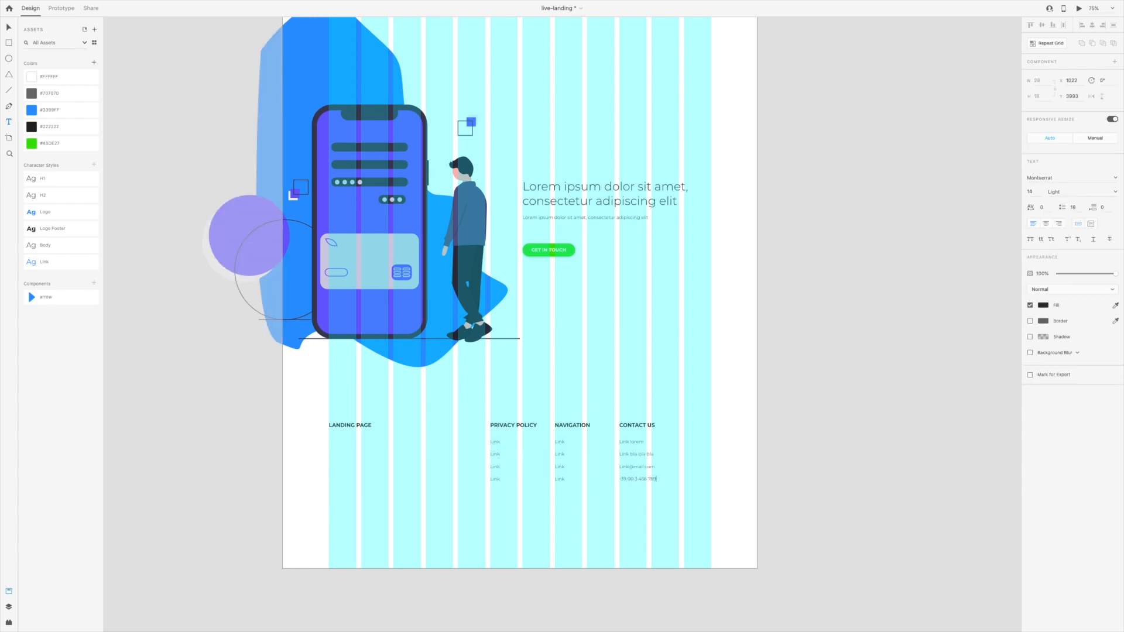
{"action": "key", "text": "Escape"}
{"action": "left_click", "coordinate": [634, 516]}
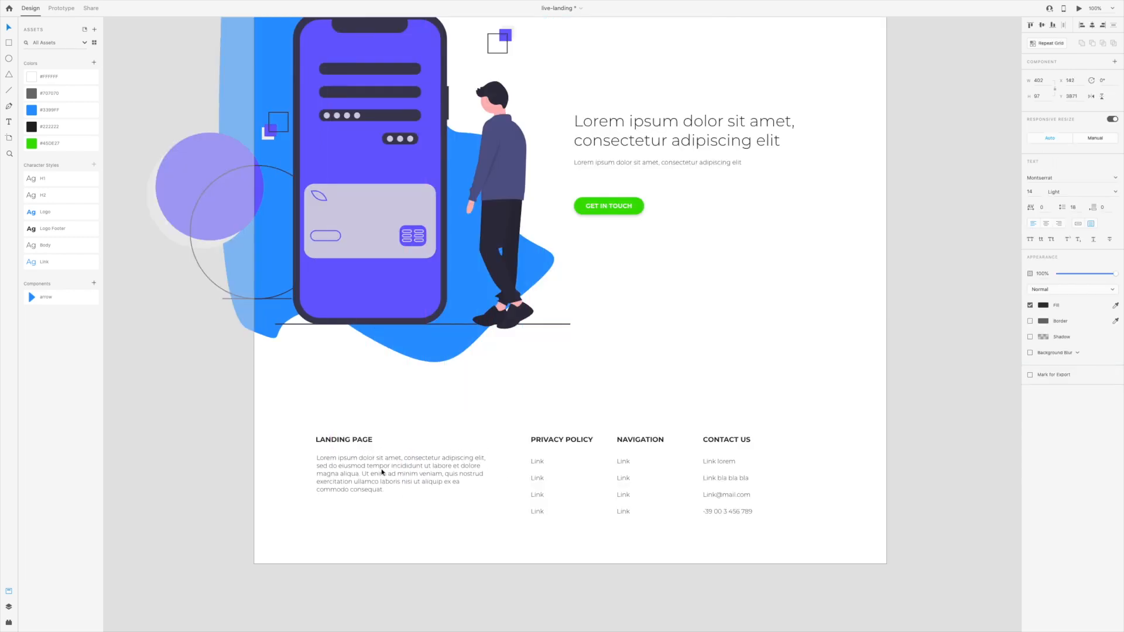
Align the paragraph under the footer's LANDING PAGE heading to the first grid column and shorten its text box to two lines
{"action": "left_click_drag", "start_coordinate": [381, 472], "coordinate": [379, 471]}
{"action": "key", "text": "shift+super+apostrophe"}
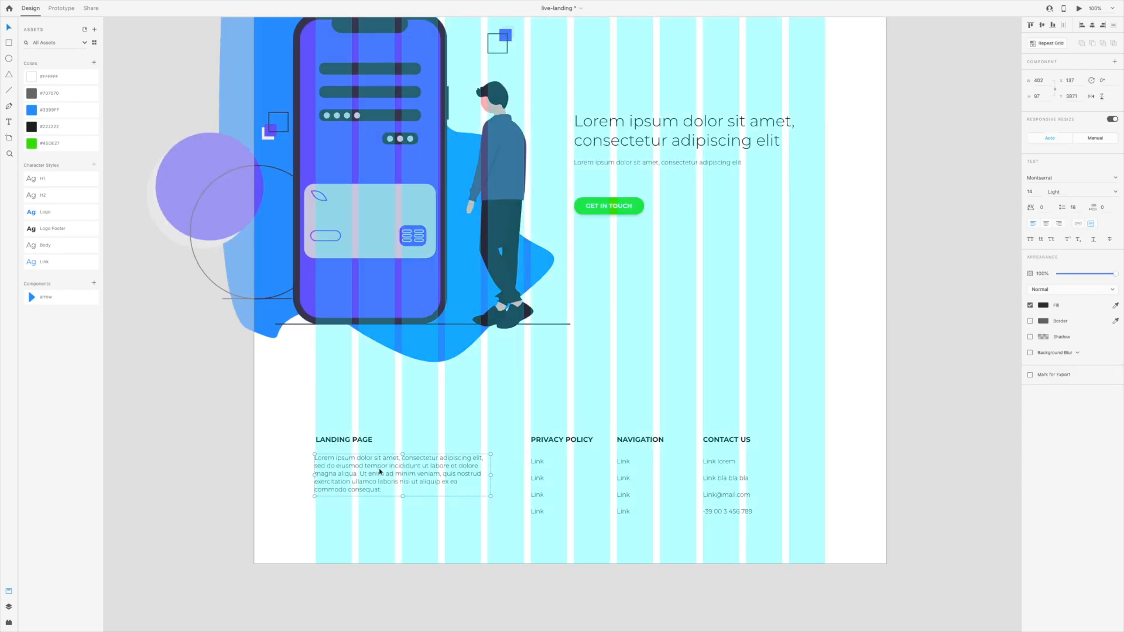
{"action": "left_click_drag", "start_coordinate": [366, 460], "coordinate": [369, 461]}
{"action": "left_click_drag", "start_coordinate": [404, 496], "coordinate": [403, 476]}
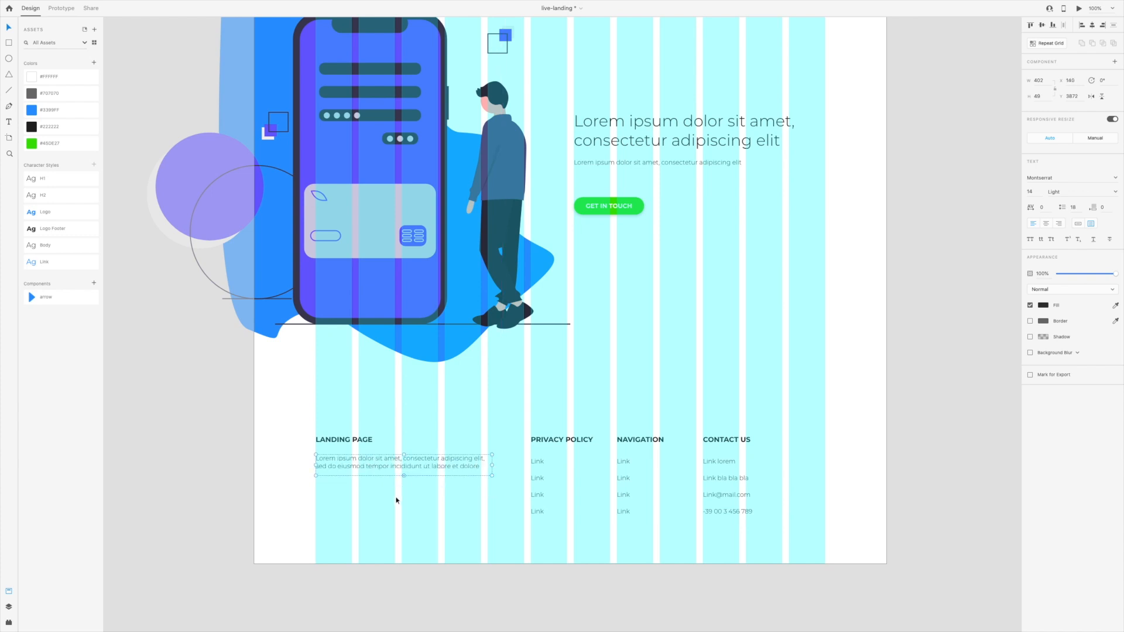
{"action": "left_click_drag", "start_coordinate": [380, 466], "coordinate": [382, 471]}
{"action": "key", "text": "ctrl+z"}
Move the fourth section's paragraph below the footer's LANDING PAGE text and shorten it to "Lorem ipsum dolor sit amet, consectetur"
{"action": "double_click", "coordinate": [677, 161]}
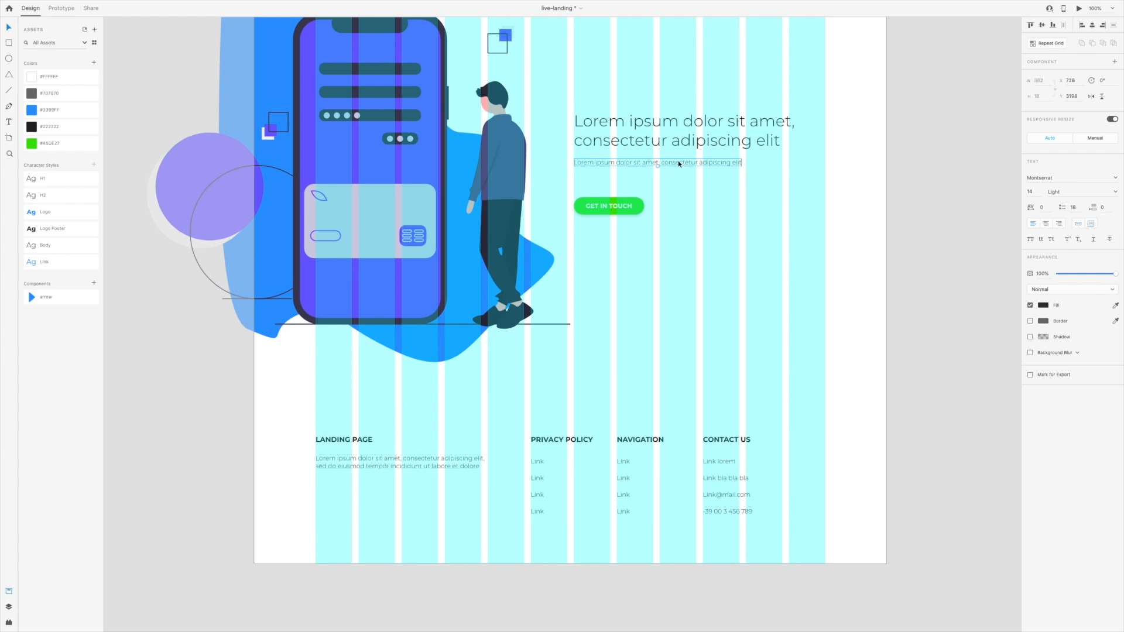
{"action": "left_click_drag", "start_coordinate": [678, 160], "coordinate": [423, 486]}
{"action": "double_click", "coordinate": [477, 485]}
{"action": "key", "text": "BackSpace"}
{"action": "key", "text": "BackSpace"}
{"action": "key", "text": "BackSpace"}
{"action": "key", "text": "BackSpace"}
{"action": "key", "text": "BackSpace"}
{"action": "key", "text": "BackSpace"}
{"action": "key", "text": "BackSpace"}
{"action": "key", "text": "BackSpace"}
{"action": "key", "text": "BackSpace"}
{"action": "key", "text": "BackSpace"}
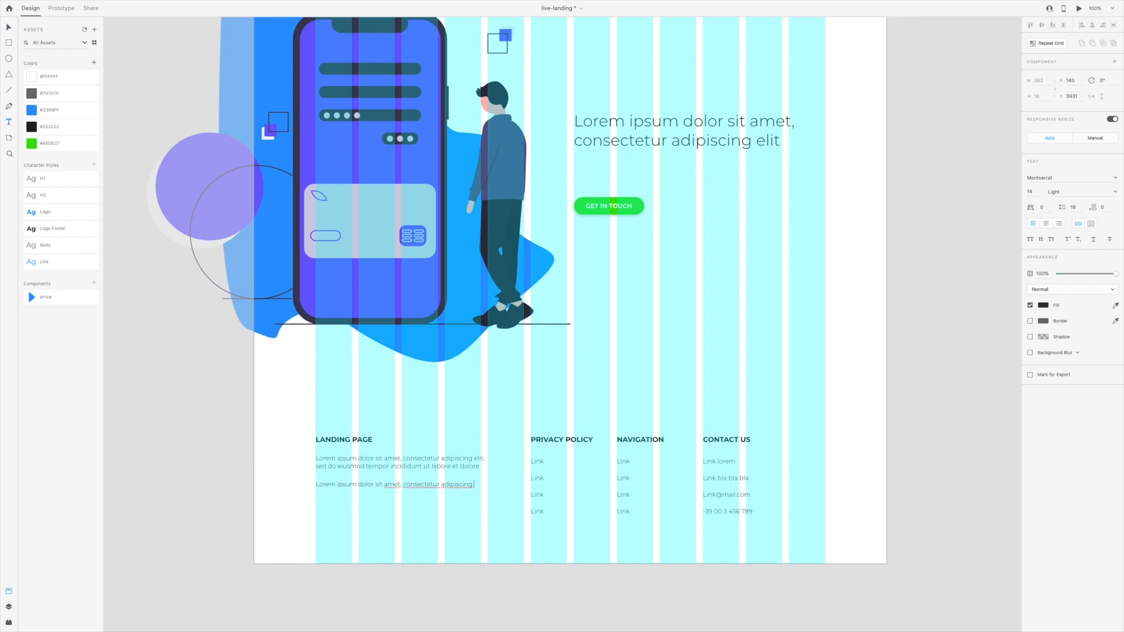
{"action": "key", "text": "BackSpace"}
{"action": "key", "text": "BackSpace"}
{"action": "key", "text": "BackSpace"}
{"action": "key", "text": "BackSpace"}
{"action": "key", "text": "BackSpace"}
{"action": "key", "text": "BackSpace"}
{"action": "key", "text": "Escape"}
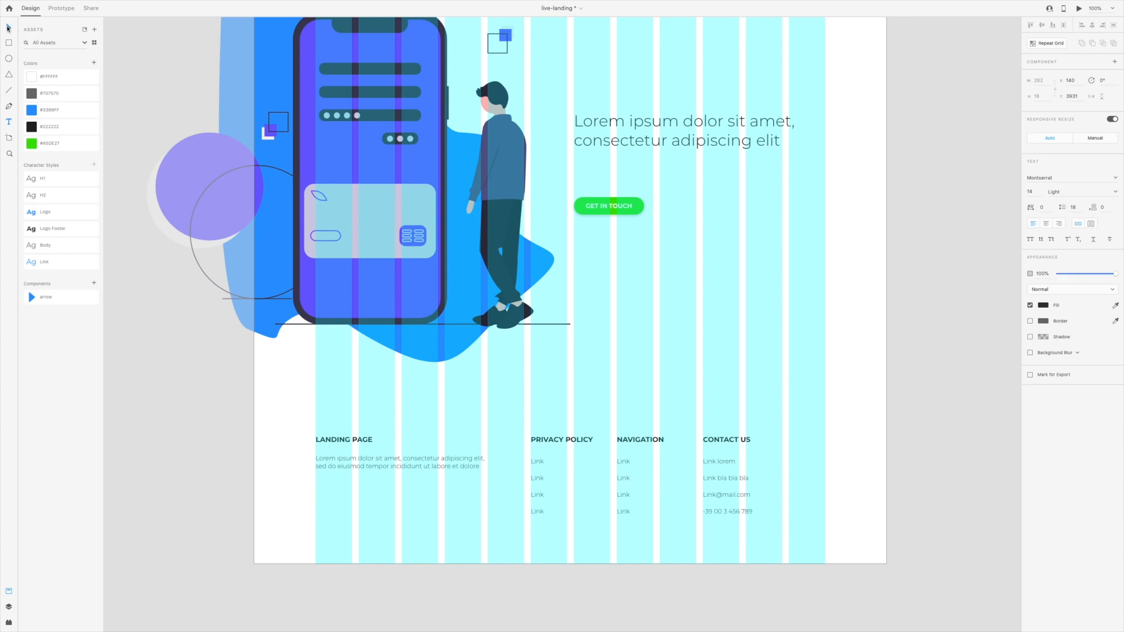
{"action": "left_click", "coordinate": [457, 570]}
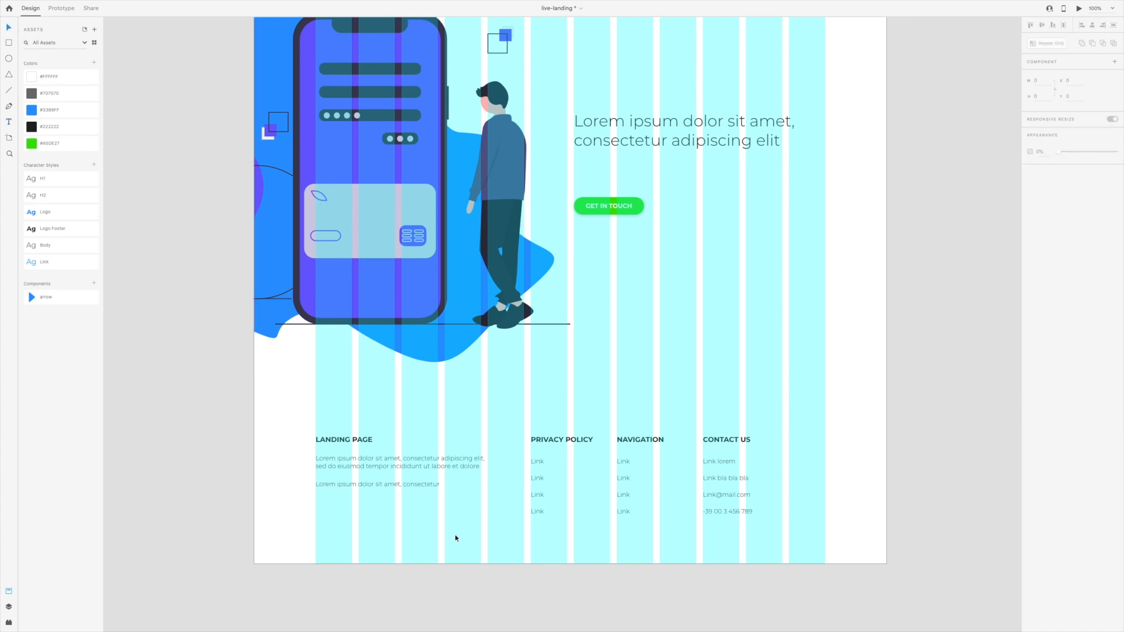
Save the document and review the page from the hero to the third section with the layout grid hidden
{"action": "key", "text": "ctrl+s"}
{"action": "key", "text": "ctrl+shift+apostrophe"}
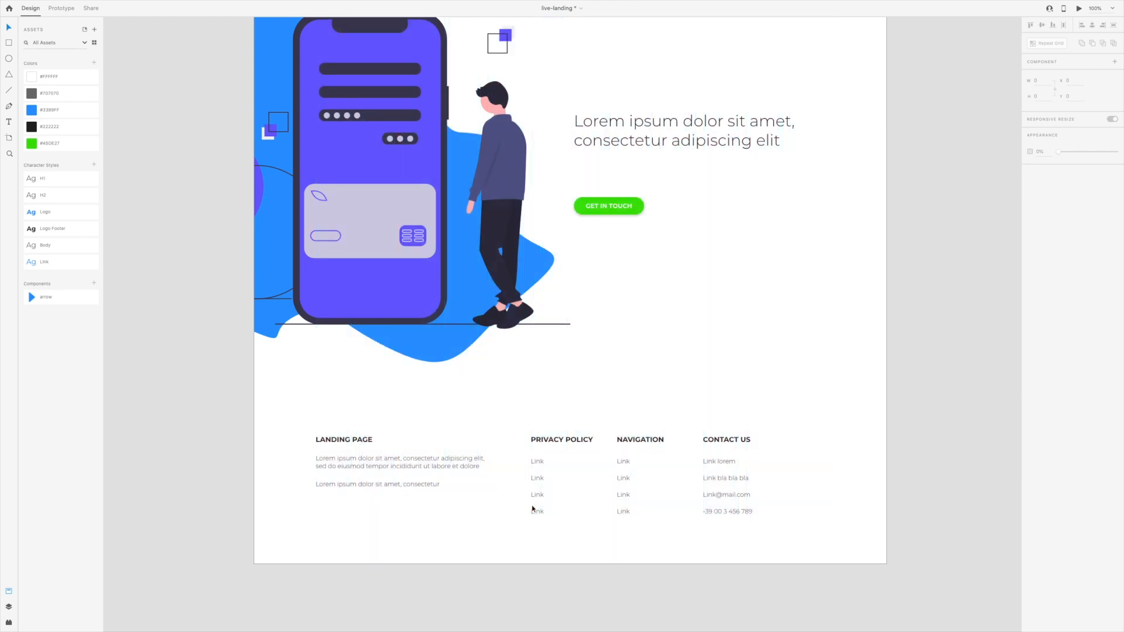
{"action": "scroll", "coordinate": [532, 509], "scroll_direction": "up", "scroll_amount": 3}
{"action": "scroll", "coordinate": [213, 281], "scroll_direction": "up", "scroll_amount": 10}
{"action": "scroll", "coordinate": [214, 281], "scroll_direction": "down", "scroll_amount": 3}
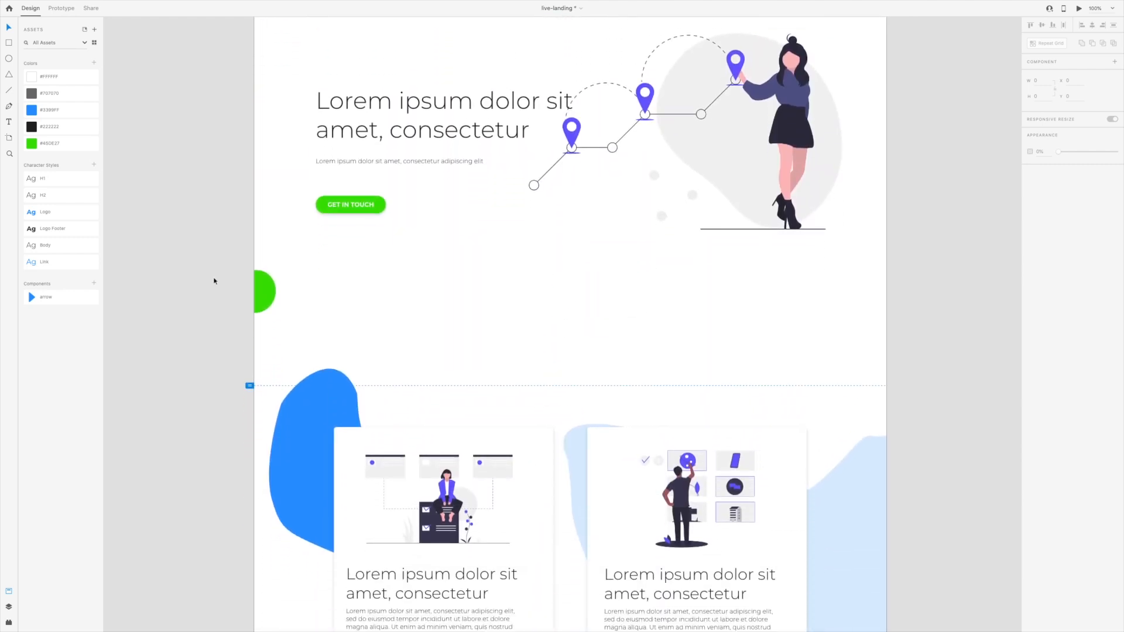
{"action": "scroll", "coordinate": [214, 281], "scroll_direction": "down", "scroll_amount": 6}
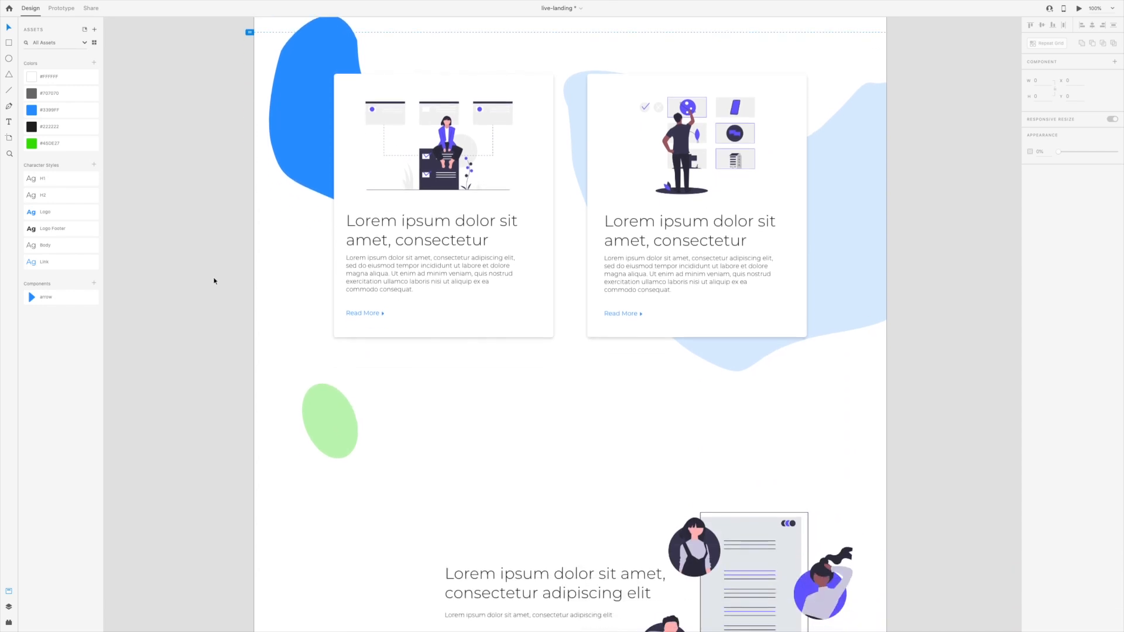
Copy the footer's two-line LANDING PAGE paragraph between the phone section's heading and GET IN TOUCH button, then save the document
{"action": "scroll", "coordinate": [214, 281], "scroll_direction": "down", "scroll_amount": 1}
{"action": "scroll", "coordinate": [214, 281], "scroll_direction": "down", "scroll_amount": 6}
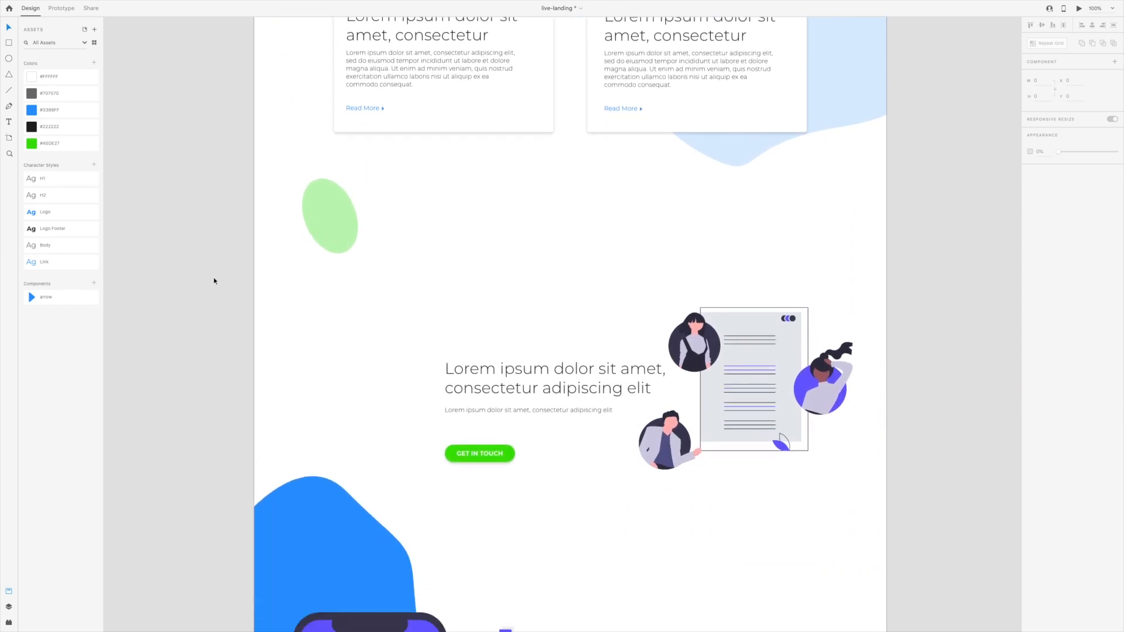
{"action": "scroll", "coordinate": [214, 281], "scroll_direction": "down", "scroll_amount": 1}
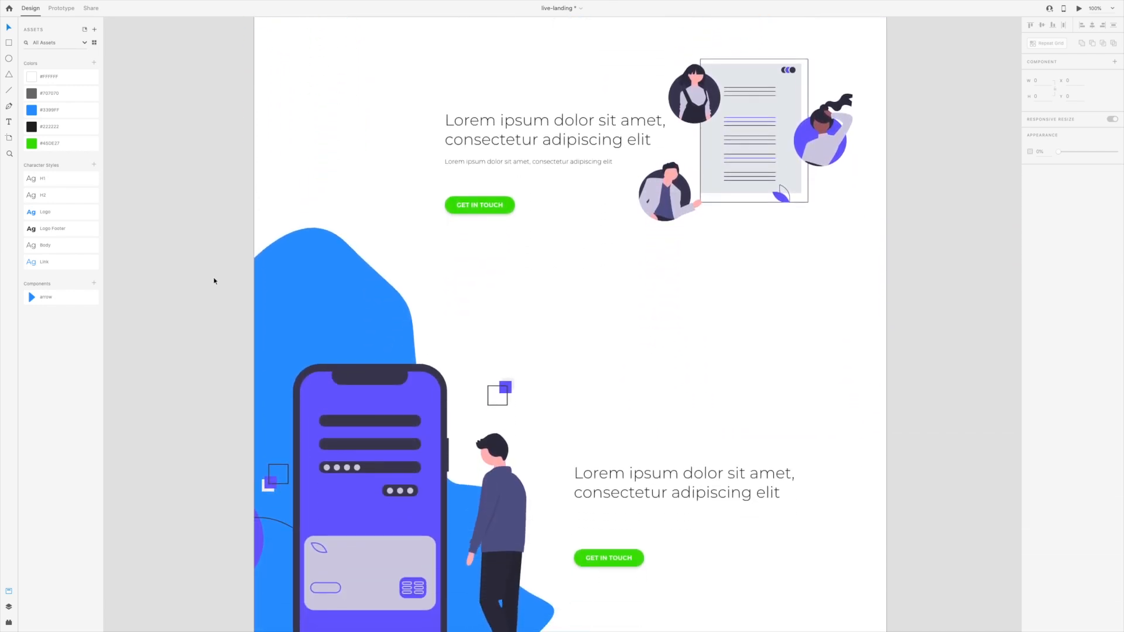
{"action": "scroll", "coordinate": [213, 281], "scroll_direction": "down", "scroll_amount": 3}
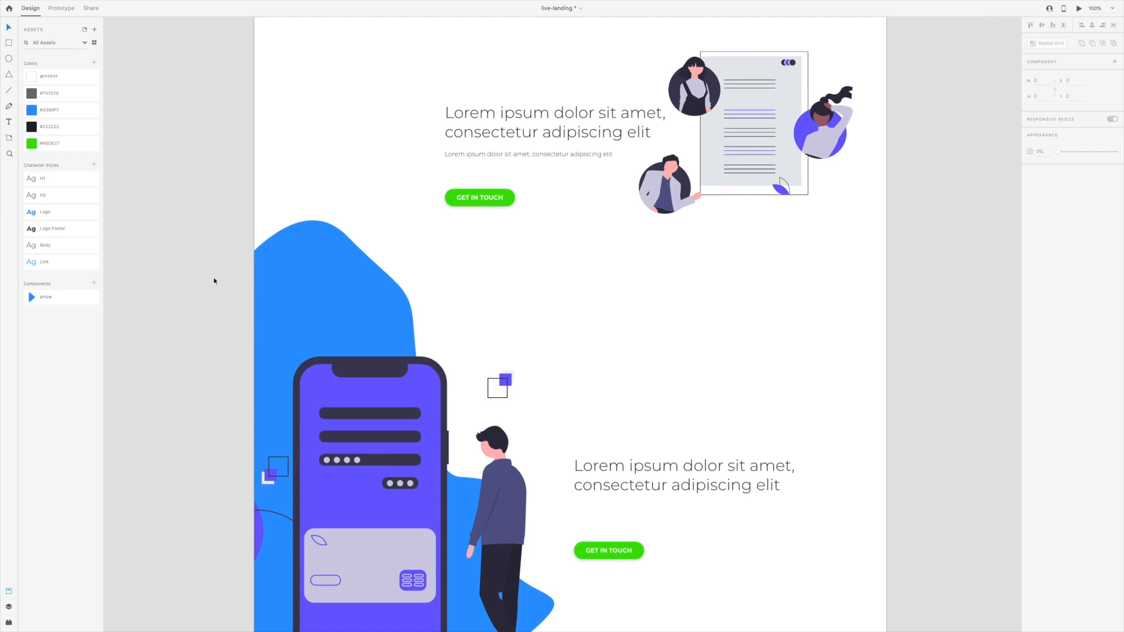
{"action": "scroll", "coordinate": [214, 281], "scroll_direction": "down", "scroll_amount": 1}
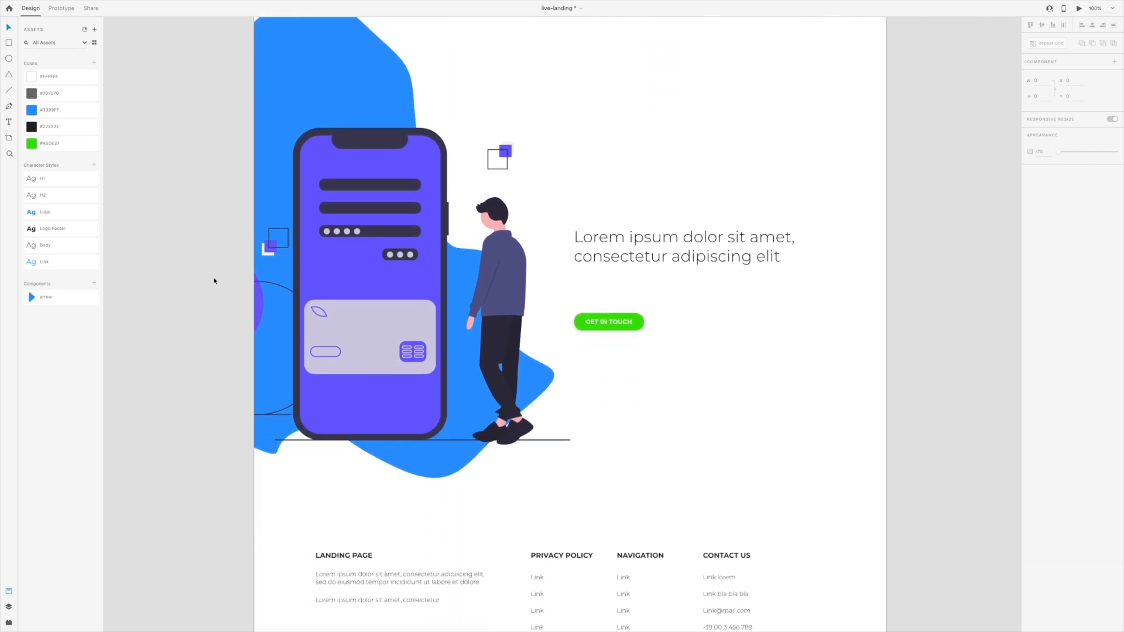
{"action": "left_click", "coordinate": [404, 577]}
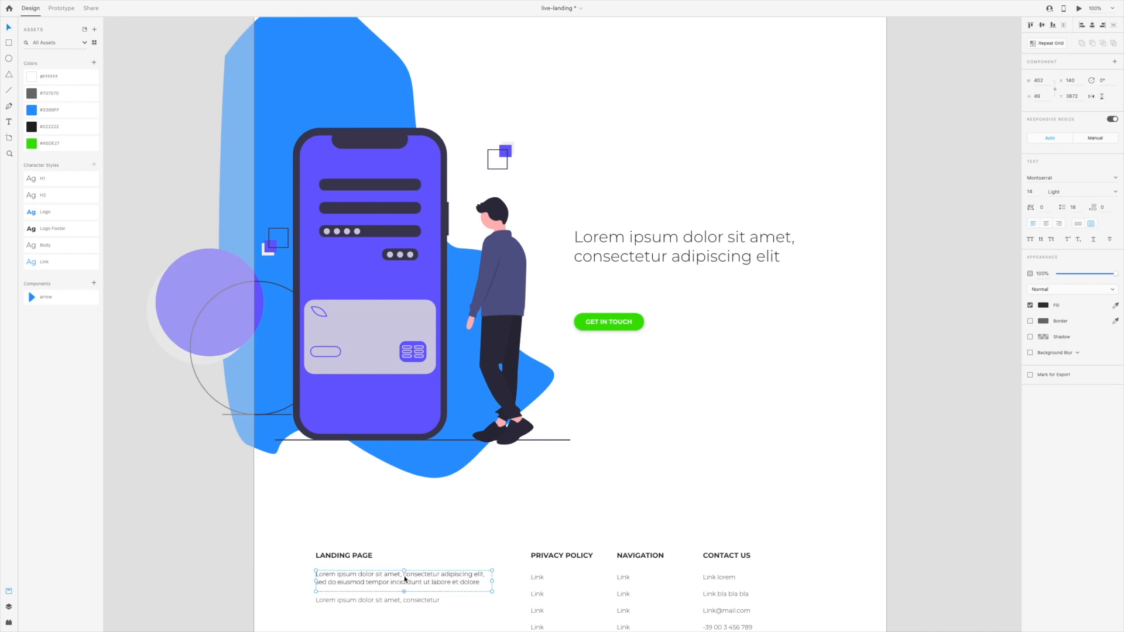
{"action": "left_click_drag", "start_coordinate": [403, 579], "coordinate": [658, 285]}
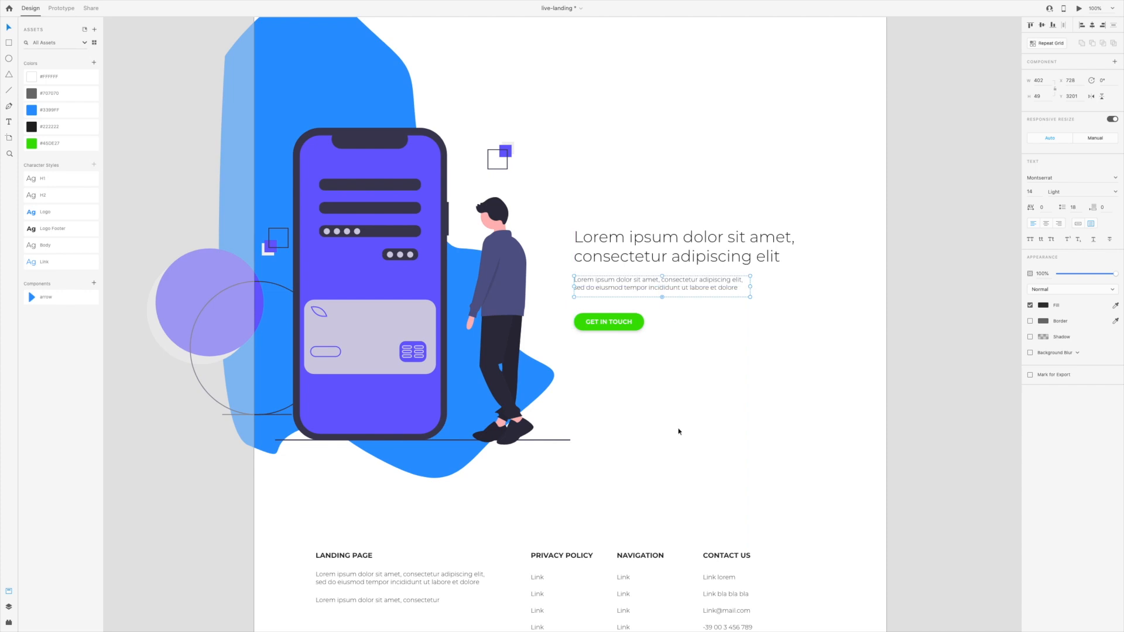
{"action": "left_click", "coordinate": [676, 430]}
{"action": "key", "text": "ctrl+s"}
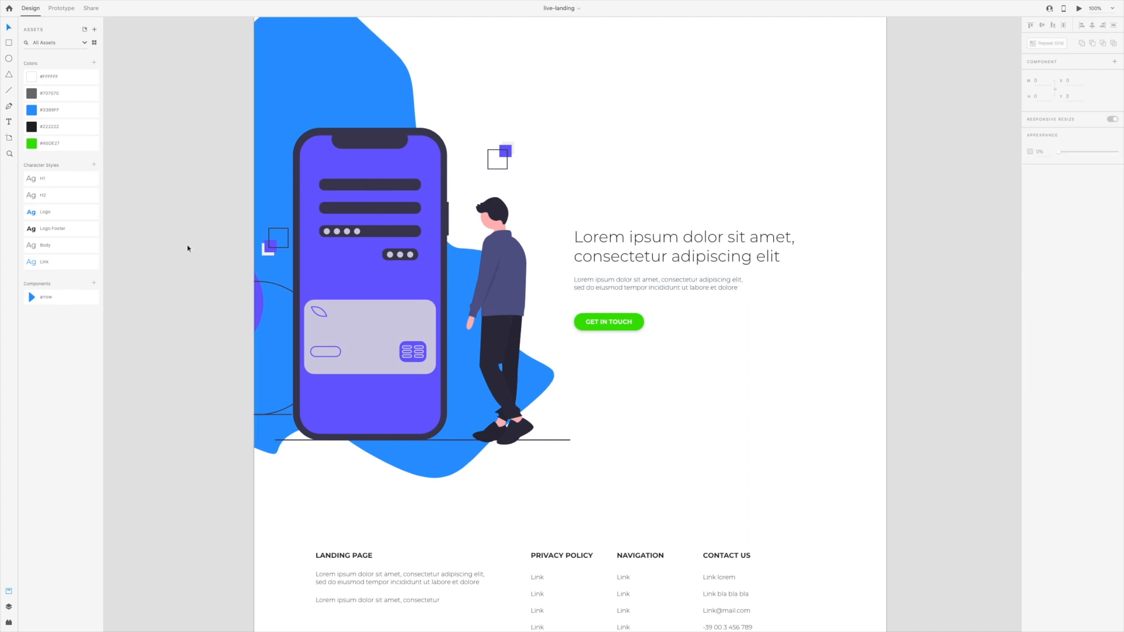
Preview the landing page full screen and examine its layout from the header and hero through the cards and sections to the footer
{"action": "scroll", "coordinate": [188, 248], "scroll_direction": "down", "scroll_amount": 5}
{"action": "scroll", "coordinate": [187, 248], "scroll_direction": "up", "scroll_amount": 20}
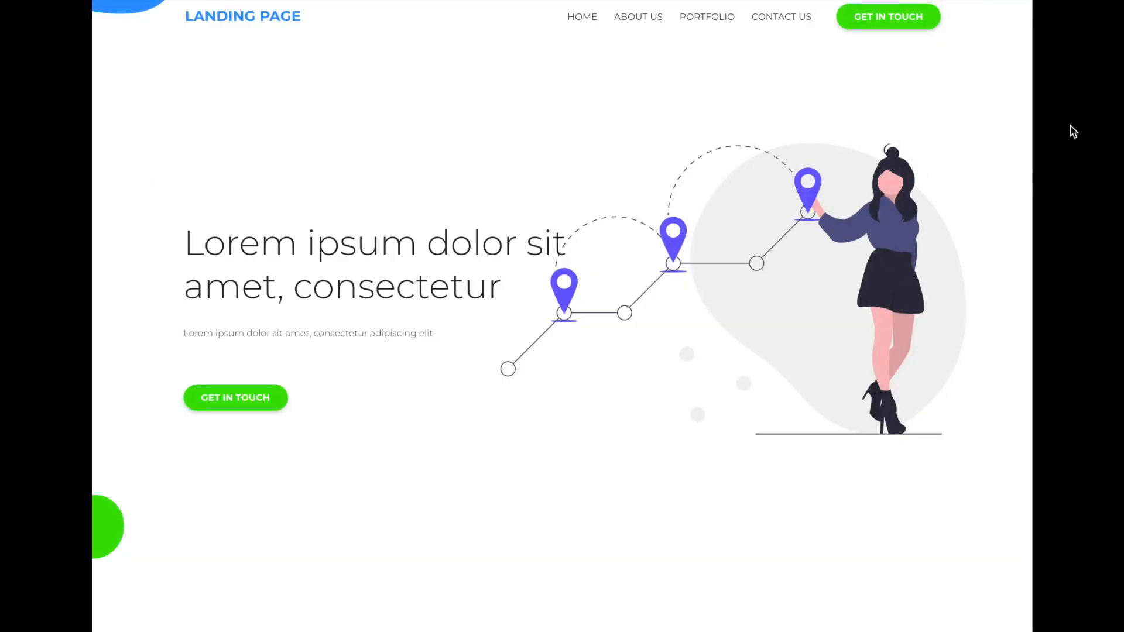
{"action": "scroll", "coordinate": [1015, 117], "scroll_direction": "down", "scroll_amount": 3}
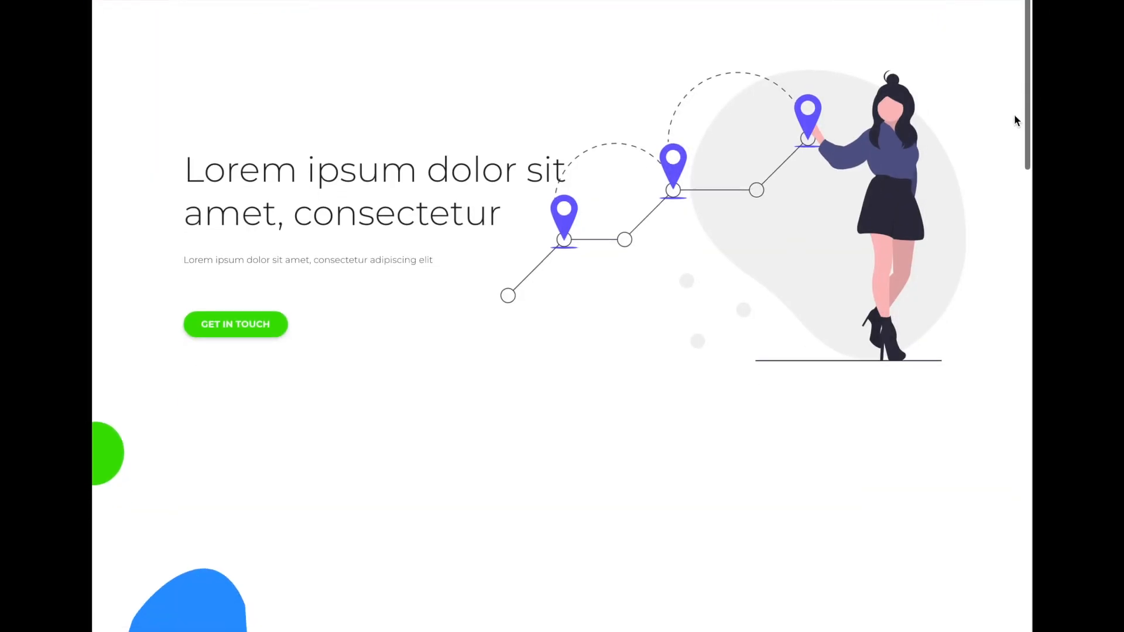
{"action": "scroll", "coordinate": [1014, 116], "scroll_direction": "down", "scroll_amount": 5}
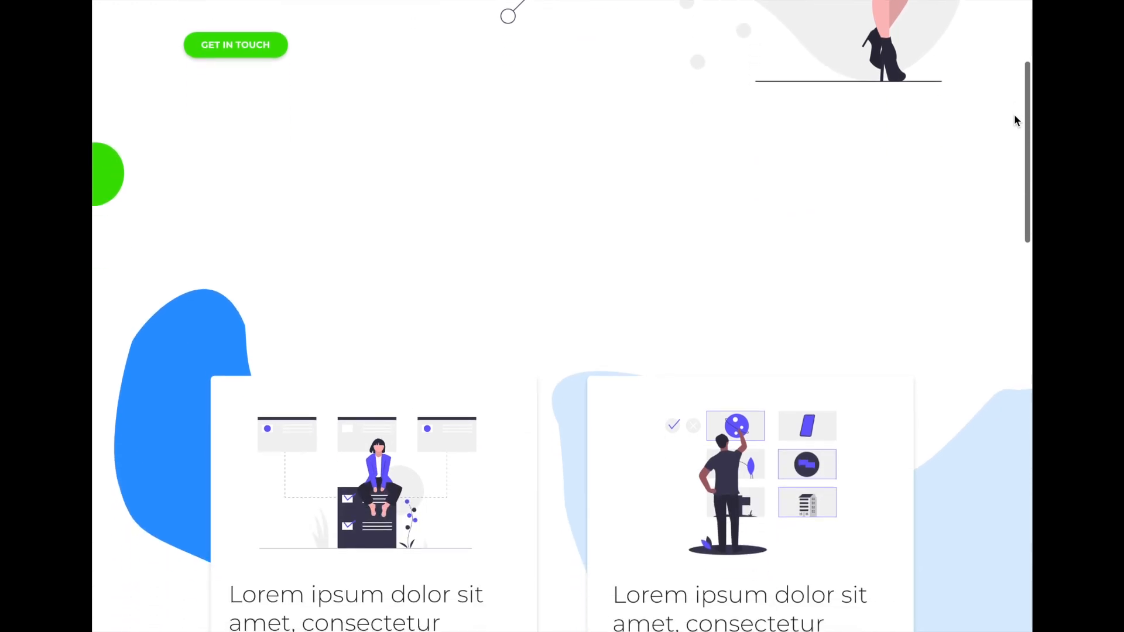
{"action": "scroll", "coordinate": [1015, 120], "scroll_direction": "down", "scroll_amount": 2}
{"action": "scroll", "coordinate": [1015, 120], "scroll_direction": "down", "scroll_amount": 3}
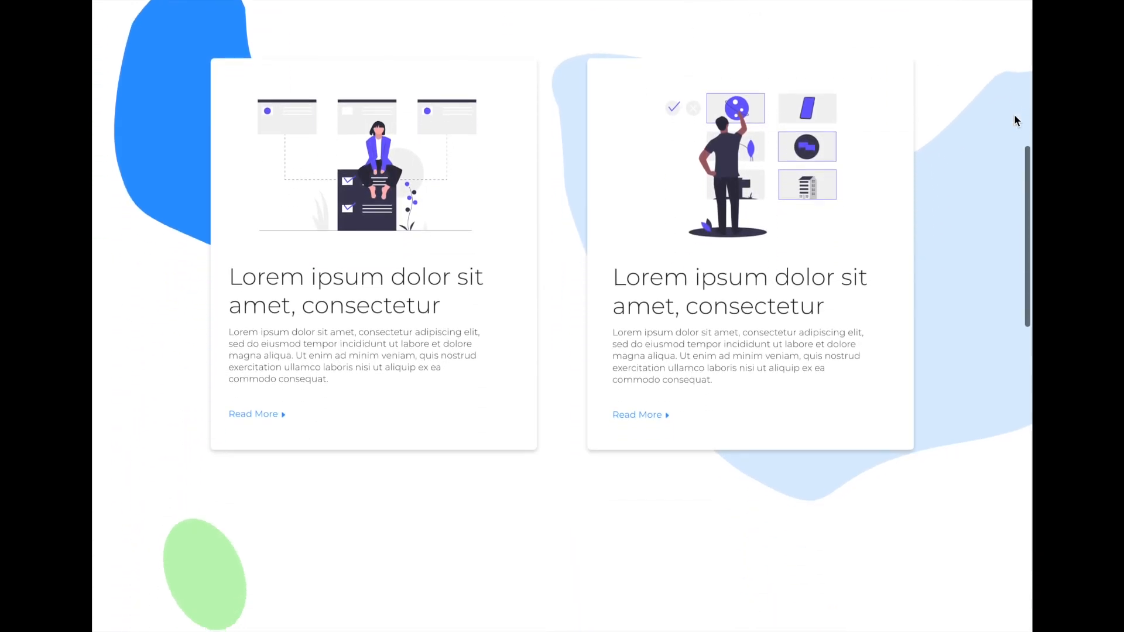
{"action": "scroll", "coordinate": [1014, 120], "scroll_direction": "down", "scroll_amount": 5}
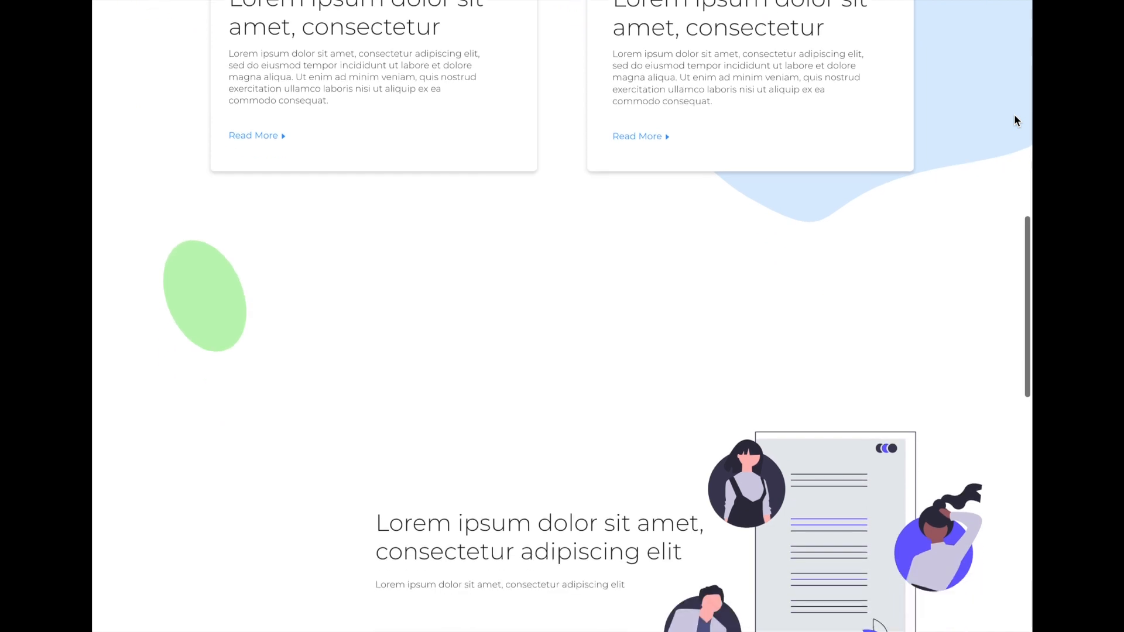
{"action": "scroll", "coordinate": [1014, 119], "scroll_direction": "down", "scroll_amount": 5}
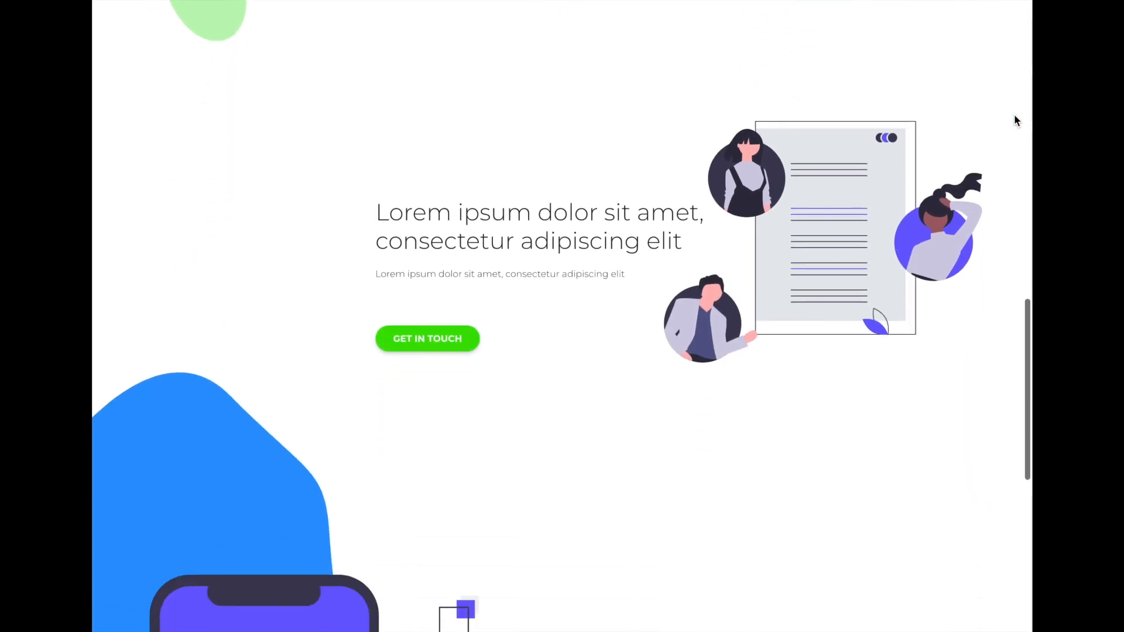
{"action": "scroll", "coordinate": [1014, 120], "scroll_direction": "down", "scroll_amount": 5}
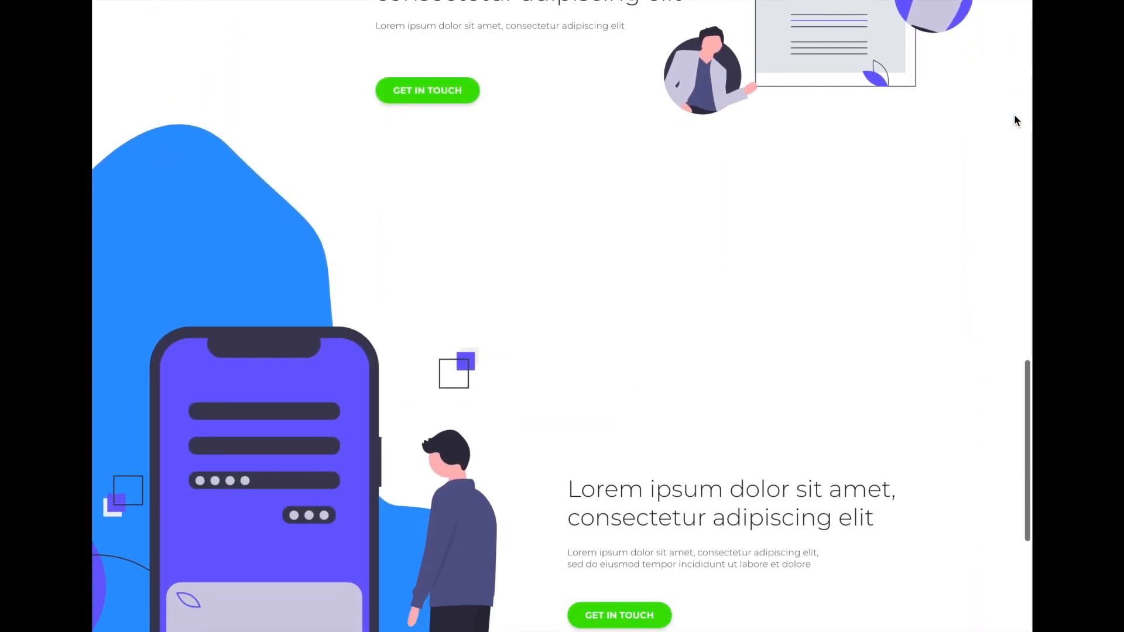
{"action": "scroll", "coordinate": [1014, 116], "scroll_direction": "down", "scroll_amount": 5}
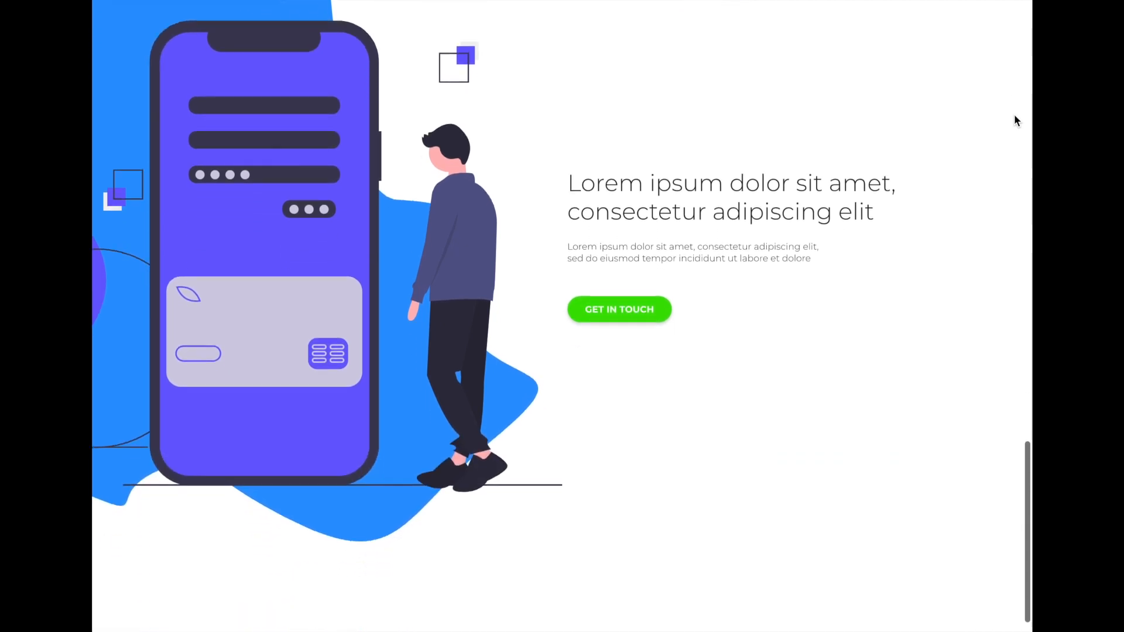
{"action": "scroll", "coordinate": [1016, 120], "scroll_direction": "down", "scroll_amount": 3}
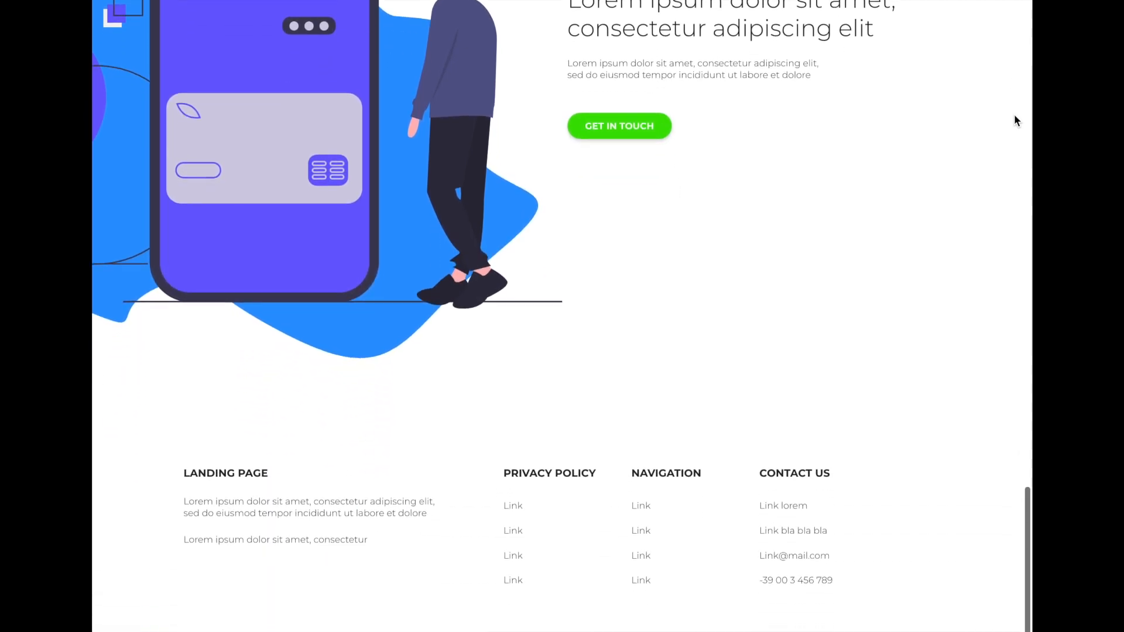